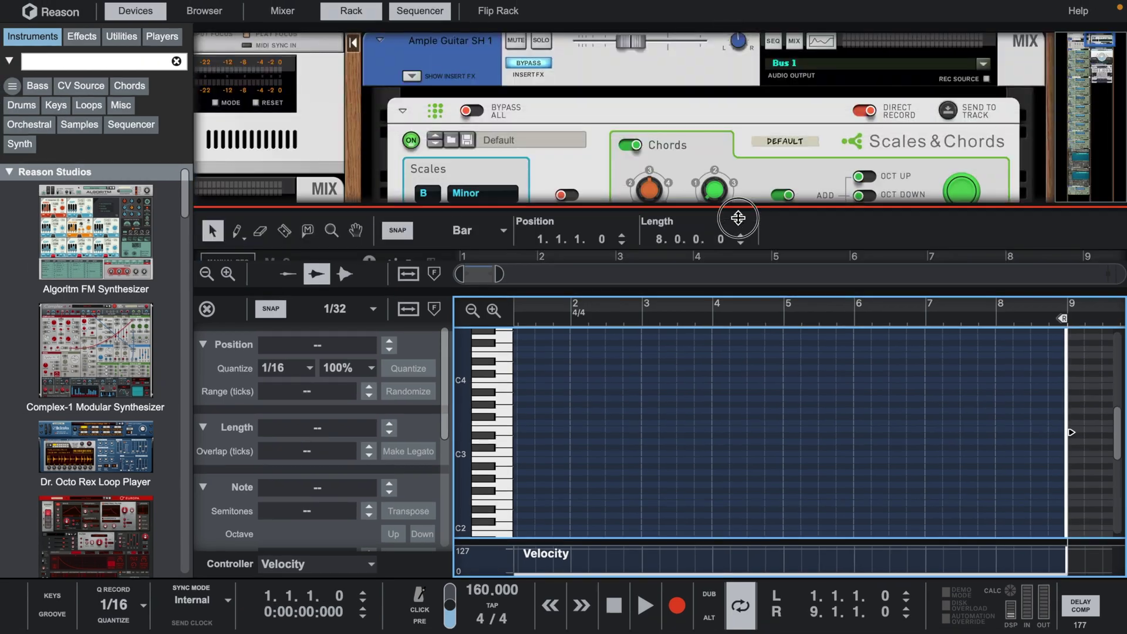
- Record an eight-bar chord progression on the Ample Guitar SH 1 track through the Scales & Chords player and play it back
{"action": "scroll", "coordinate": [756, 249], "scroll_direction": "down", "scroll_amount": 2}
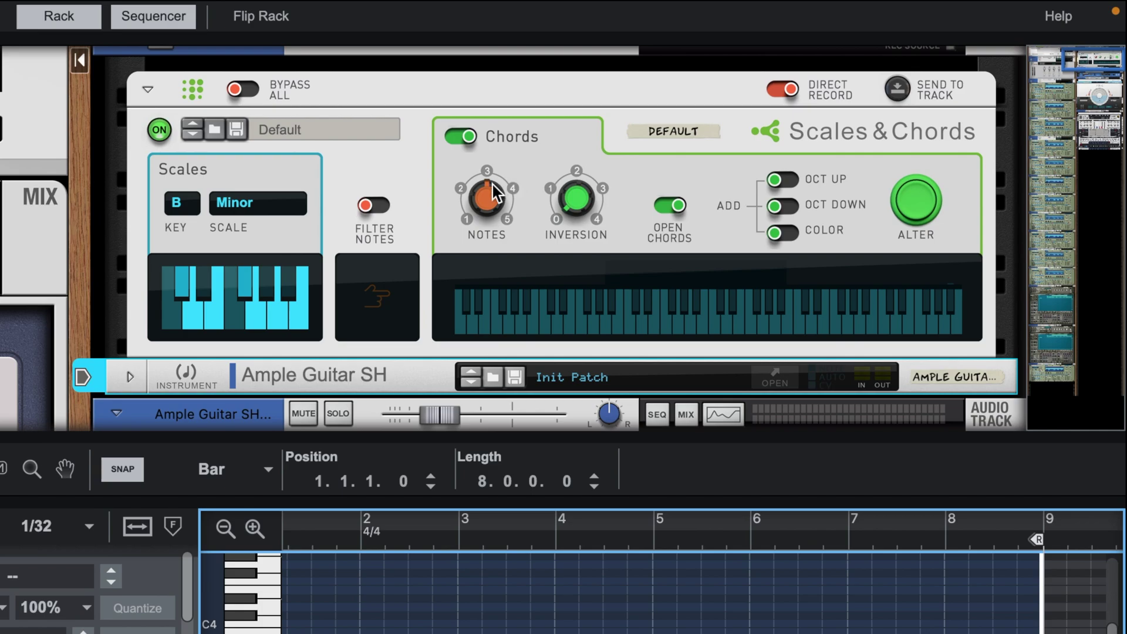
{"action": "left_click", "coordinate": [491, 186]}
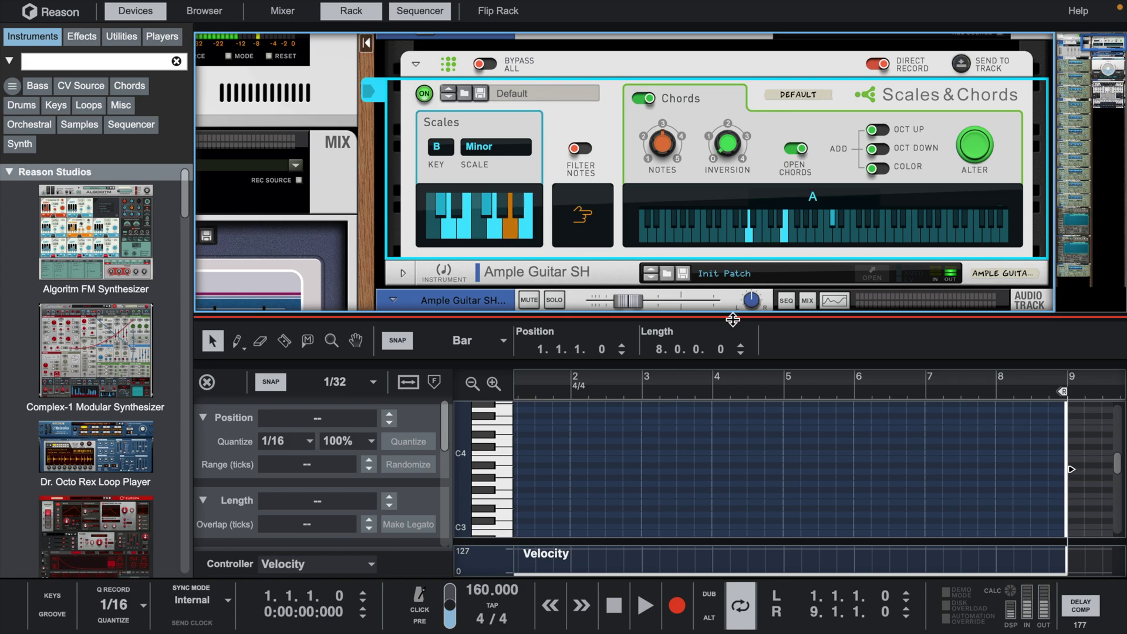
{"action": "scroll", "coordinate": [806, 447], "scroll_direction": "down", "scroll_amount": 3}
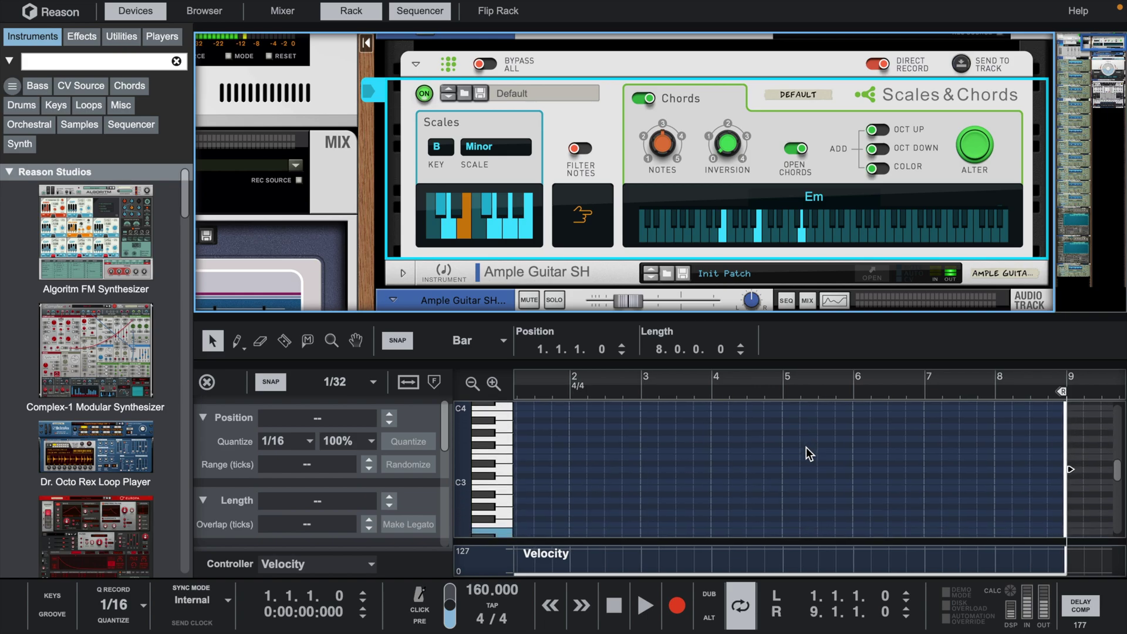
{"action": "scroll", "coordinate": [806, 447], "scroll_direction": "down", "scroll_amount": 1}
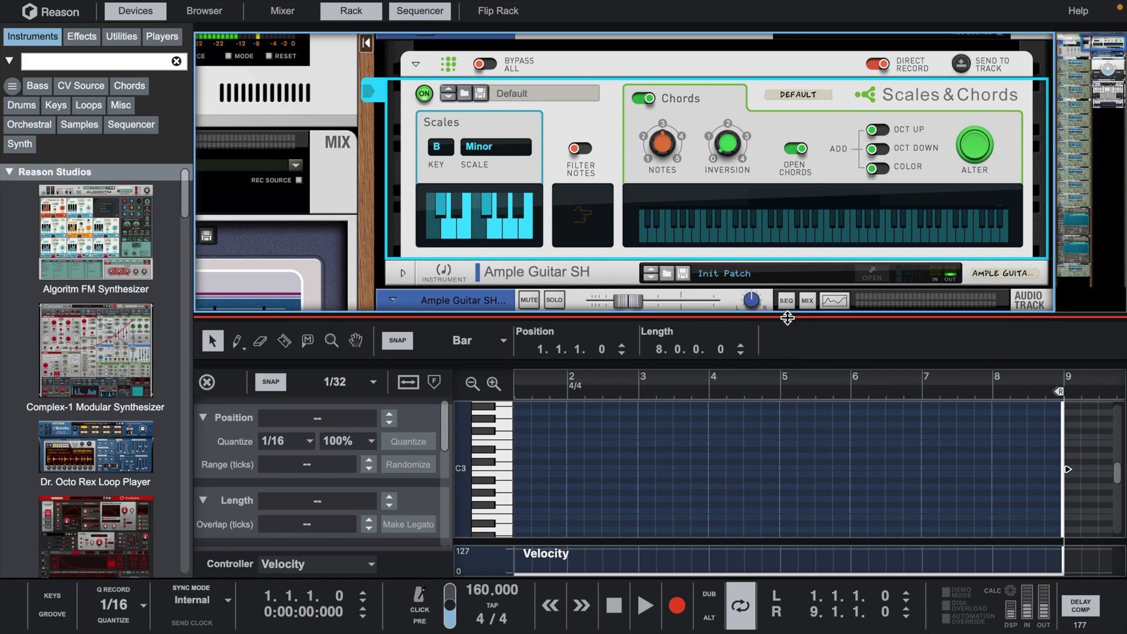
{"action": "left_click_drag", "start_coordinate": [787, 318], "coordinate": [789, 8]}
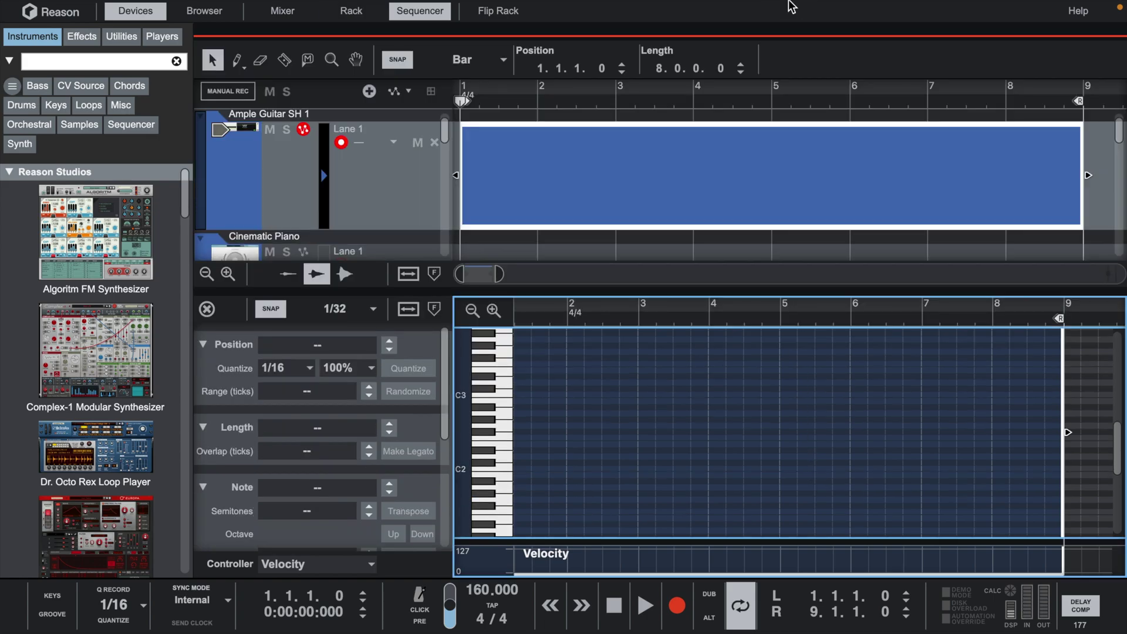
{"action": "left_click", "coordinate": [687, 606]}
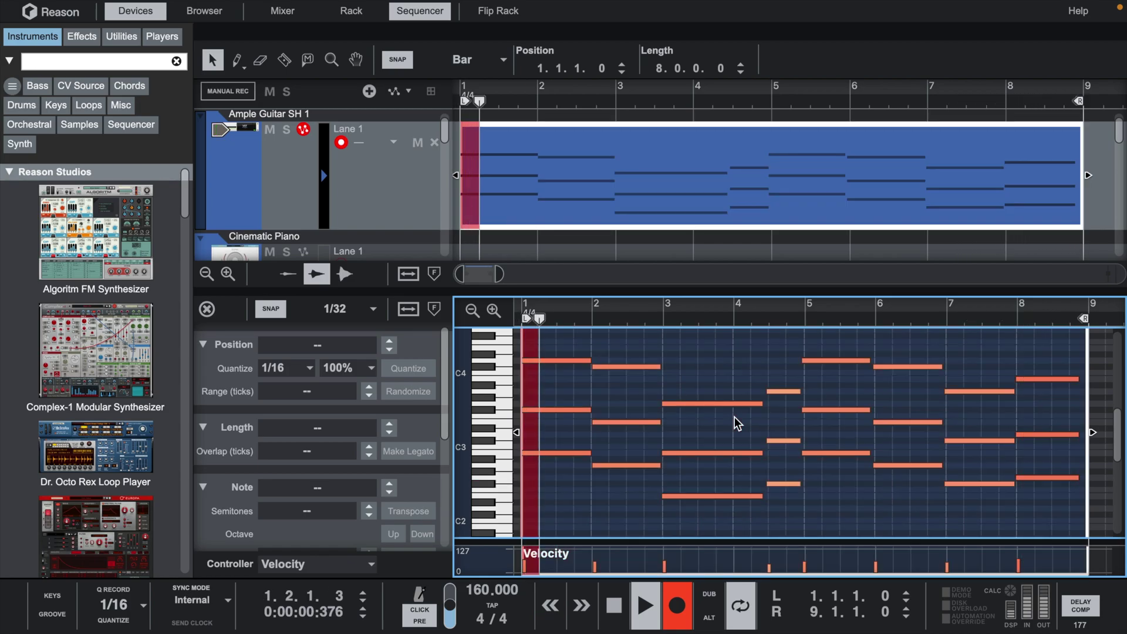
{"action": "key", "text": "ctrl+Return"}
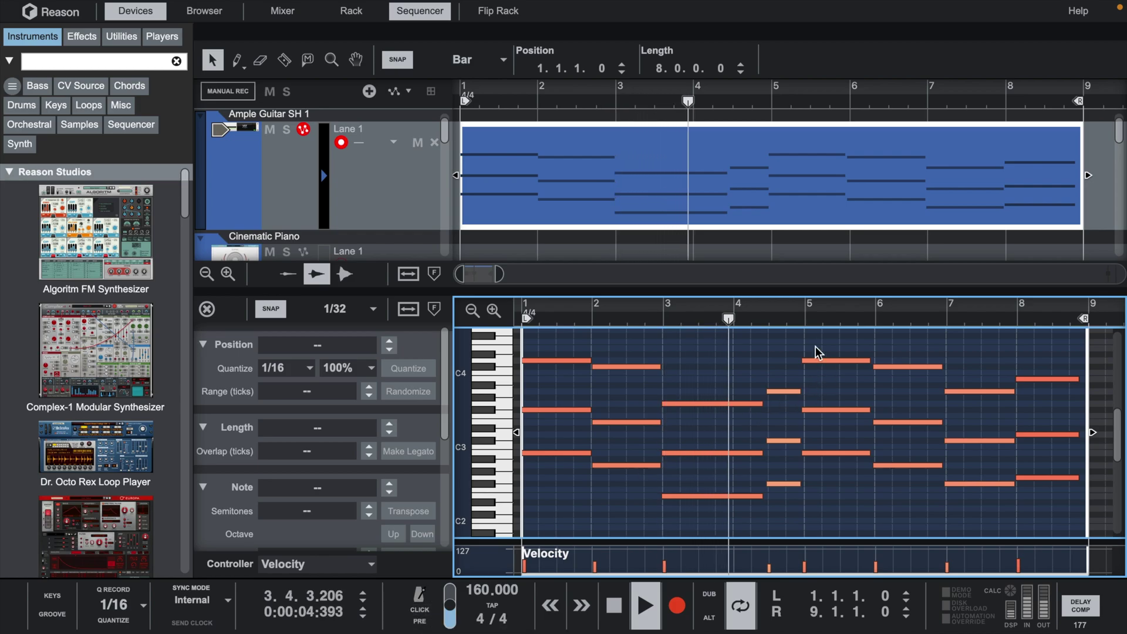
{"action": "key", "text": "space"}
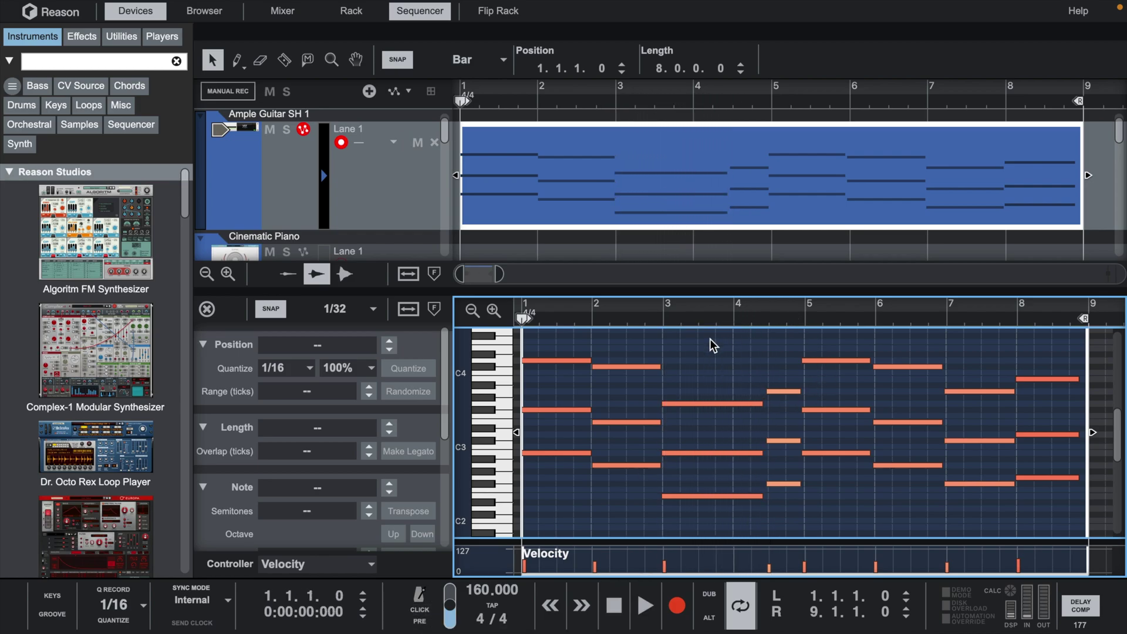
- Quantize the recorded guitar chord clip and show the Scales & Chords player in the rack above the note editor
{"action": "right_click", "coordinate": [714, 164]}
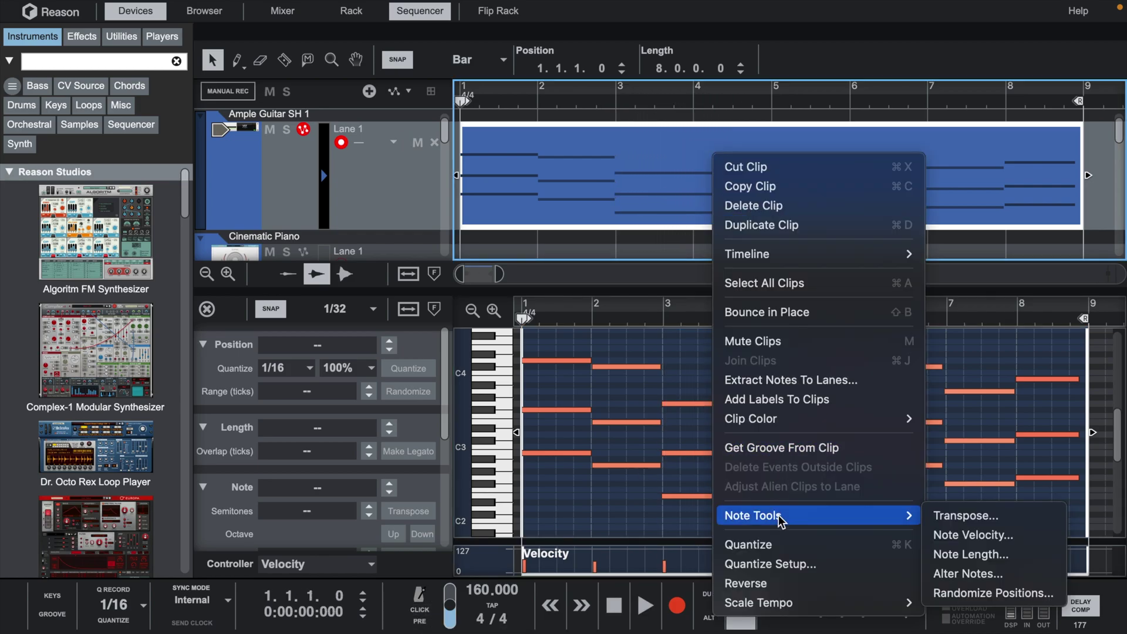
{"action": "left_click", "coordinate": [772, 544]}
{"action": "left_click_drag", "start_coordinate": [657, 30], "coordinate": [663, 253]}
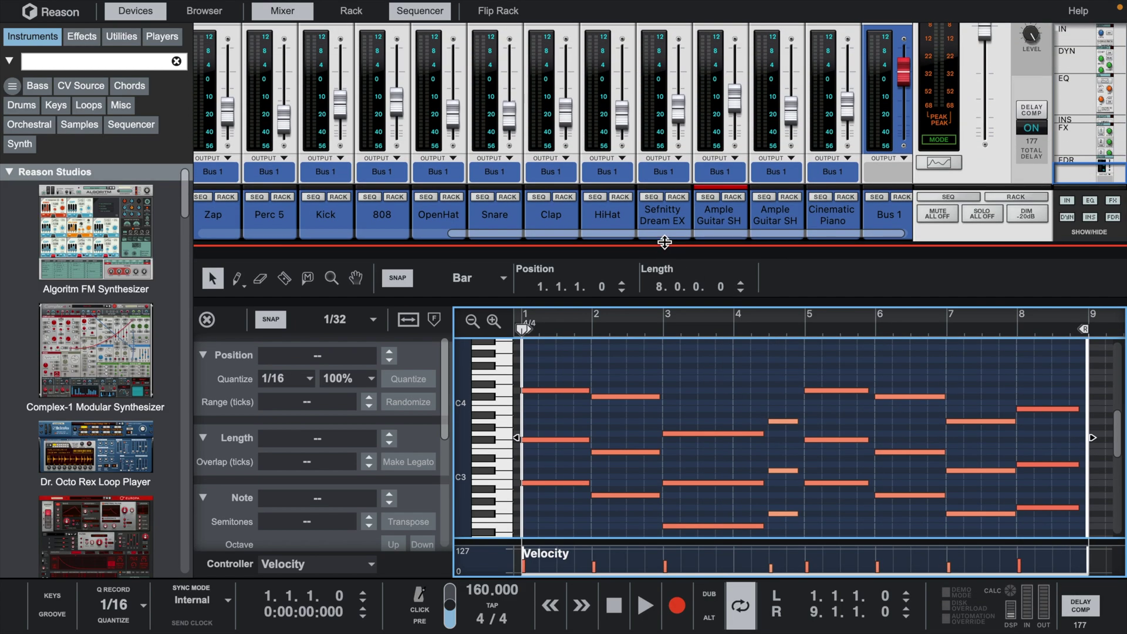
{"action": "scroll", "coordinate": [634, 187], "scroll_direction": "down", "scroll_amount": 1}
{"action": "scroll", "coordinate": [650, 438], "scroll_direction": "down", "scroll_amount": 2}
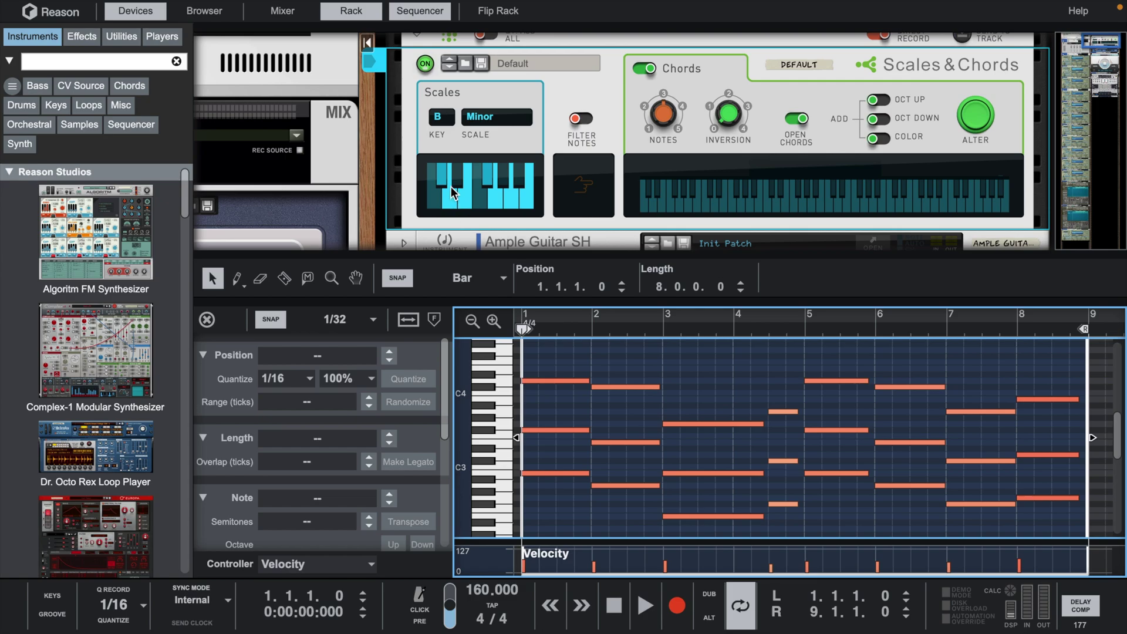
- Split the top D4 note of bar 1 at beat 2 and lower its tail to C#4
{"action": "left_click", "coordinate": [546, 382]}
{"action": "key", "text": "q"}
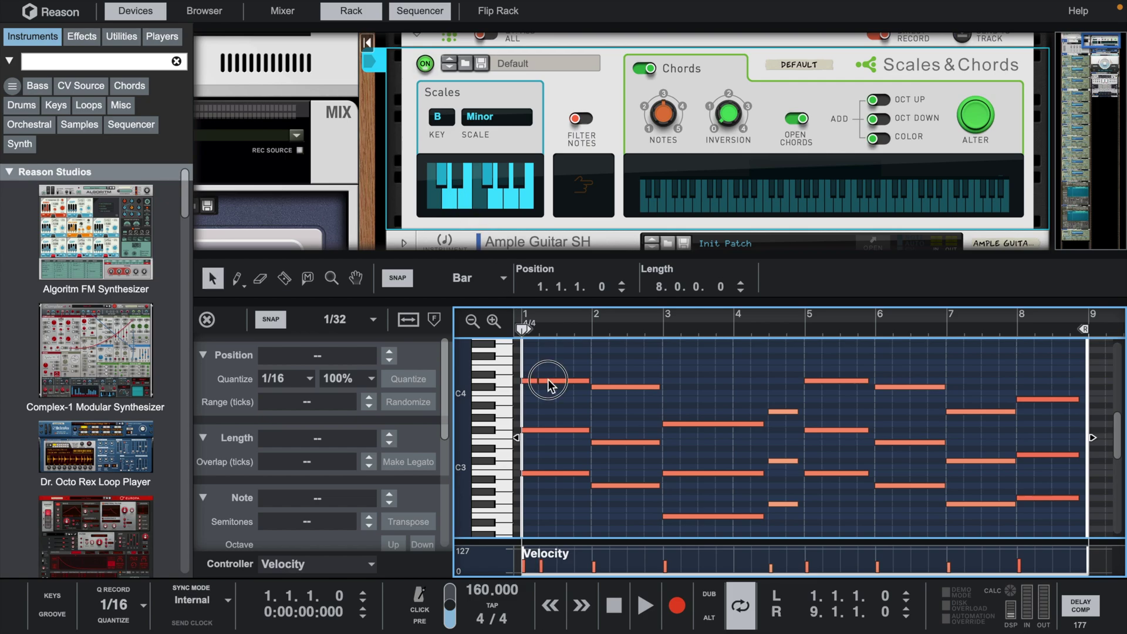
{"action": "left_click_drag", "start_coordinate": [546, 382], "coordinate": [609, 446]}
- Split the top two notes of bar 2 at beat 2 with the snap at 1/8, and erase their tails
{"action": "key", "text": "r"}
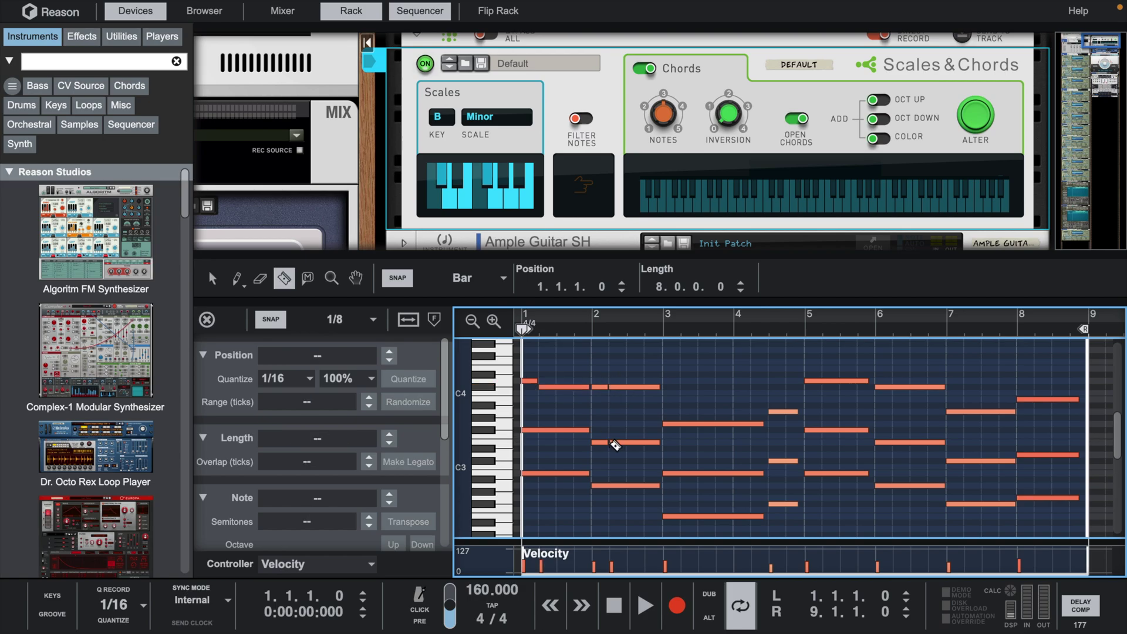
{"action": "key", "text": "e"}
{"action": "left_click_drag", "start_coordinate": [617, 378], "coordinate": [654, 476]}
- Add one-beat notes D4, G3 and F#3 on beats 2, 3 and 4 of bar 2, checking them with playback
{"action": "key", "text": "w"}
{"action": "left_click", "coordinate": [619, 381]}
{"action": "key", "text": "q"}
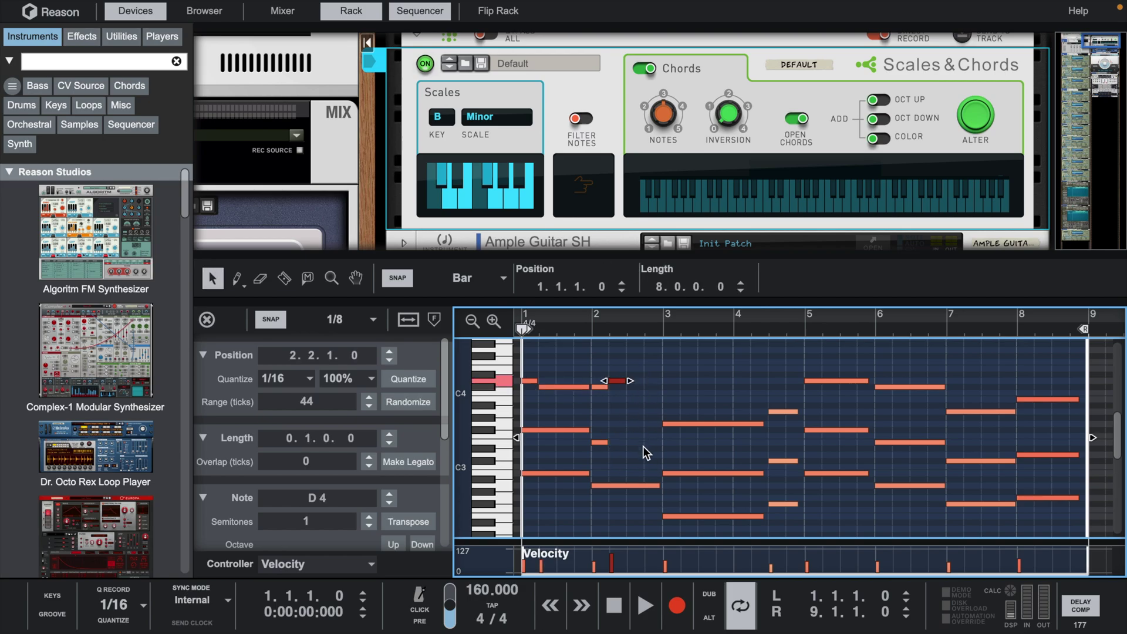
{"action": "left_click", "coordinate": [642, 423]}
{"action": "key", "text": "space"}
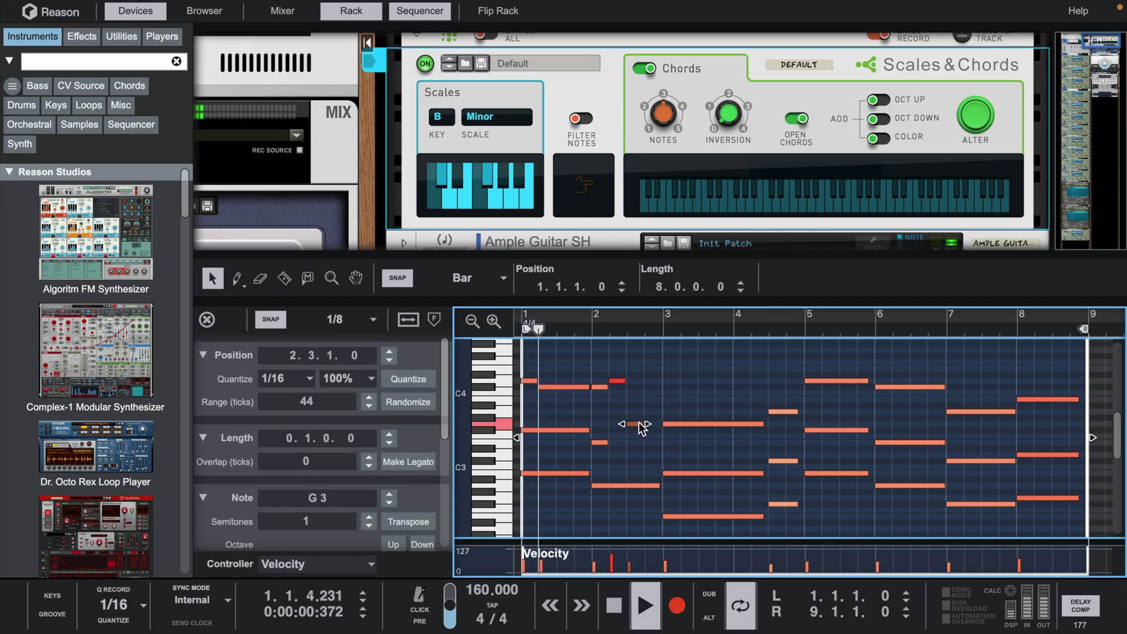
{"action": "mouse_move", "coordinate": [640, 427]}
{"action": "left_mouse_down"}
{"action": "mouse_move", "coordinate": [656, 444]}
{"action": "mouse_move", "coordinate": [656, 435]}
{"action": "left_mouse_up"}
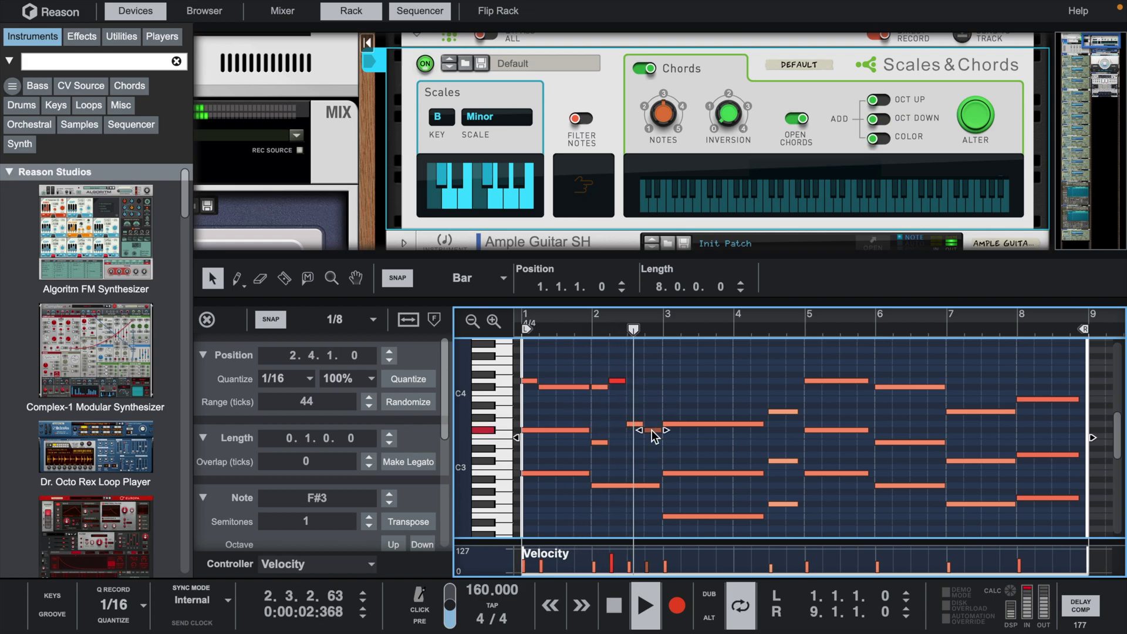
- Set the velocity of the D4 note on beat 2 of bar 2 to 75 and stop playback after listening
{"action": "left_click", "coordinate": [620, 379]}
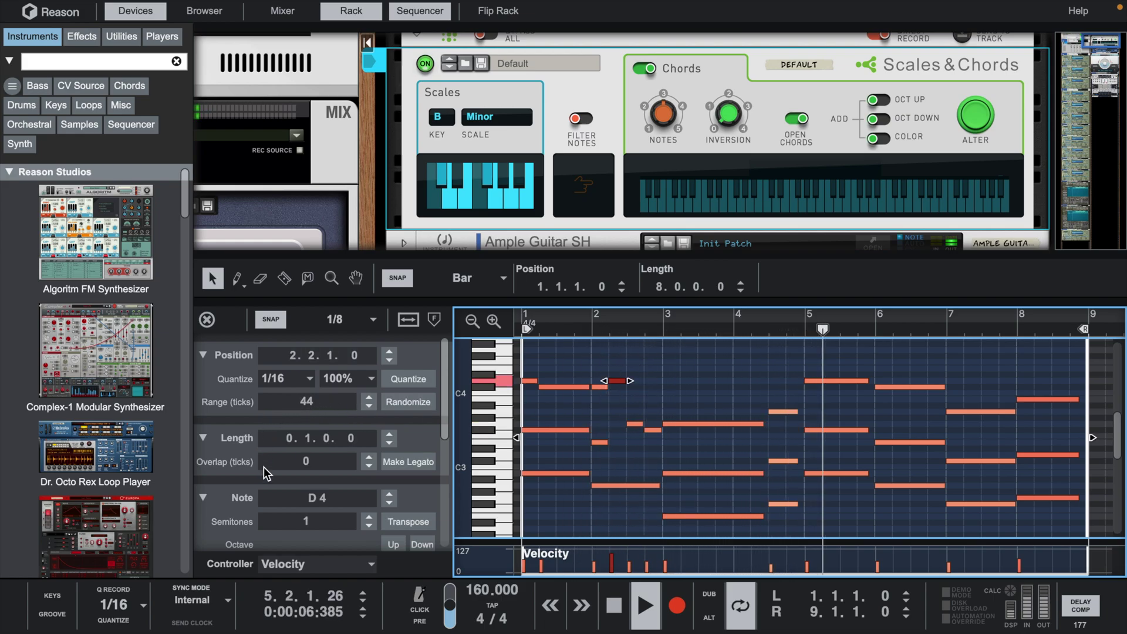
{"action": "scroll", "coordinate": [277, 480], "scroll_direction": "down", "scroll_amount": 2}
{"action": "scroll", "coordinate": [277, 480], "scroll_direction": "up", "scroll_amount": 2}
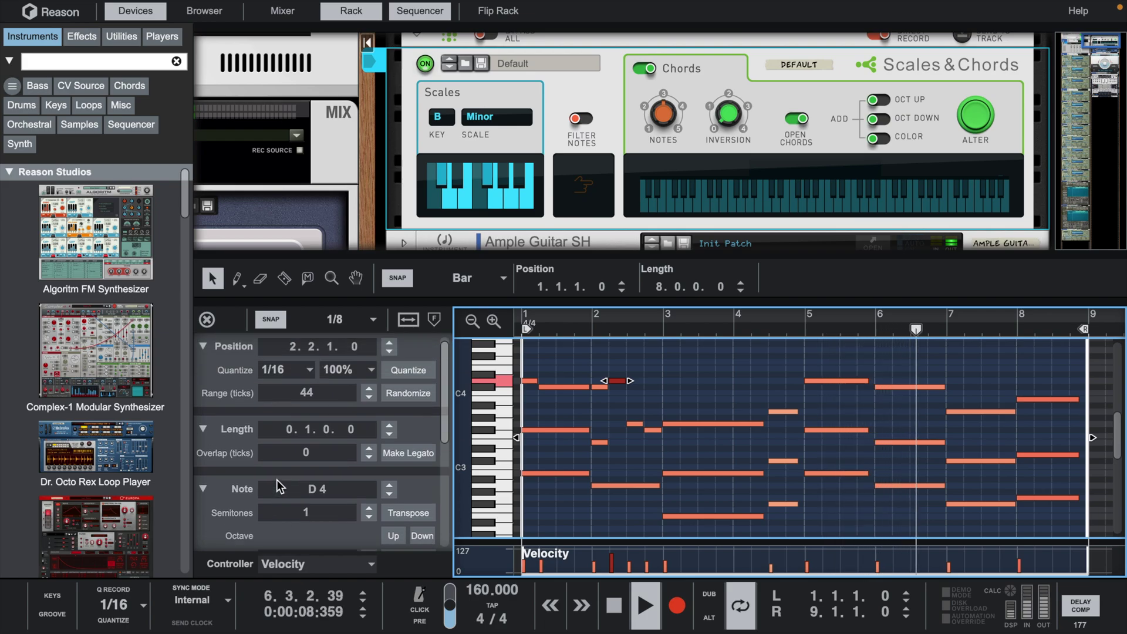
{"action": "scroll", "coordinate": [277, 480], "scroll_direction": "down", "scroll_amount": 4}
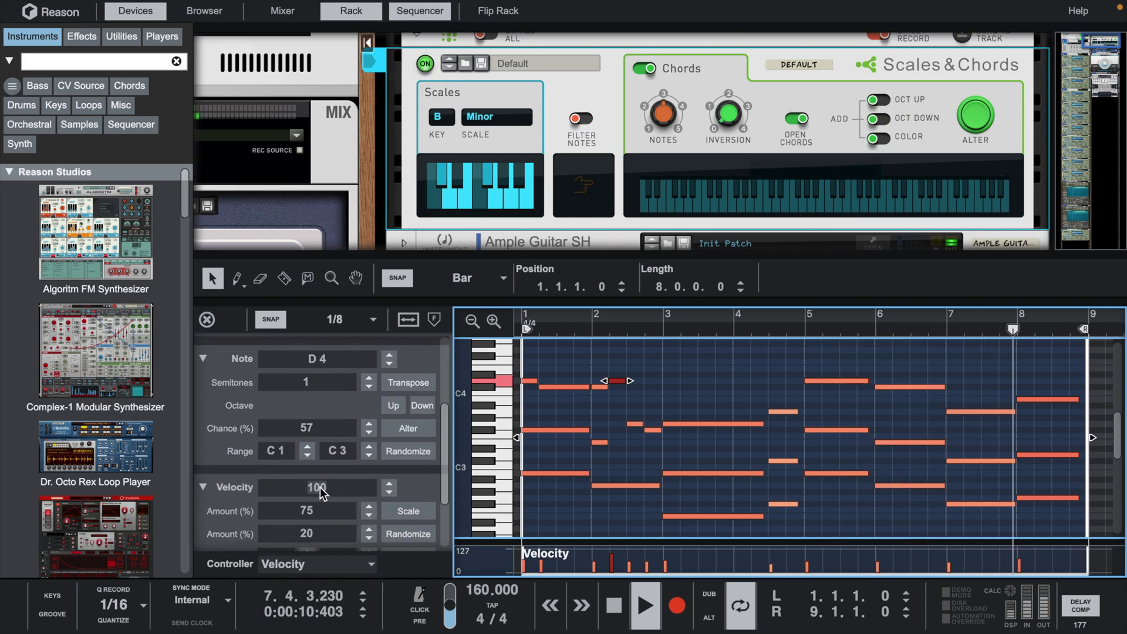
{"action": "left_click_drag", "start_coordinate": [317, 488], "coordinate": [326, 632]}
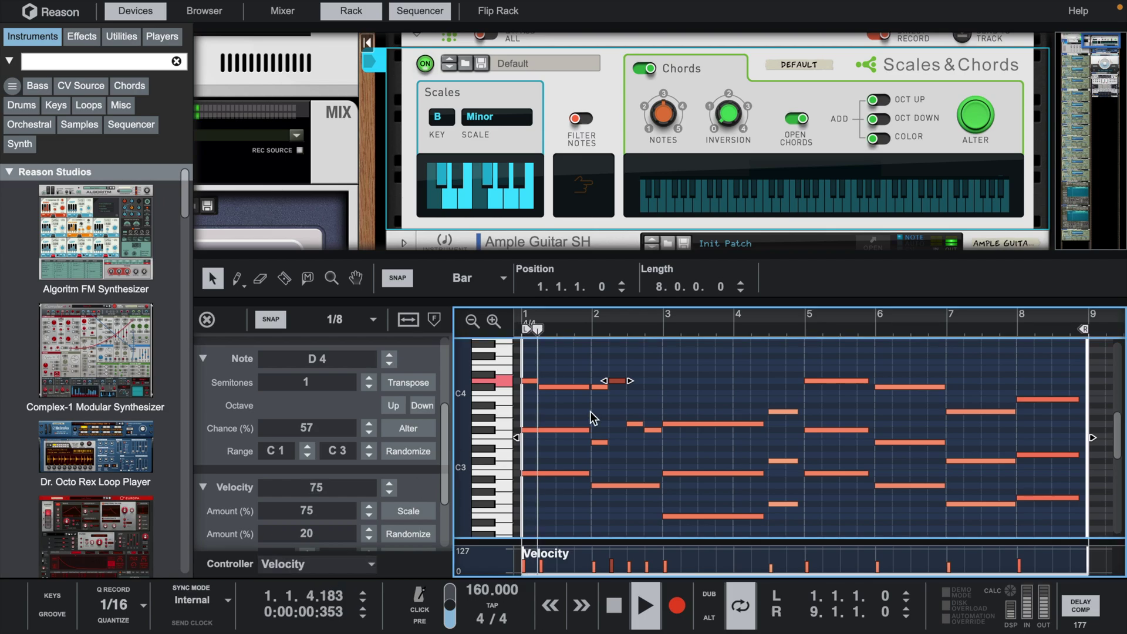
{"action": "left_click", "coordinate": [705, 389]}
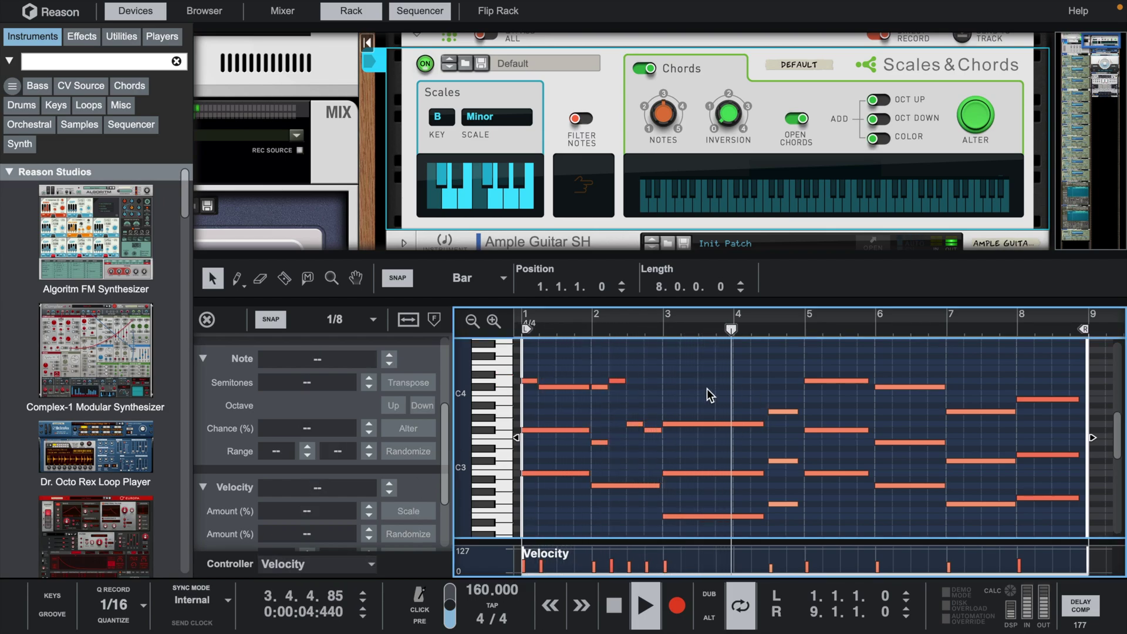
{"action": "key", "text": "space"}
- Split the long G3 note starting in bar 3 at beats 1 and 2 of bar 4, and lower the middle piece to F#3
{"action": "key", "text": "r"}
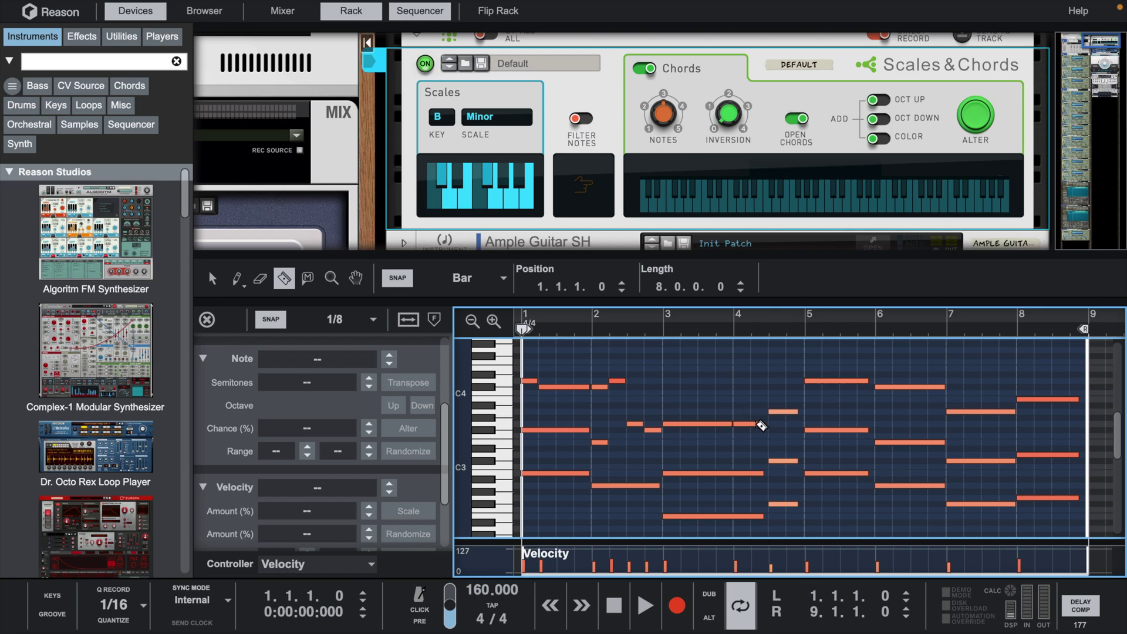
{"action": "left_click", "coordinate": [756, 424]}
{"action": "key", "text": "q"}
{"action": "left_click", "coordinate": [743, 423]}
{"action": "left_click_drag", "start_coordinate": [743, 424], "coordinate": [743, 430]}
{"action": "key", "text": "space"}
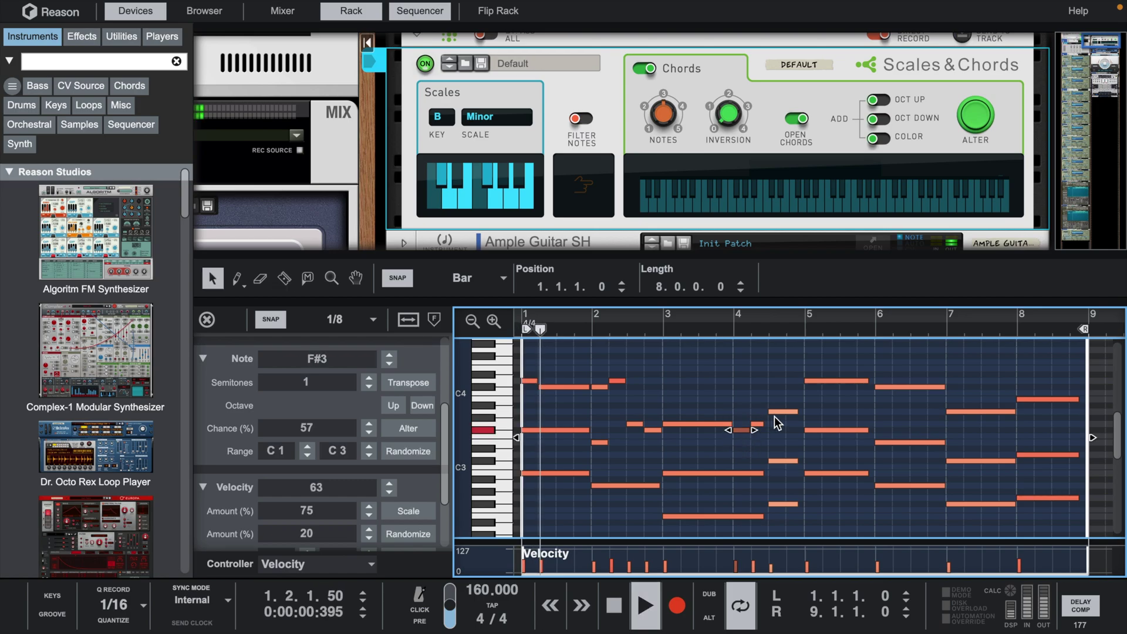
- Split the top D4 note of bar 5 at beat 2 and lower its tail to C#4
{"action": "key", "text": "r"}
{"action": "left_click", "coordinate": [828, 383]}
{"action": "key", "text": "q"}
{"action": "left_click_drag", "start_coordinate": [814, 380], "coordinate": [815, 374]}
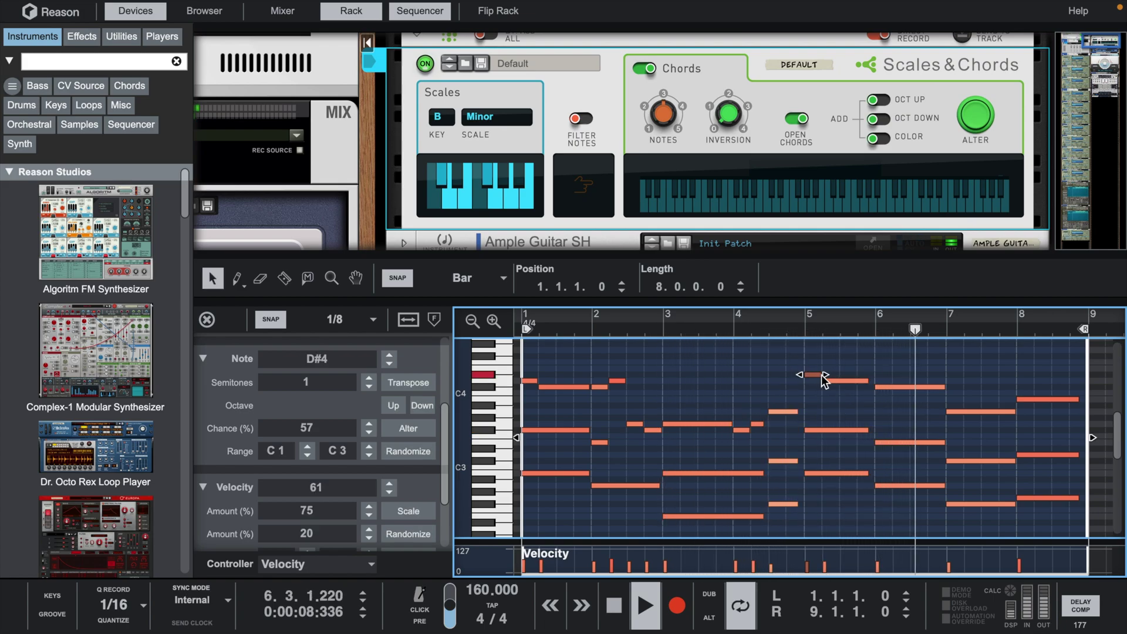
{"action": "mouse_move", "coordinate": [824, 377]}
{"action": "left_mouse_down"}
{"action": "mouse_move", "coordinate": [813, 383]}
{"action": "mouse_move", "coordinate": [838, 386]}
{"action": "left_mouse_up"}
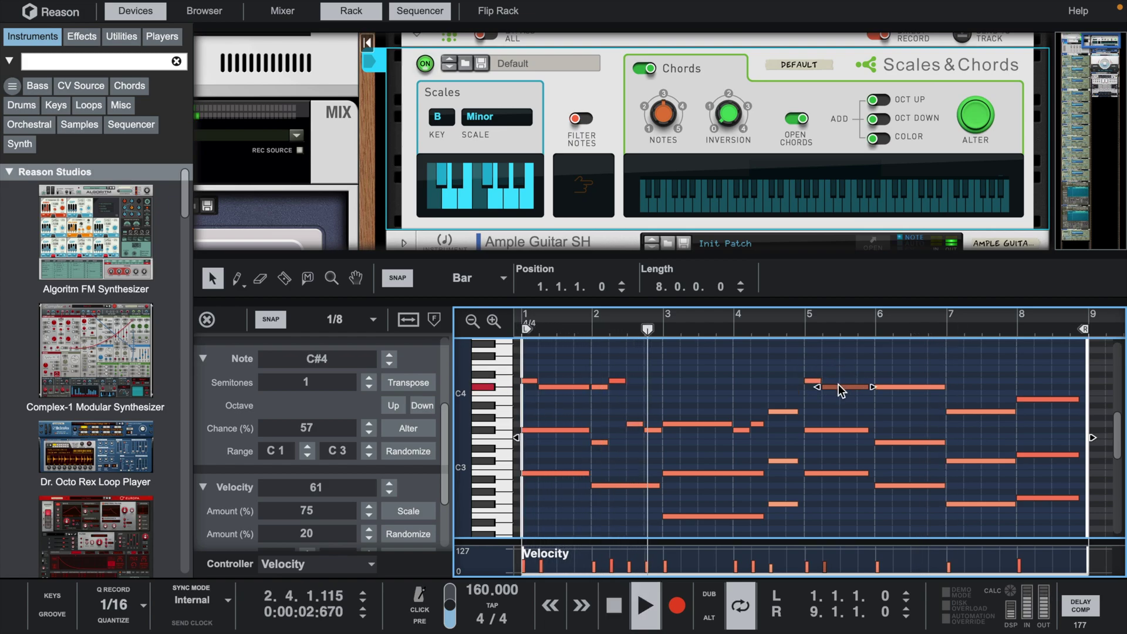
- Split the top two notes of bar 6 at beat 2 and erase their tails
{"action": "key", "text": "w"}
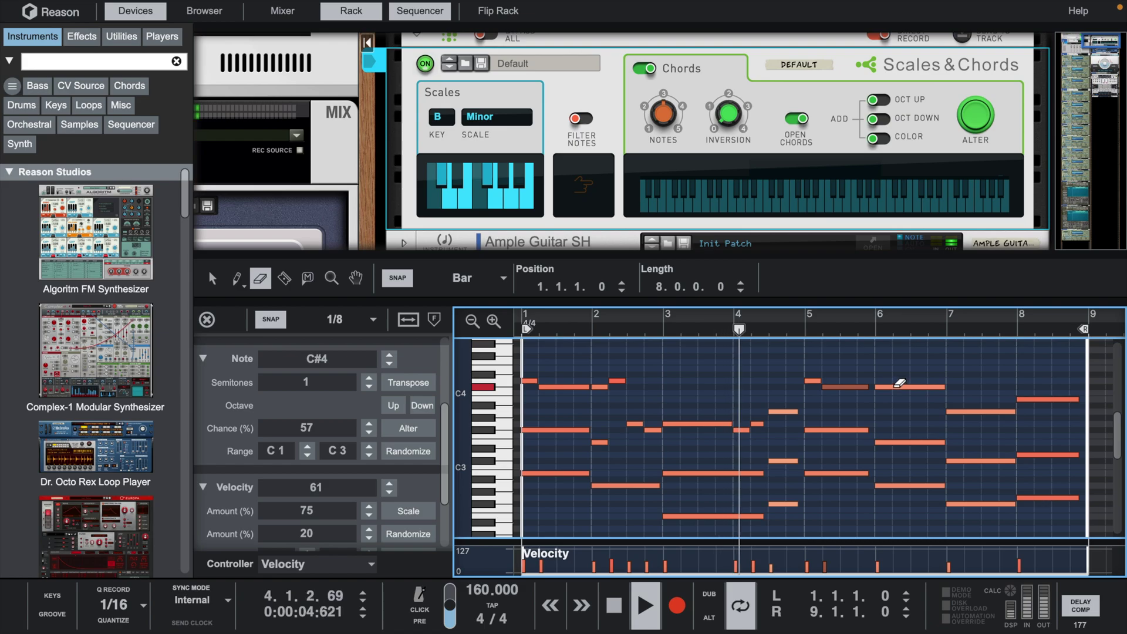
{"action": "key", "text": "r"}
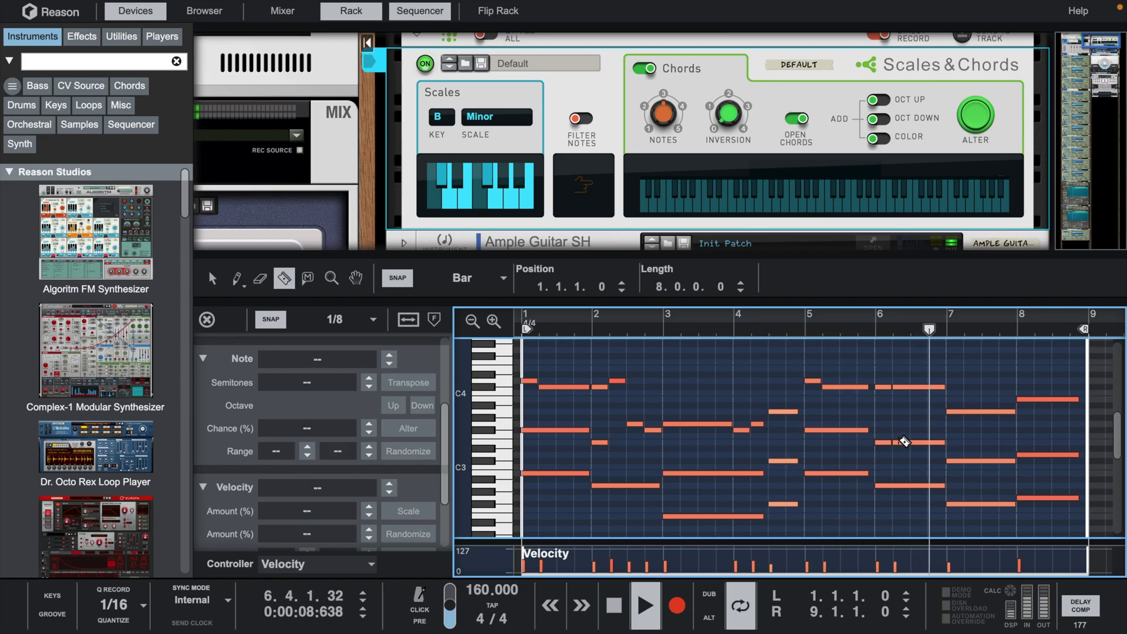
{"action": "key", "text": "e"}
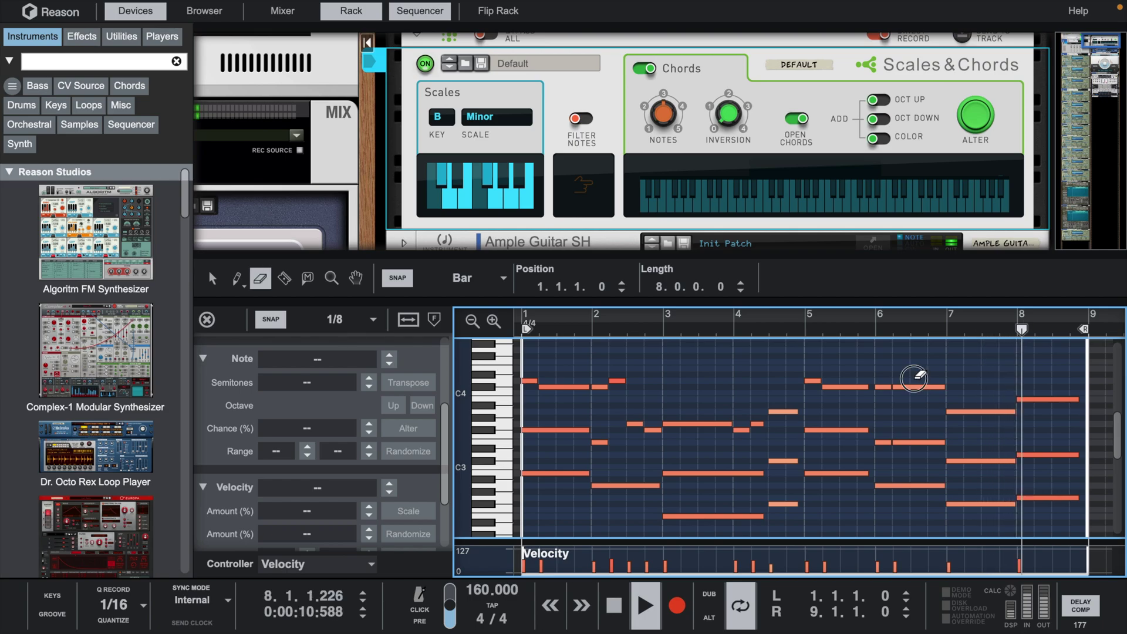
{"action": "left_click_drag", "start_coordinate": [914, 378], "coordinate": [916, 449]}
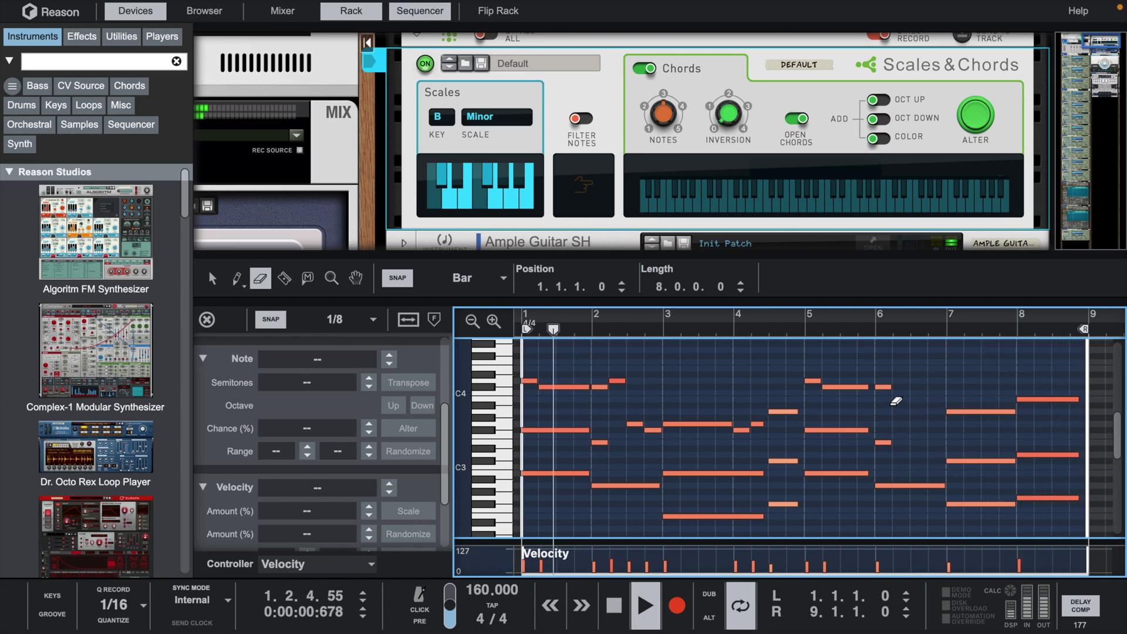
- Add one-beat notes D4, E4 and A3 on beats 2, 3 and 4 of bar 6
{"action": "key", "text": "q"}
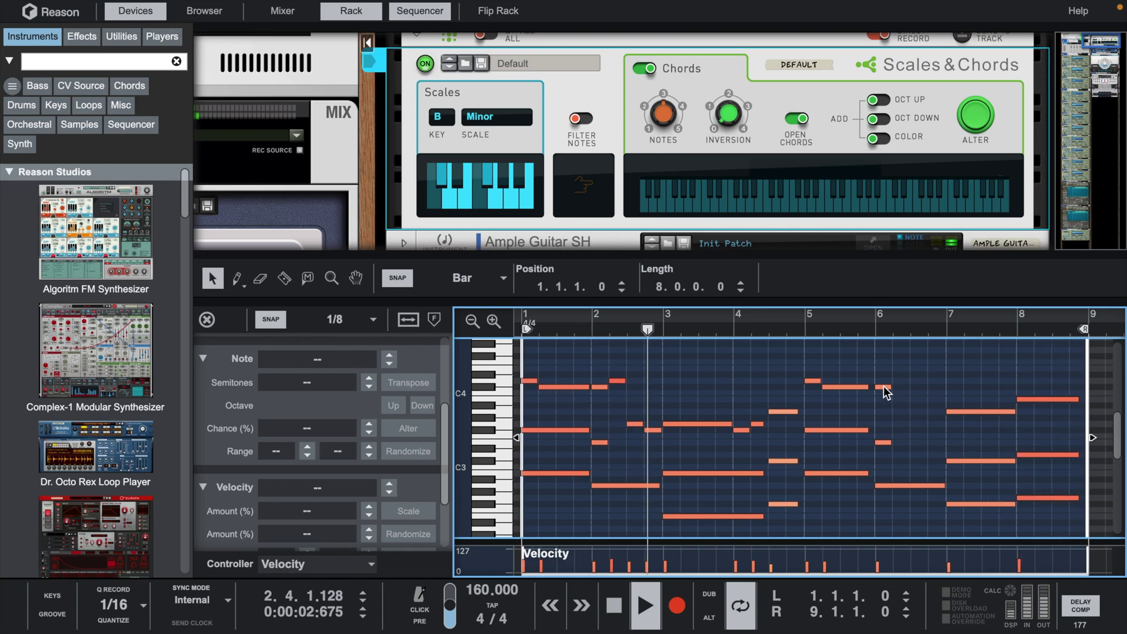
{"action": "left_click_drag", "start_coordinate": [886, 393], "coordinate": [948, 370]}
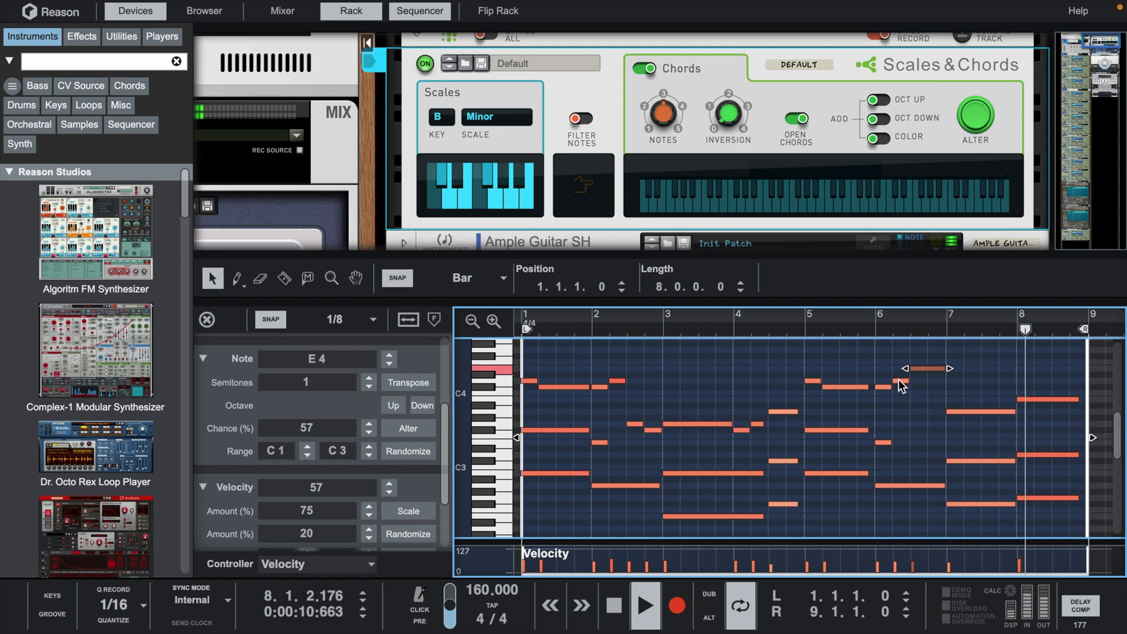
{"action": "left_click_drag", "start_coordinate": [907, 383], "coordinate": [941, 418]}
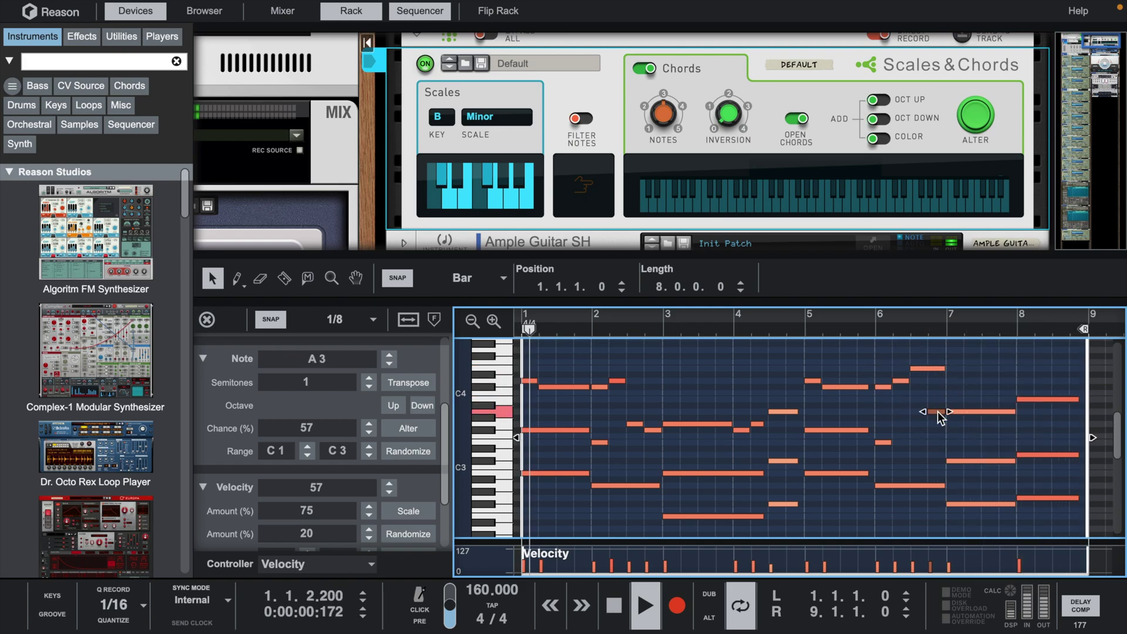
{"action": "left_click", "coordinate": [931, 370]}
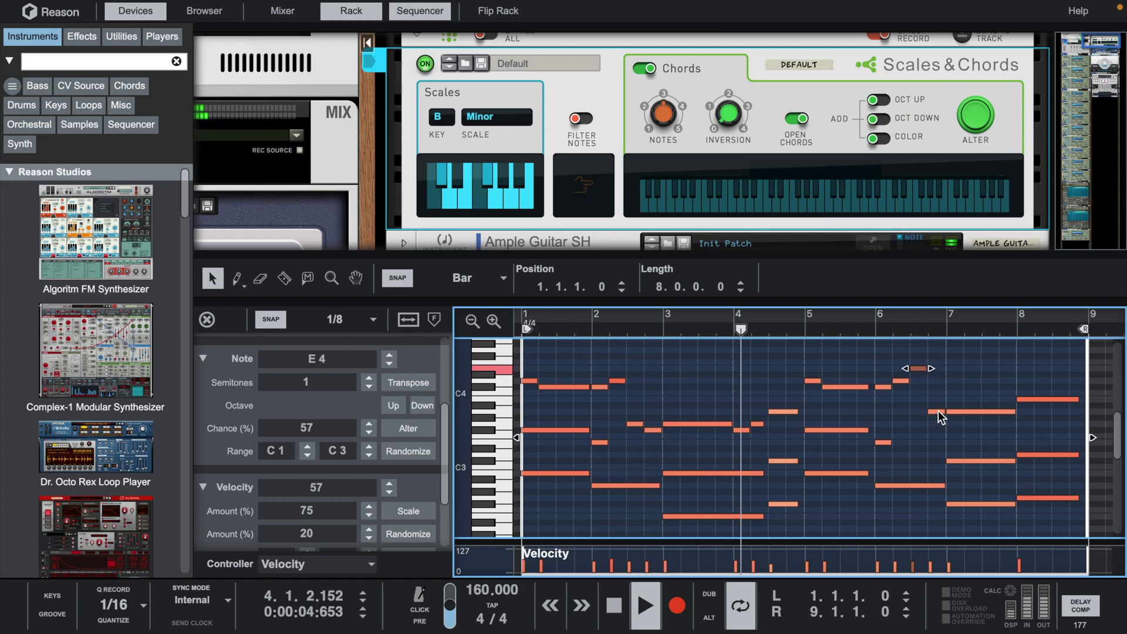
- Add a one-beat C#4 on beat 1 of bar 7 and reduce that bar's C#3 to a one-beat note on beat 2
{"action": "left_click_drag", "start_coordinate": [921, 368], "coordinate": [955, 392]}
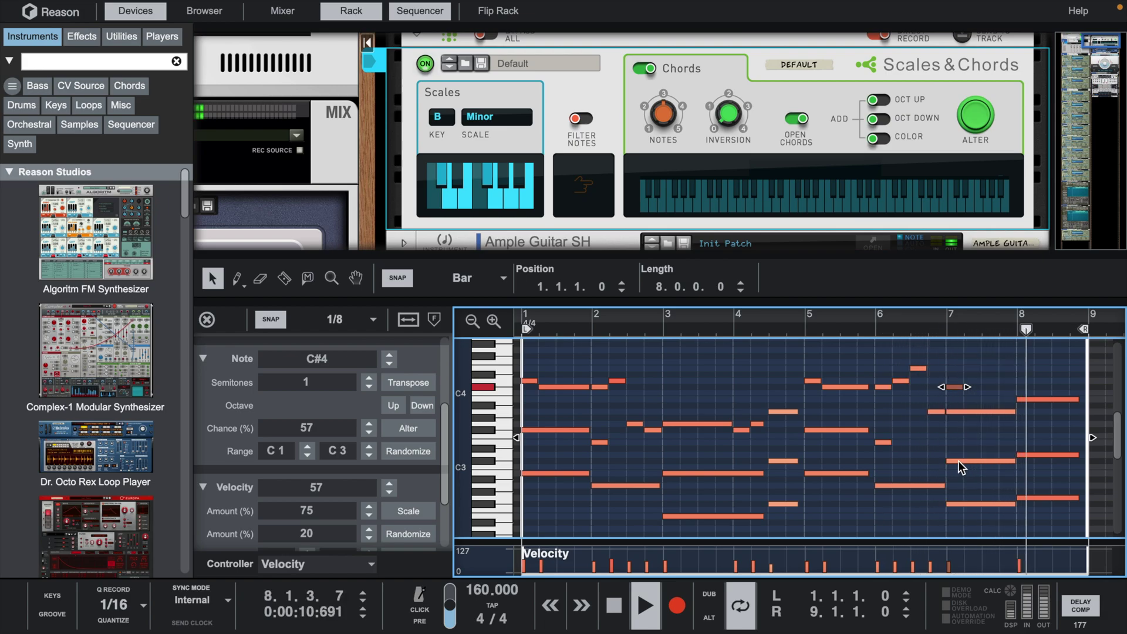
{"action": "left_click_drag", "start_coordinate": [958, 461], "coordinate": [982, 465]}
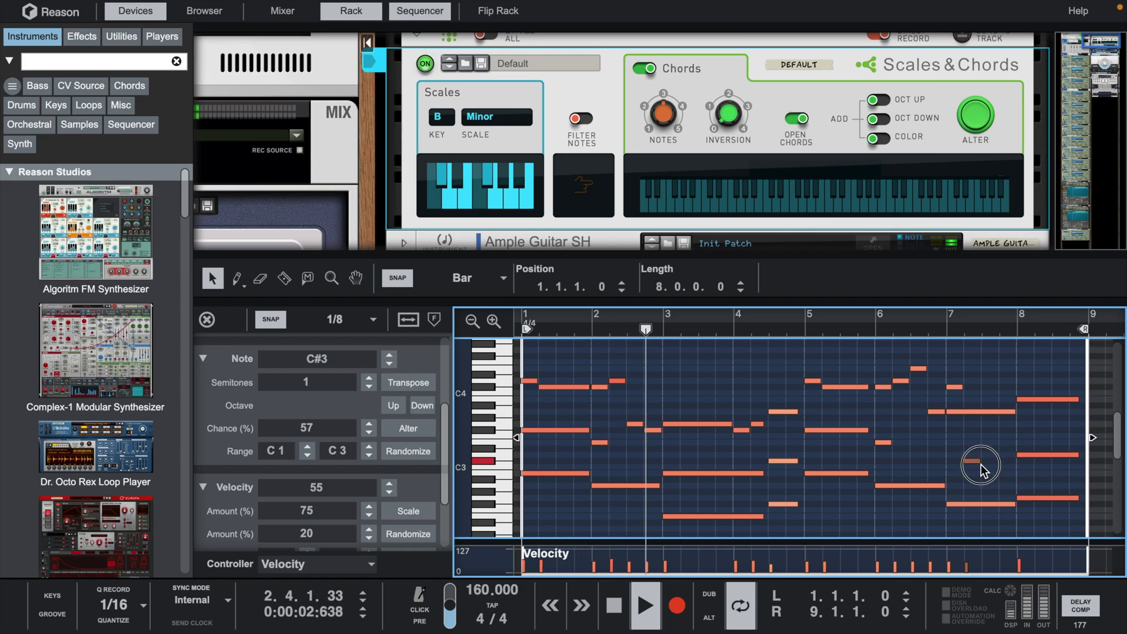
- Split the A3 note of bar 7 at beat 3, trim its tail to one beat and copy it to C#4 on beat 4
{"action": "key", "text": "r"}
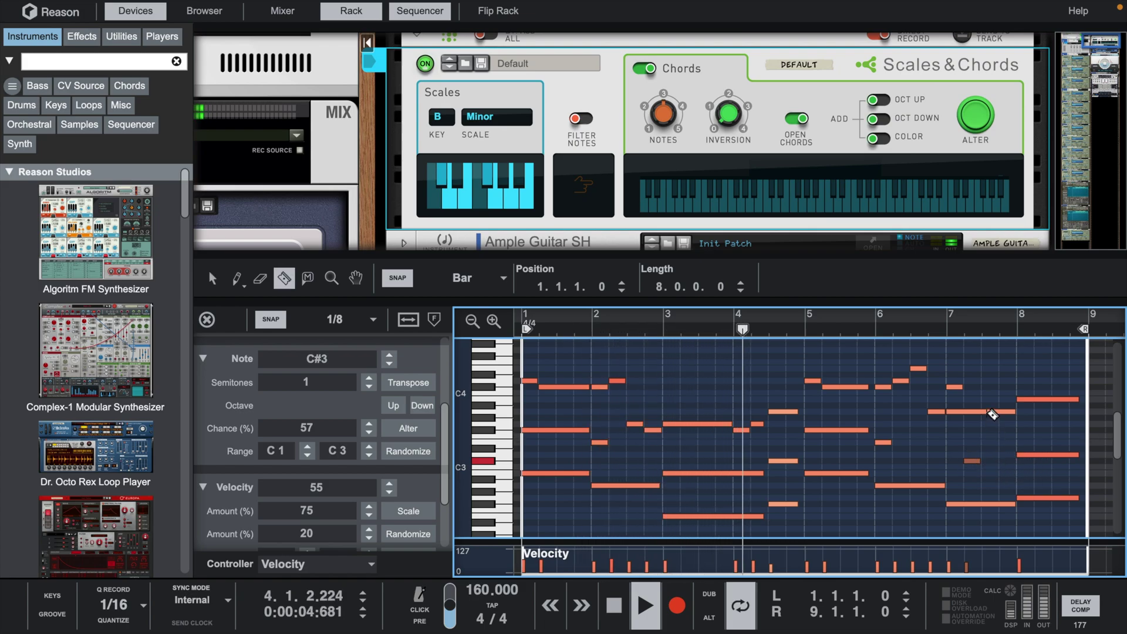
{"action": "left_click", "coordinate": [992, 413]}
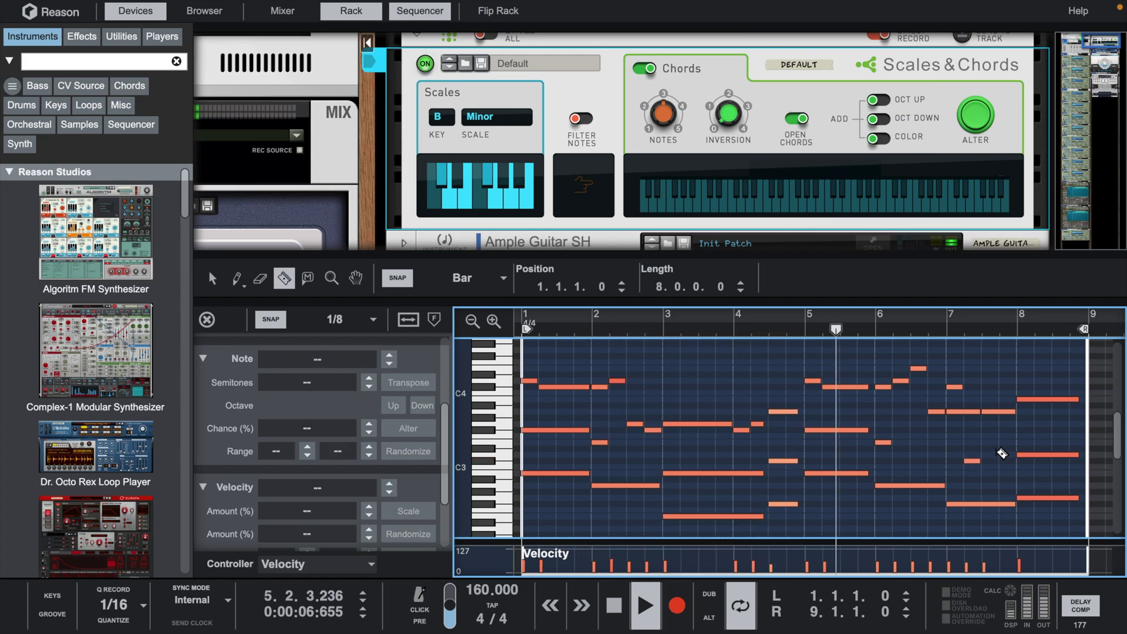
{"action": "key", "text": "q"}
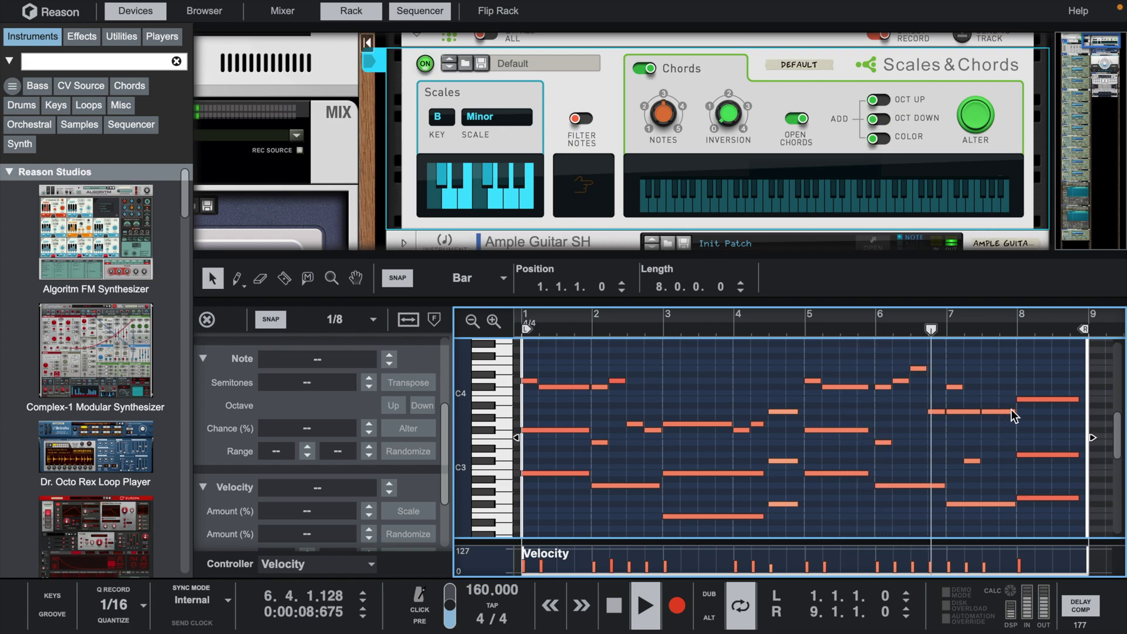
{"action": "left_click", "coordinate": [1001, 411]}
{"action": "left_click_drag", "start_coordinate": [1022, 412], "coordinate": [1011, 412]}
{"action": "key", "text": "space"}
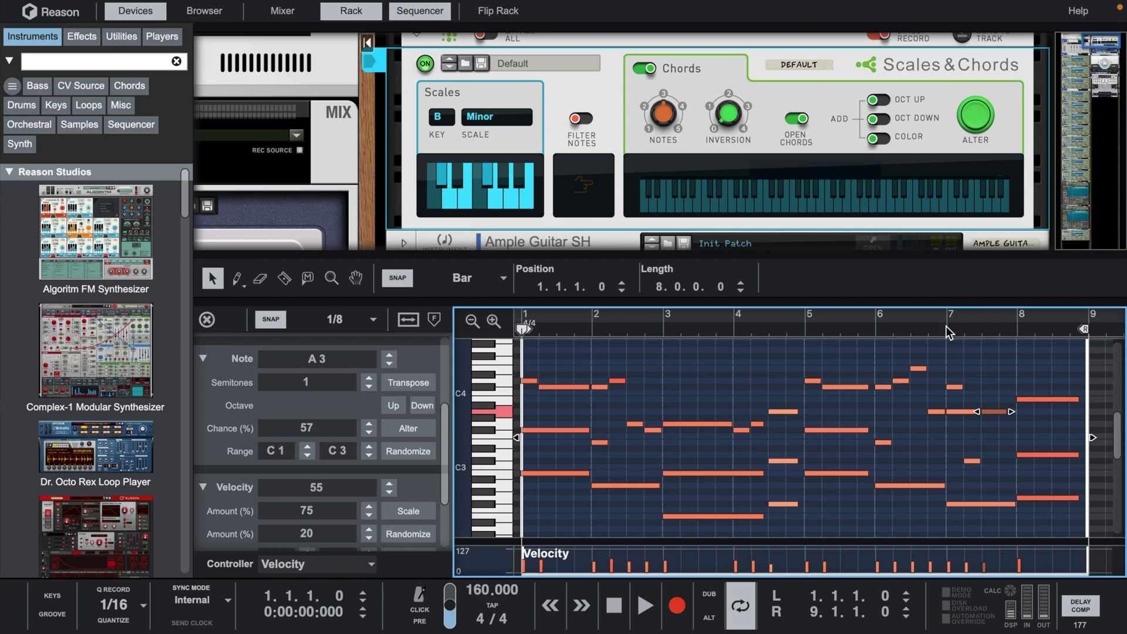
{"action": "left_click", "coordinate": [948, 333]}
{"action": "key", "text": "space"}
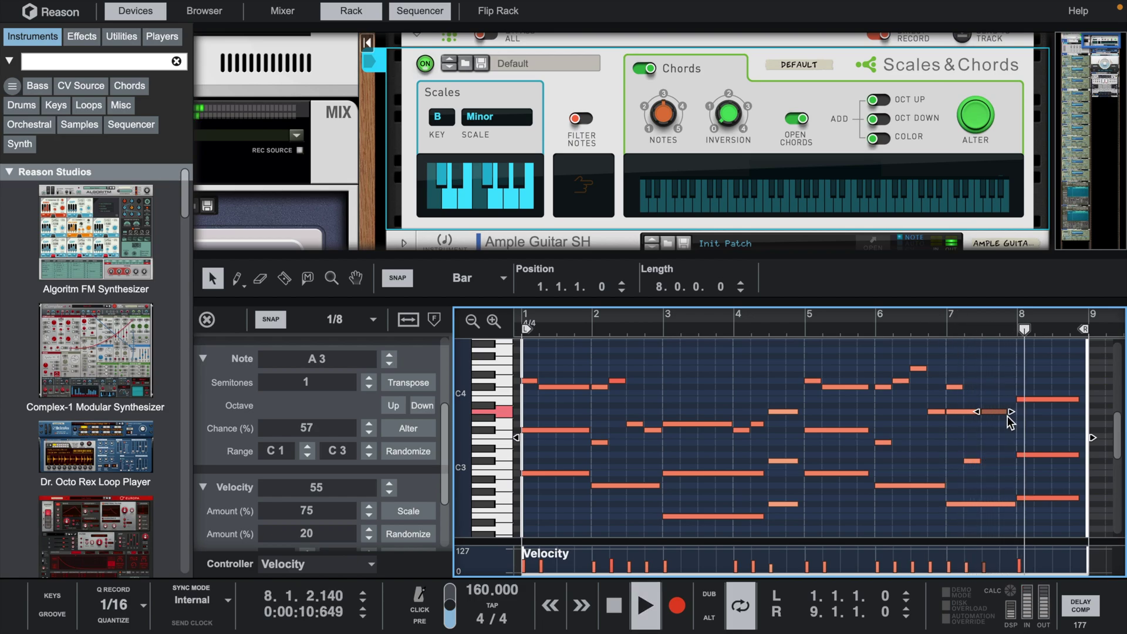
{"action": "left_click_drag", "start_coordinate": [1008, 416], "coordinate": [999, 414]}
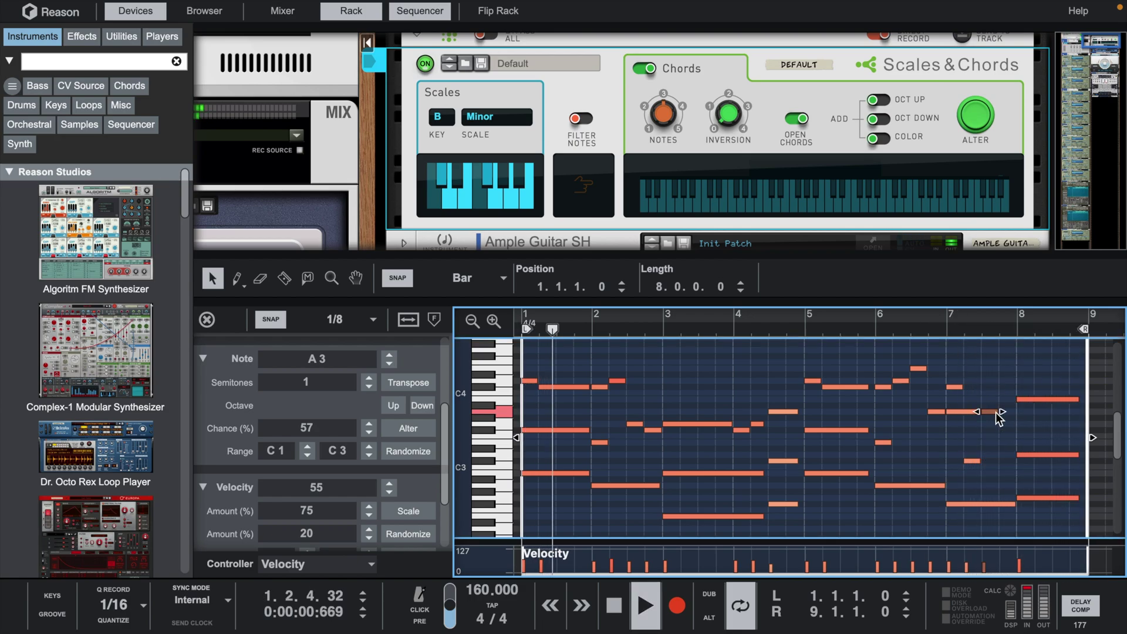
{"action": "left_click_drag", "start_coordinate": [993, 412], "coordinate": [1009, 385]}
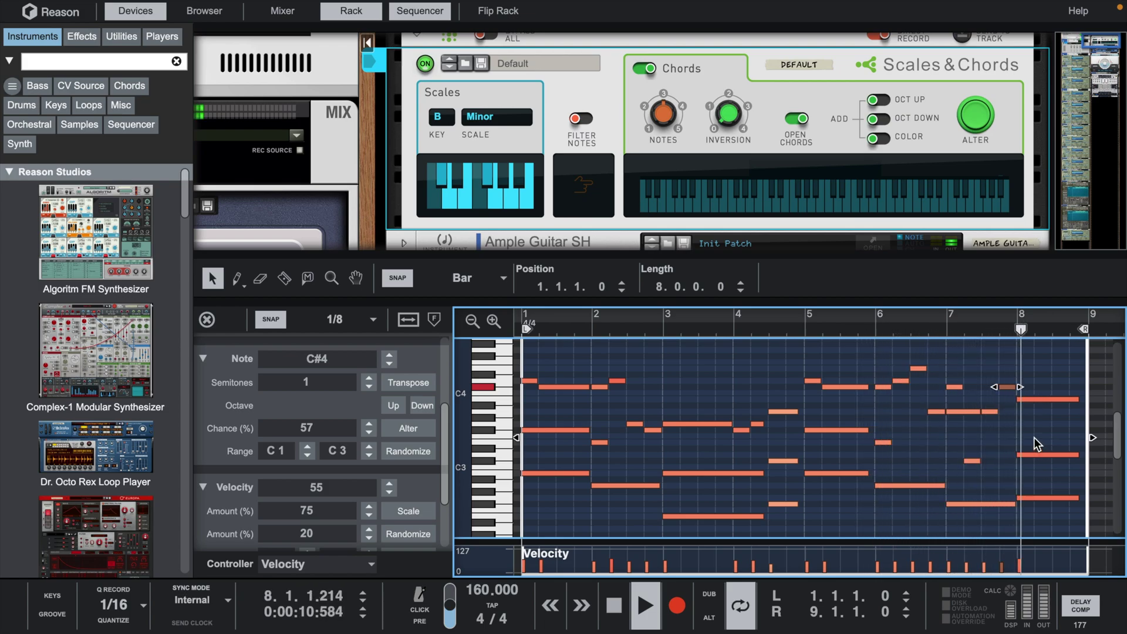
- Raise the middle D3 note of bar 8 one octave to D4 and split it at beat 2
{"action": "left_click", "coordinate": [1037, 456]}
{"action": "key", "text": "ctrl+shift+Up"}
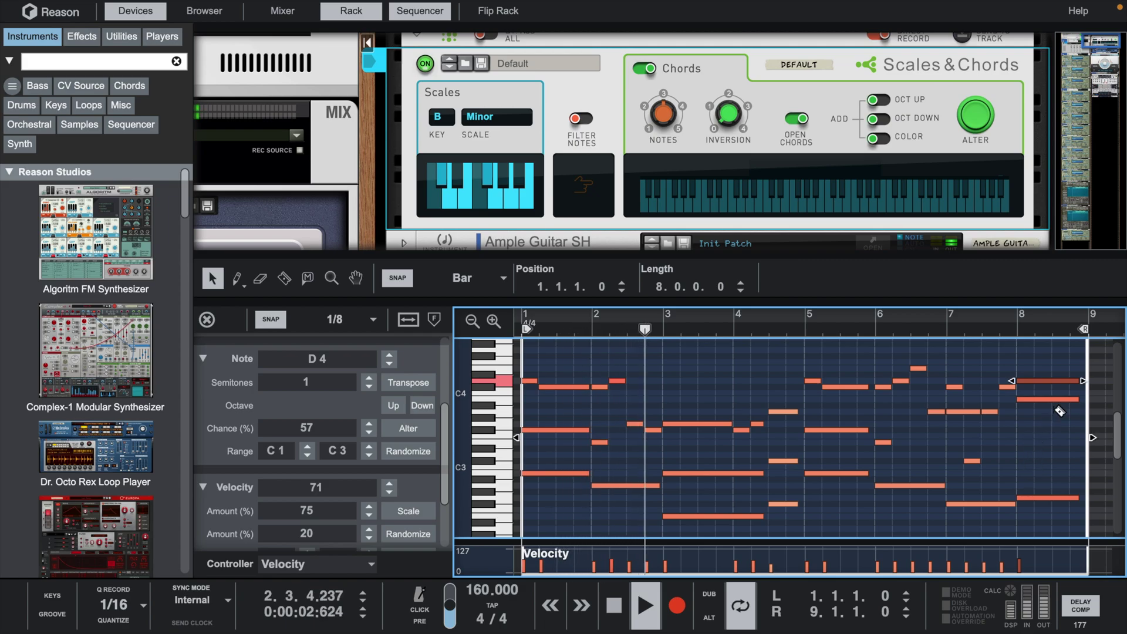
{"action": "key", "text": "r"}
{"action": "left_click", "coordinate": [1033, 380]}
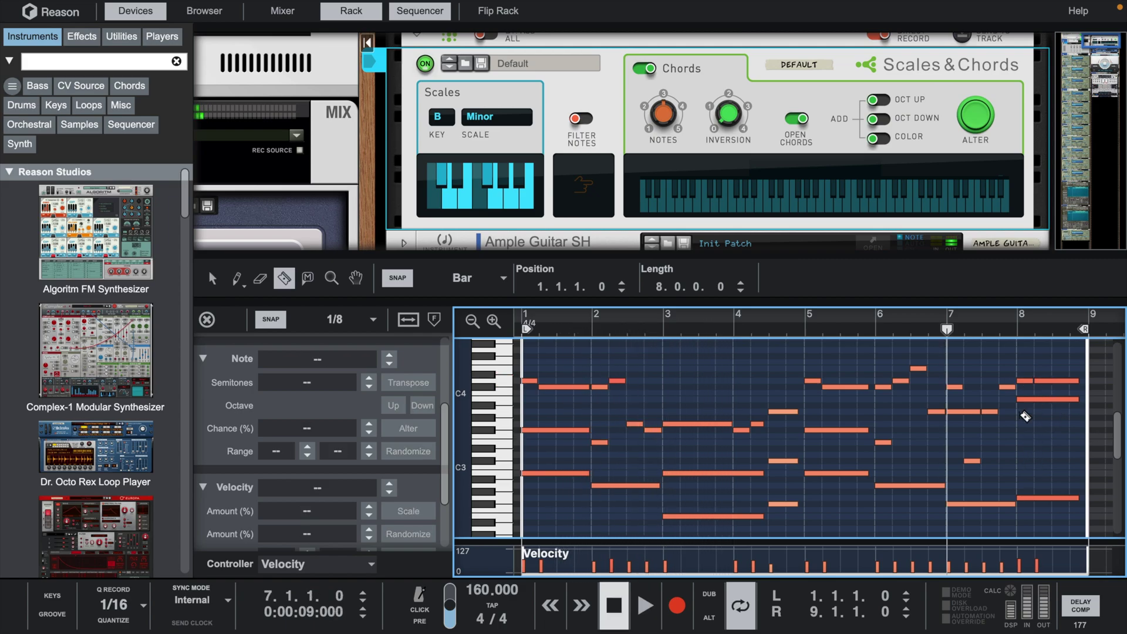
{"action": "key", "text": "space"}
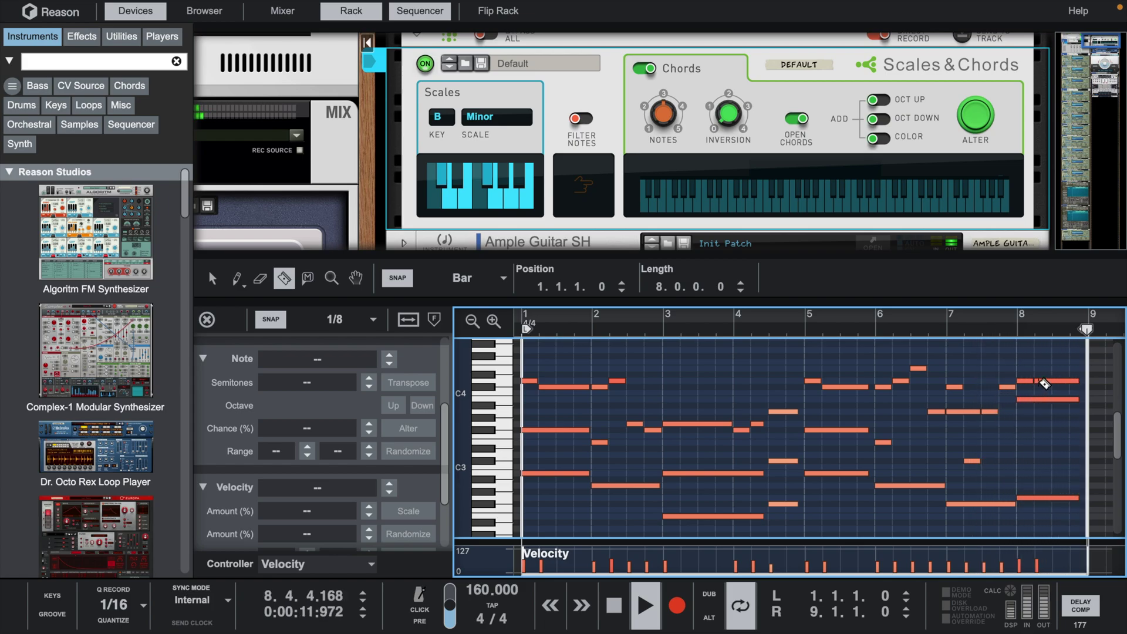
{"action": "key", "text": "space"}
- Add one-beat notes G4 and F#4 on beats 3 and 4 of bar 8 and play the loop
{"action": "key", "text": "q"}
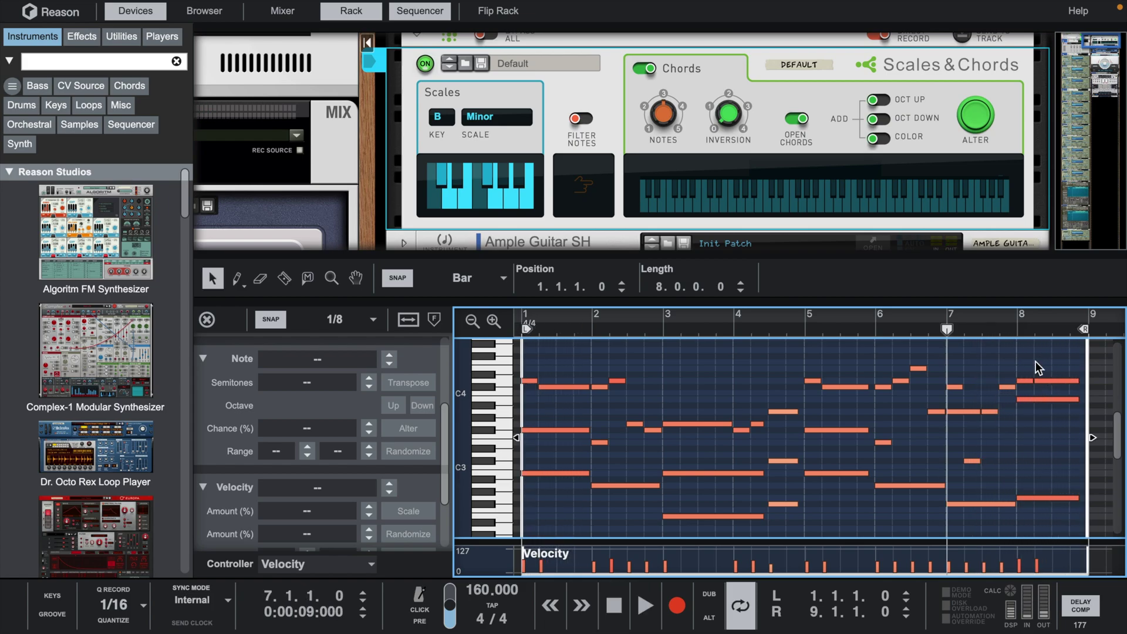
{"action": "left_click_drag", "start_coordinate": [1023, 382], "coordinate": [1082, 372]}
{"action": "key", "text": "space"}
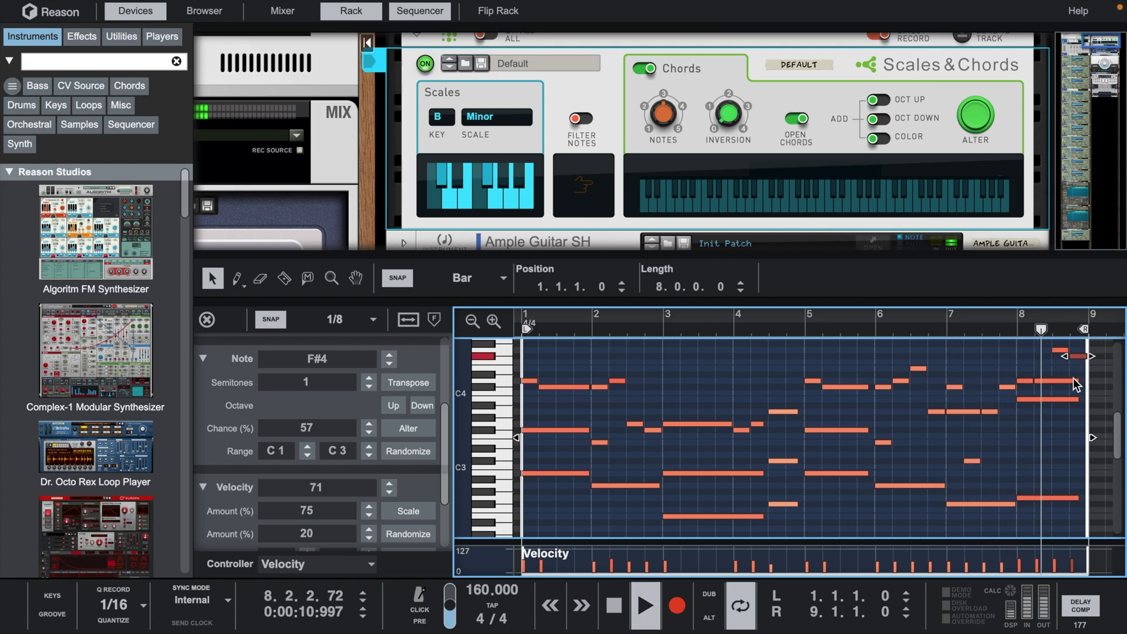
- Set the velocity of all notes in the clip to 75 and randomize their velocities by 20%
{"action": "scroll", "coordinate": [1074, 376], "scroll_direction": "up", "scroll_amount": 2}
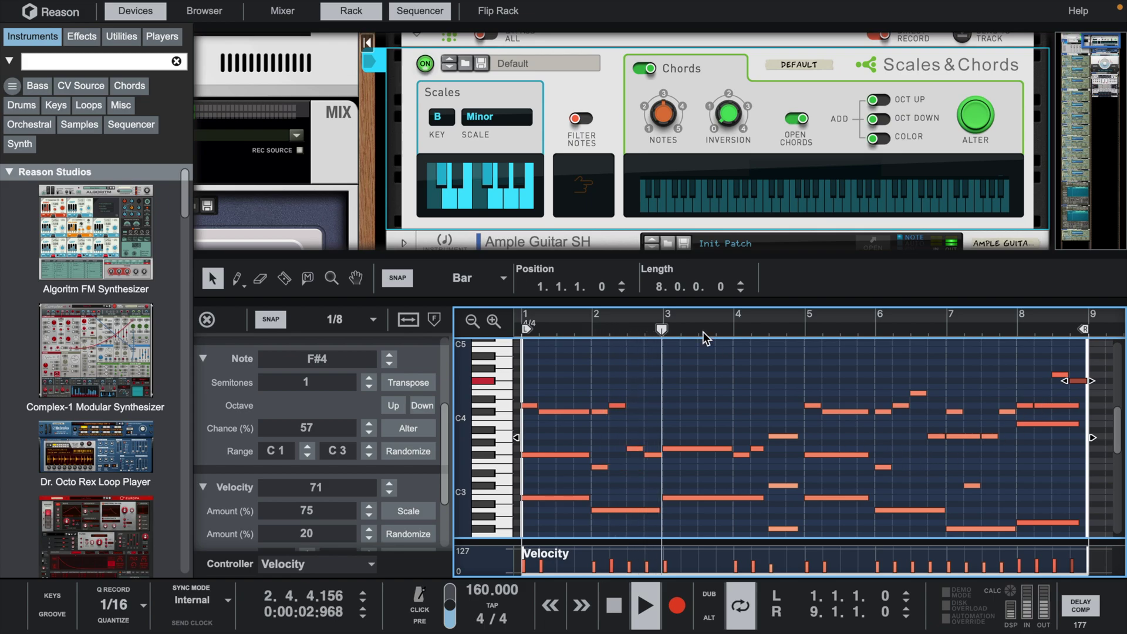
{"action": "left_click_drag", "start_coordinate": [701, 254], "coordinate": [701, 168]}
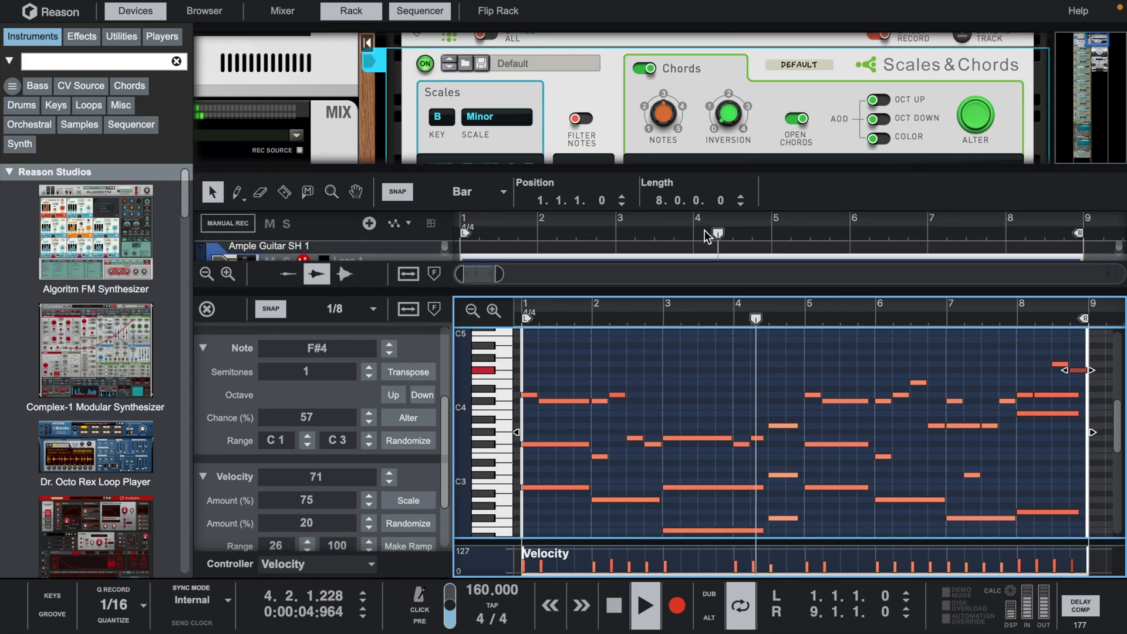
{"action": "scroll", "coordinate": [531, 347], "scroll_direction": "up", "scroll_amount": 1}
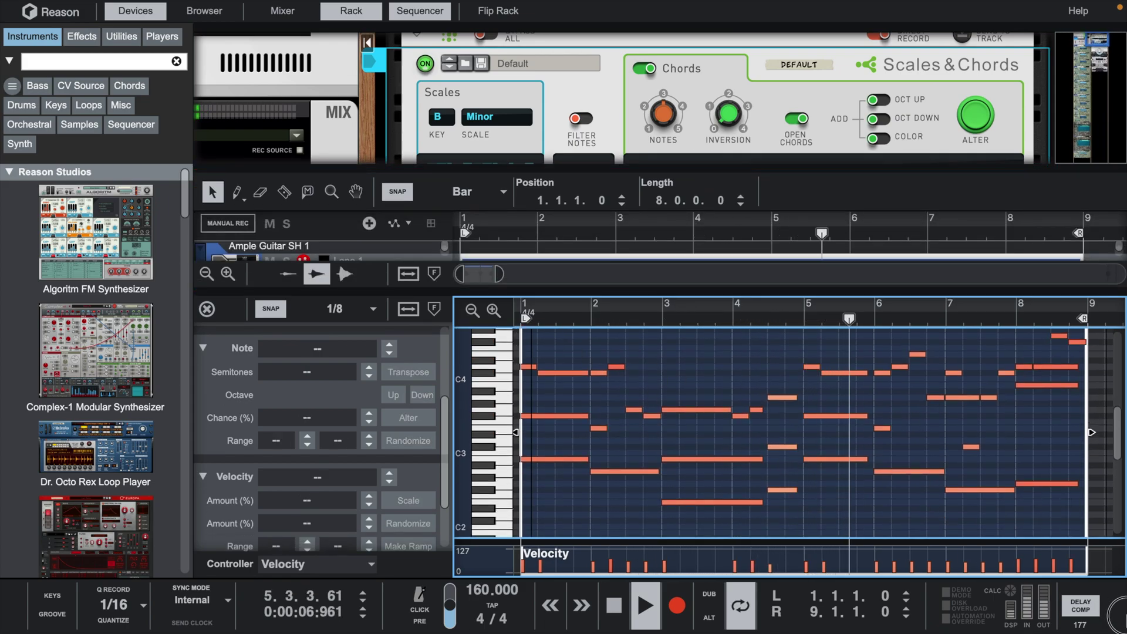
{"action": "key", "text": "ctrl+a"}
{"action": "scroll", "coordinate": [754, 476], "scroll_direction": "down", "scroll_amount": 2}
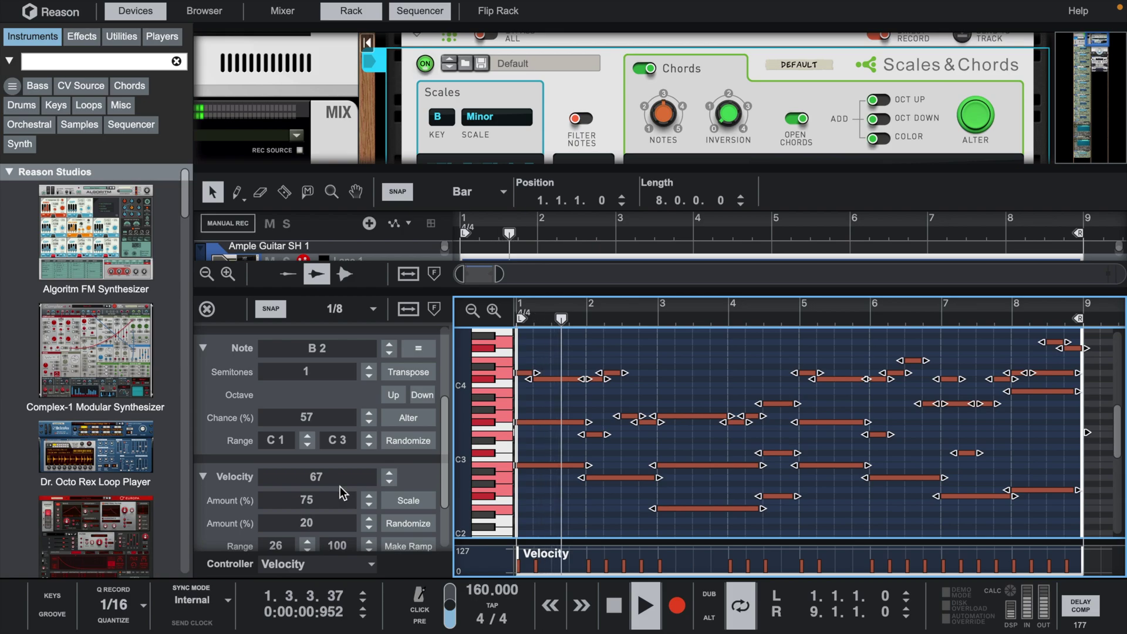
{"action": "left_click_drag", "start_coordinate": [319, 479], "coordinate": [320, 452]}
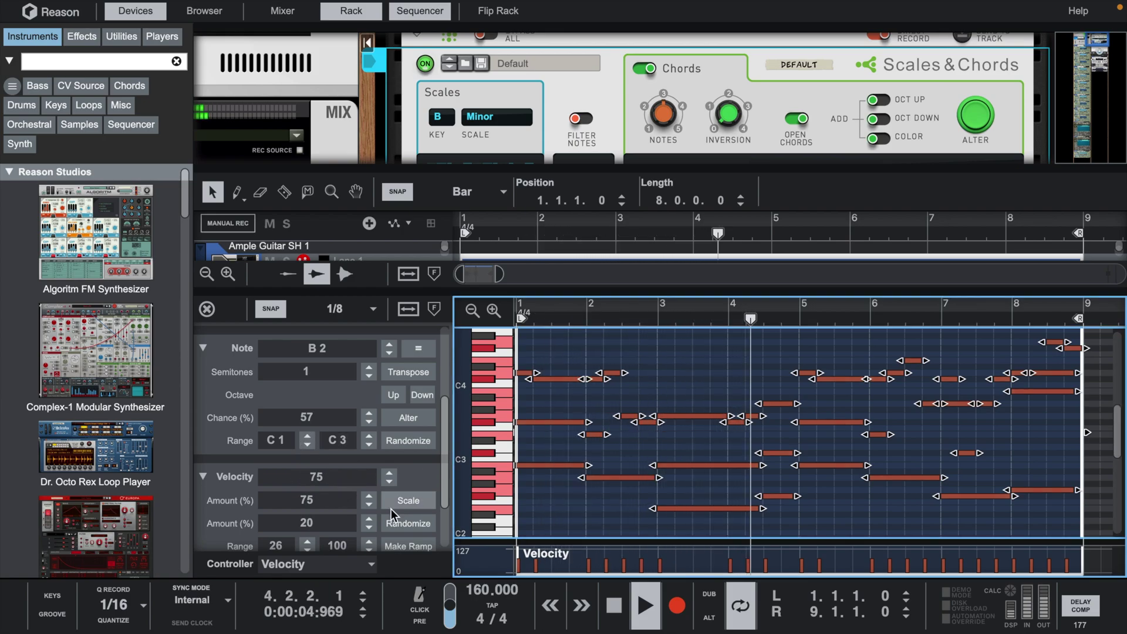
{"action": "left_click", "coordinate": [408, 523]}
{"action": "left_click", "coordinate": [709, 360]}
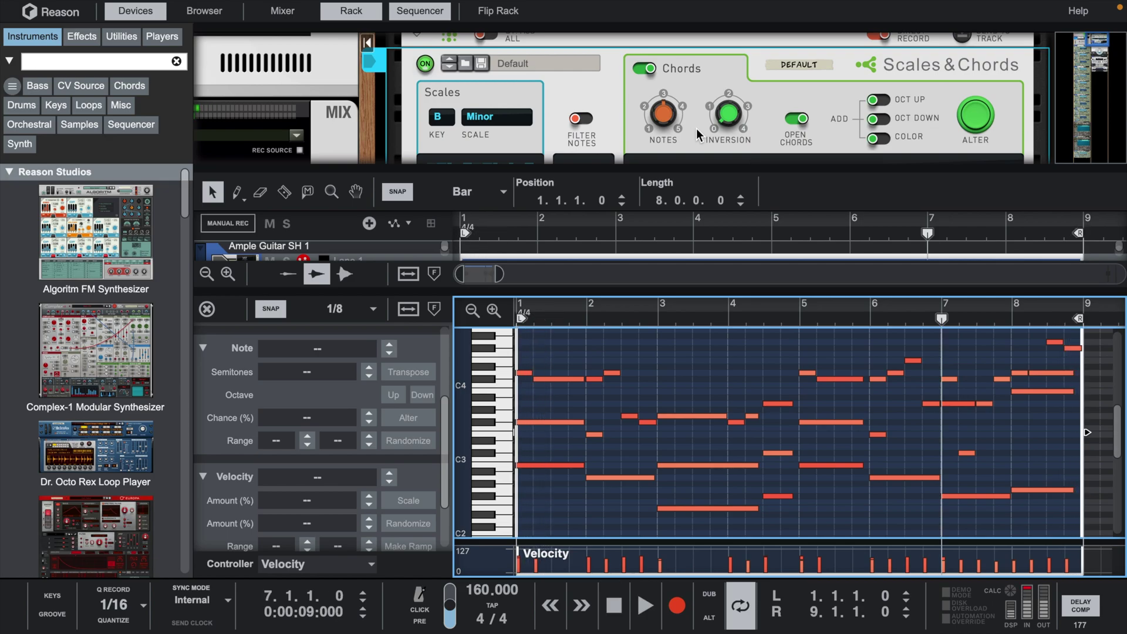
- Show the guitar channel's insert effects in an enlarged rack and examine the Ripley delay and Polar pitch shifter during playback
{"action": "scroll", "coordinate": [696, 128], "scroll_direction": "up", "scroll_amount": 2}
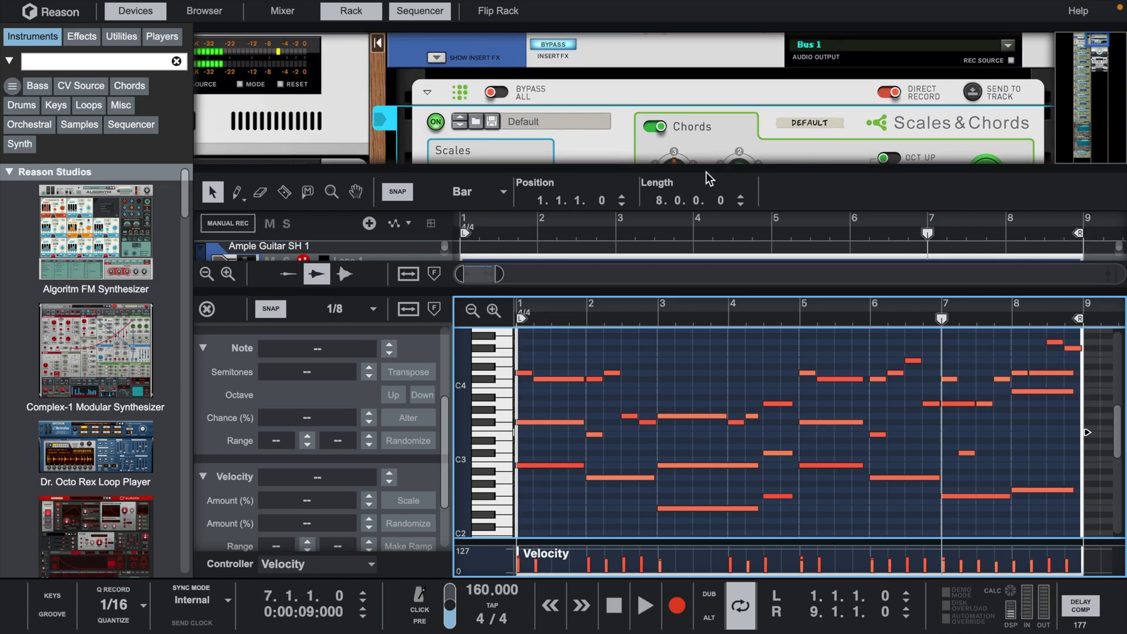
{"action": "left_click", "coordinate": [434, 57]}
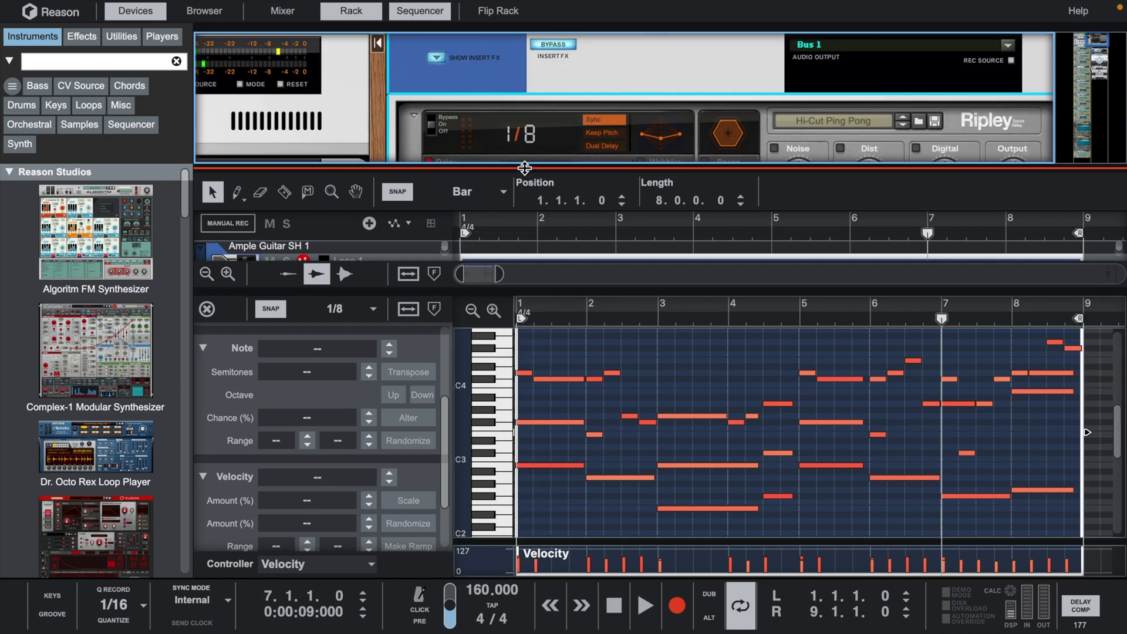
{"action": "left_click_drag", "start_coordinate": [524, 168], "coordinate": [541, 379]}
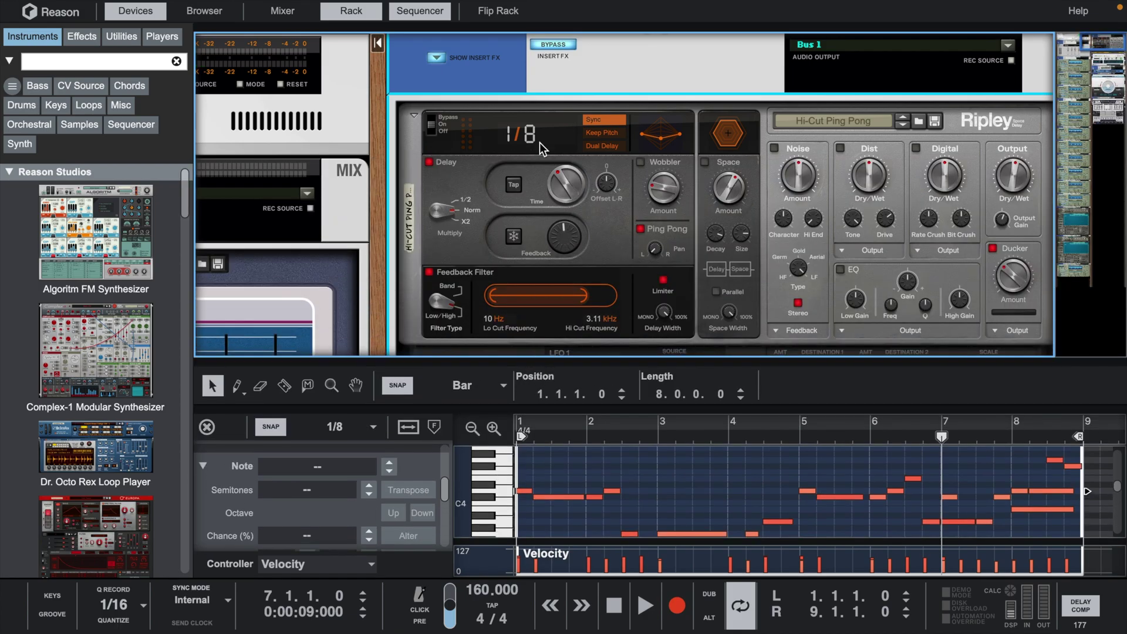
{"action": "scroll", "coordinate": [611, 205], "scroll_direction": "down", "scroll_amount": 2}
{"action": "key", "text": "space"}
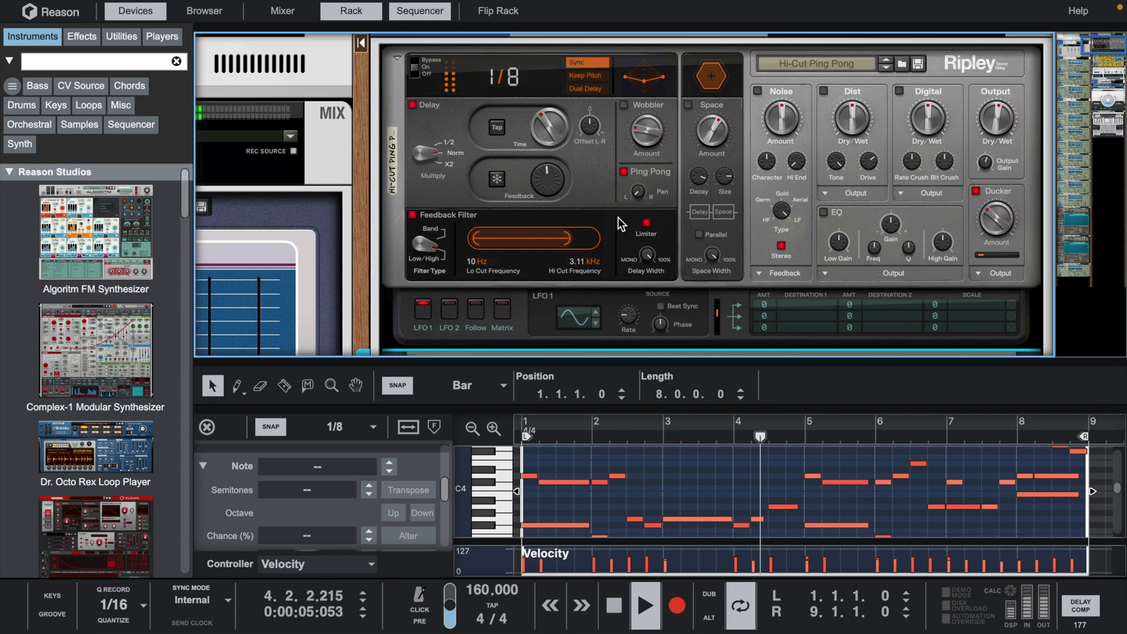
{"action": "scroll", "coordinate": [618, 217], "scroll_direction": "down", "scroll_amount": 8}
{"action": "scroll", "coordinate": [618, 217], "scroll_direction": "down", "scroll_amount": 3}
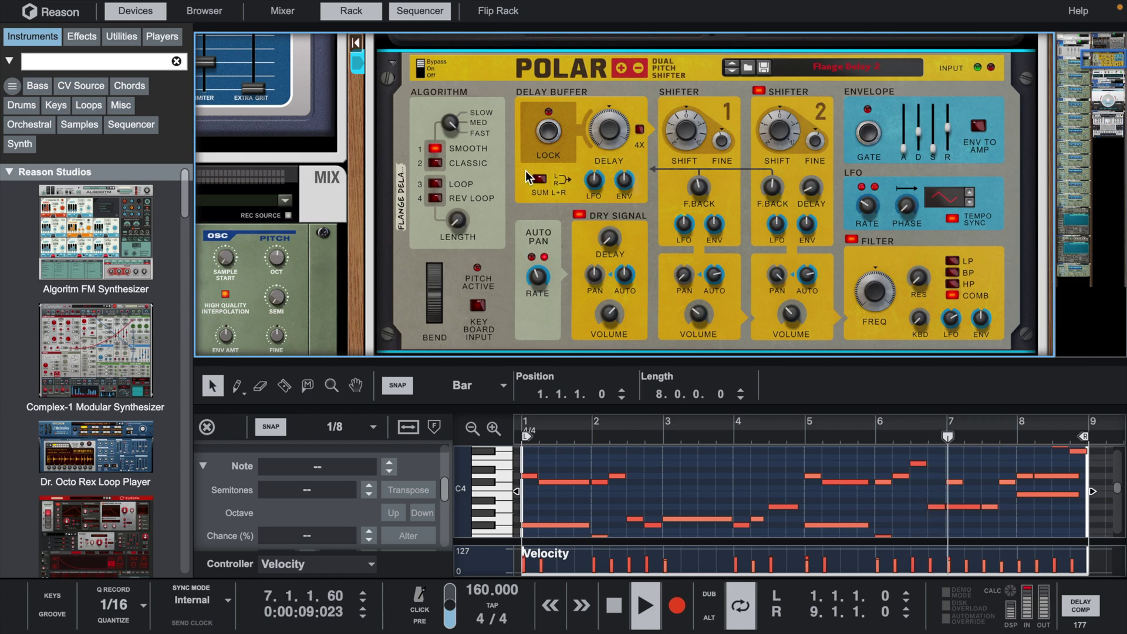
- Toggle the Polar pitch shifter's bypass switch and fold the Polar and Ripley effects
{"action": "left_click", "coordinate": [423, 68]}
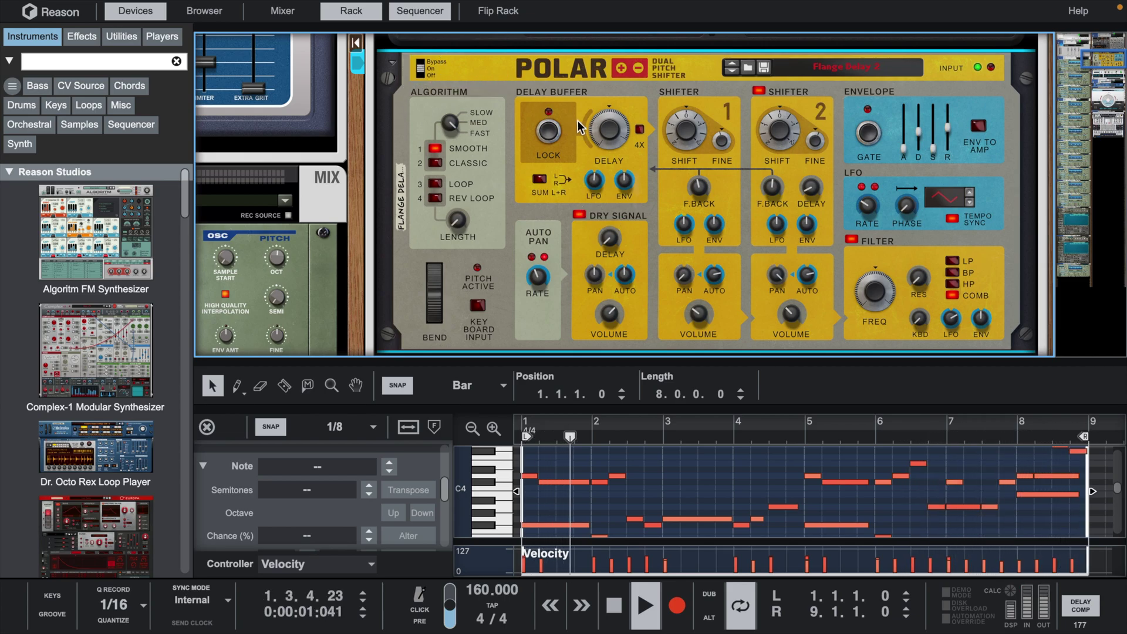
{"action": "left_click", "coordinate": [394, 62]}
{"action": "scroll", "coordinate": [393, 62], "scroll_direction": "up", "scroll_amount": 10}
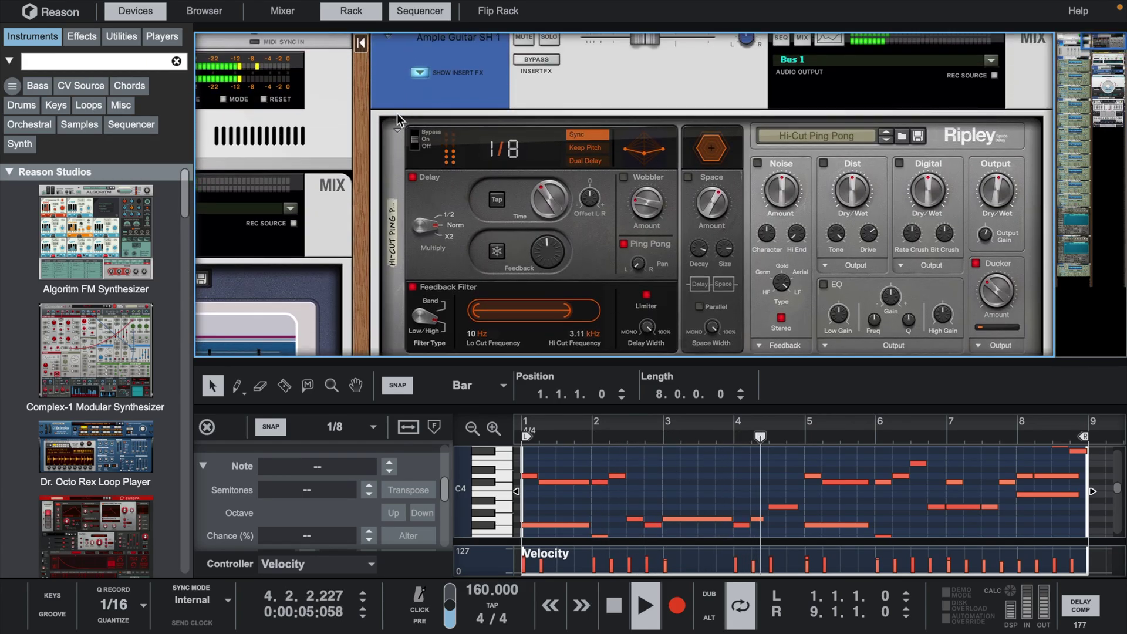
{"action": "left_click", "coordinate": [398, 133]}
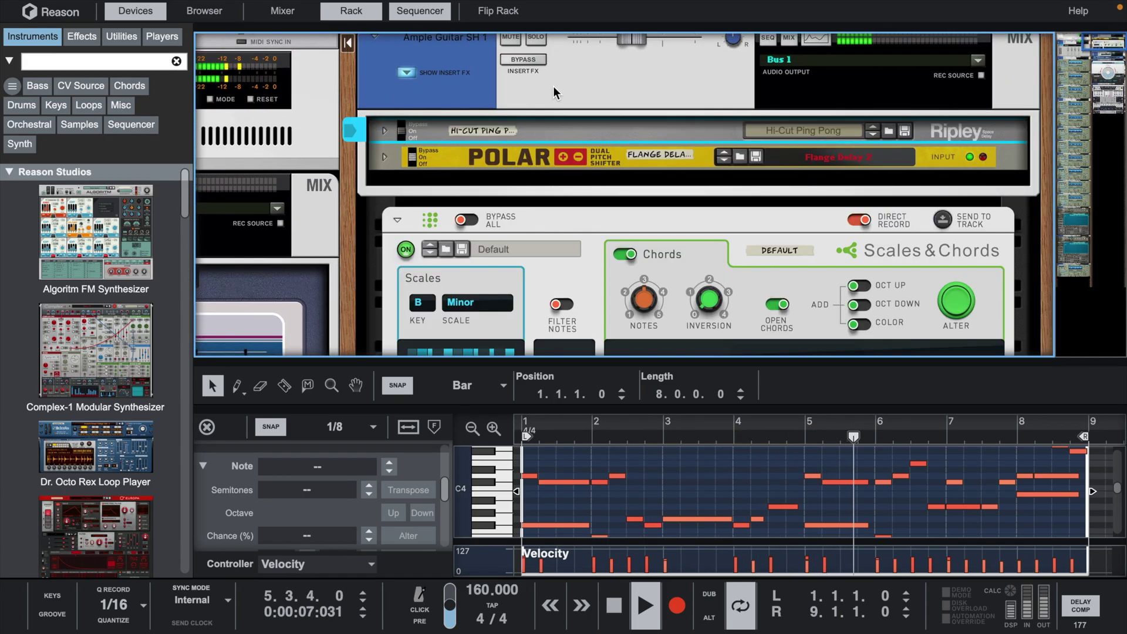
- Turn on the EQ for the Ample Guitar SH 1 channel in the Spectrum EQ and enlarge the sequencer area
{"action": "left_click", "coordinate": [823, 46]}
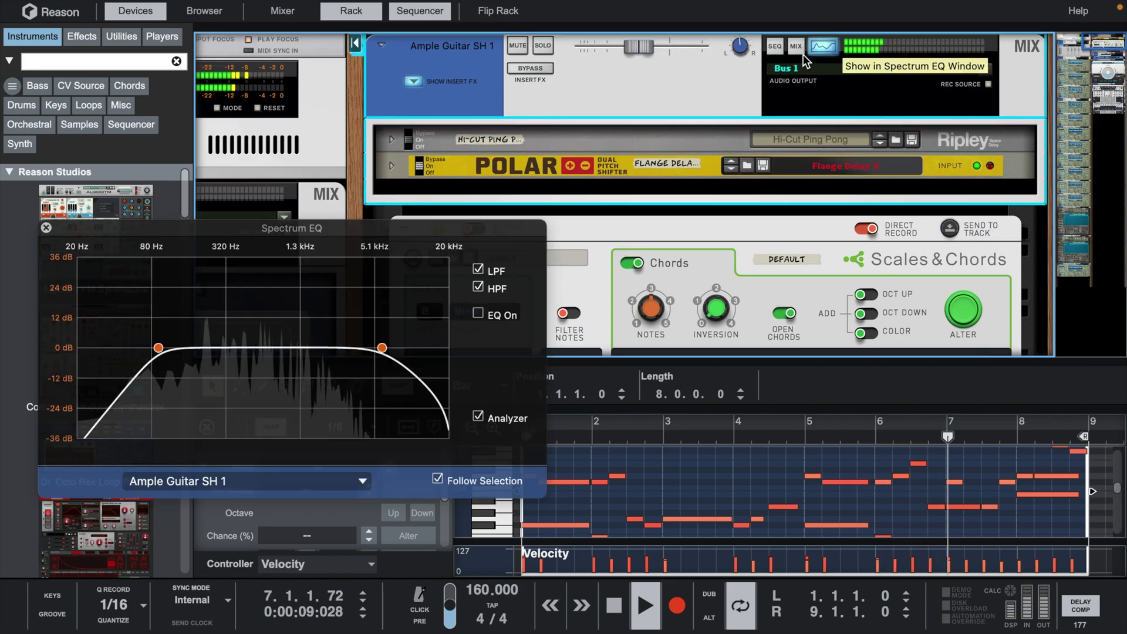
{"action": "left_click", "coordinate": [477, 316]}
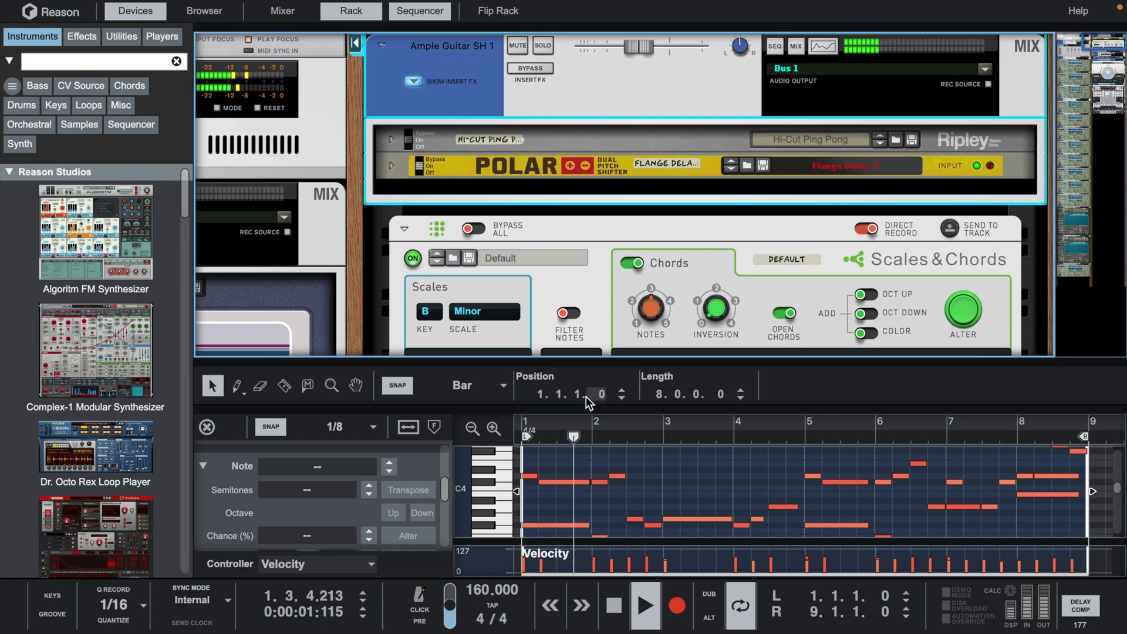
{"action": "left_click_drag", "start_coordinate": [618, 366], "coordinate": [618, 252]}
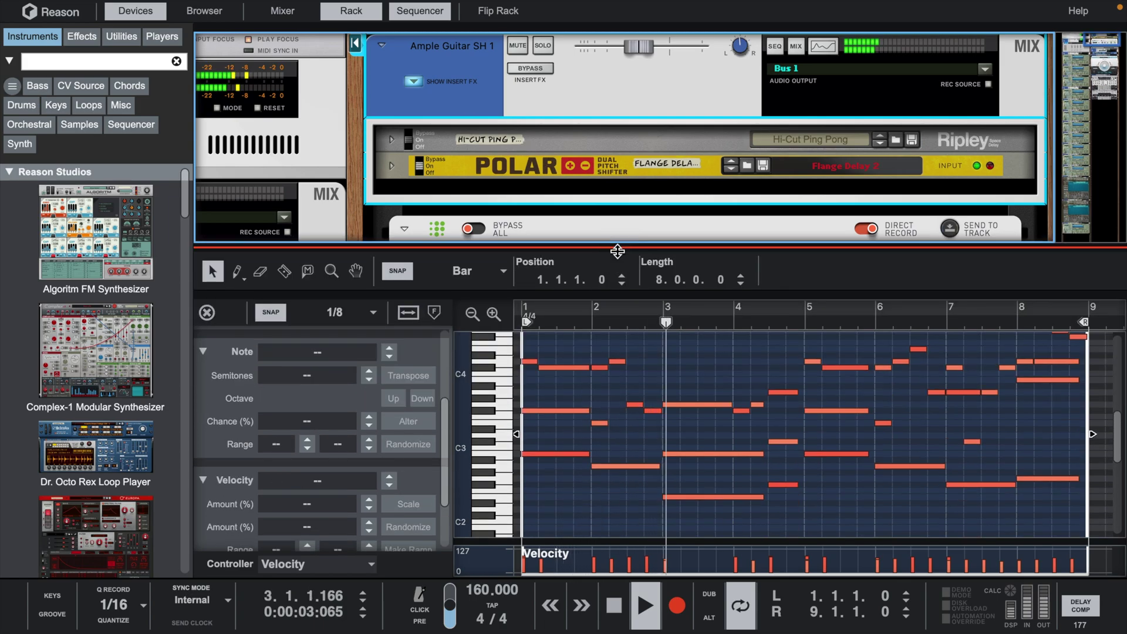
{"action": "scroll", "coordinate": [866, 463], "scroll_direction": "up", "scroll_amount": 2}
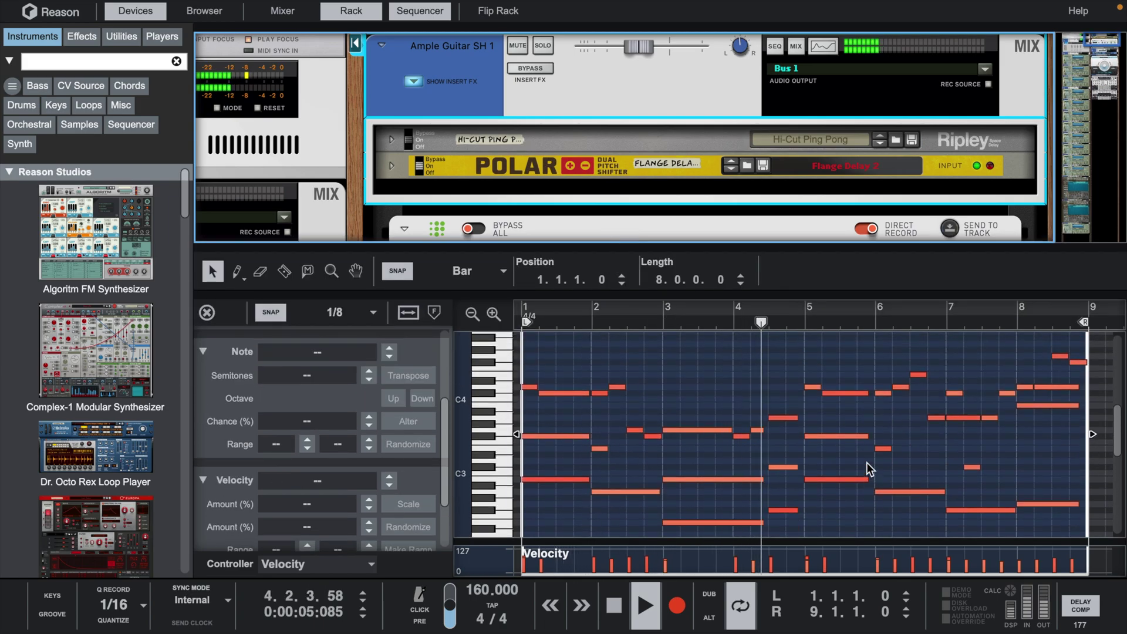
- Check the guitar channel's EQ curve in the Spectrum EQ, close it and stop playback
{"action": "left_click", "coordinate": [826, 49]}
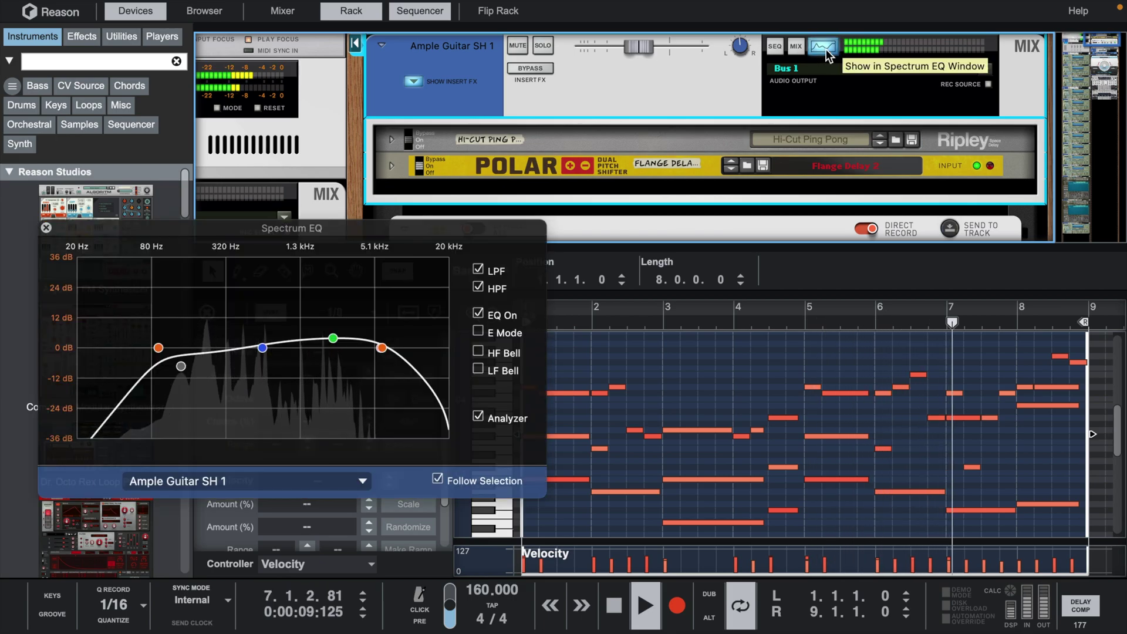
{"action": "left_click", "coordinate": [826, 49]}
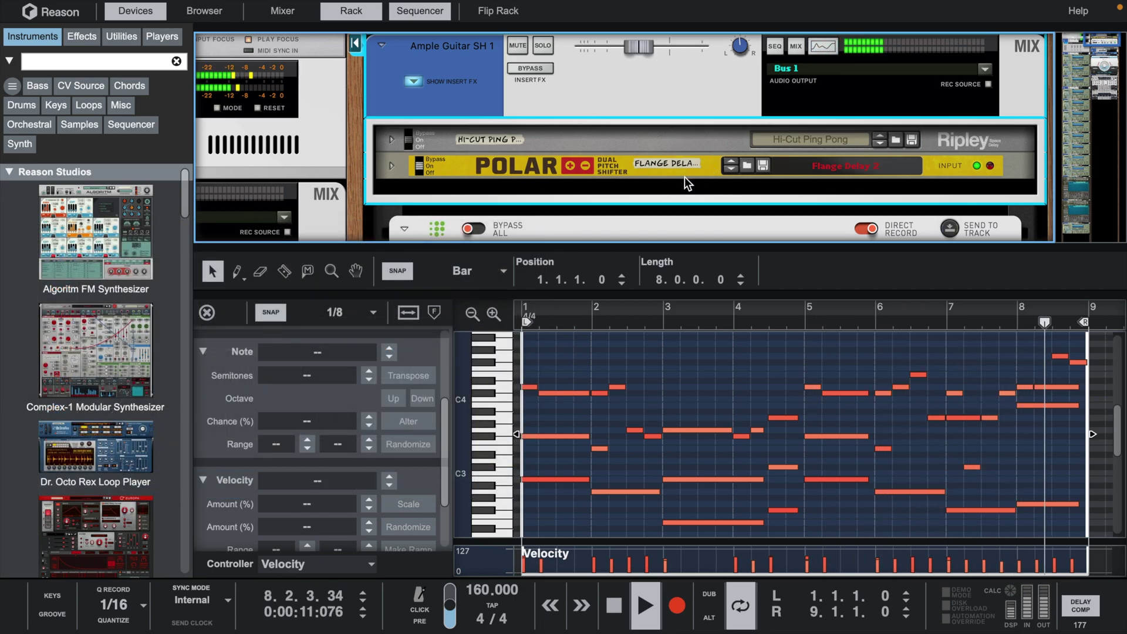
{"action": "key", "text": "space"}
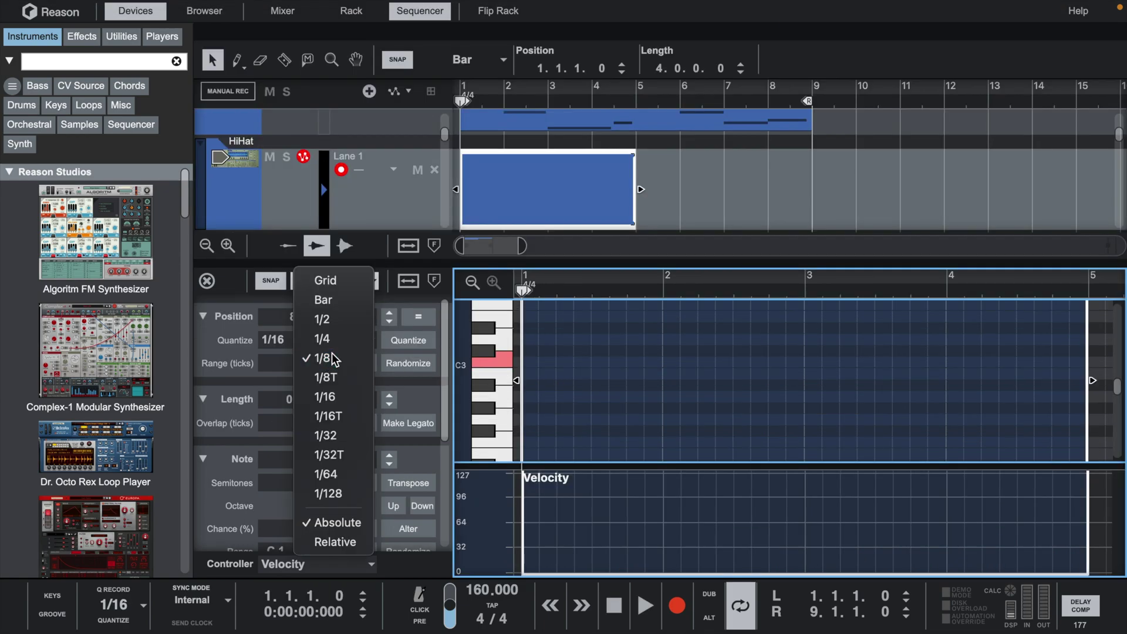
- Set the note snap to 1/8 and fill the four-bar HiHat clip with consecutive C3 notes
{"action": "left_click", "coordinate": [333, 356]}
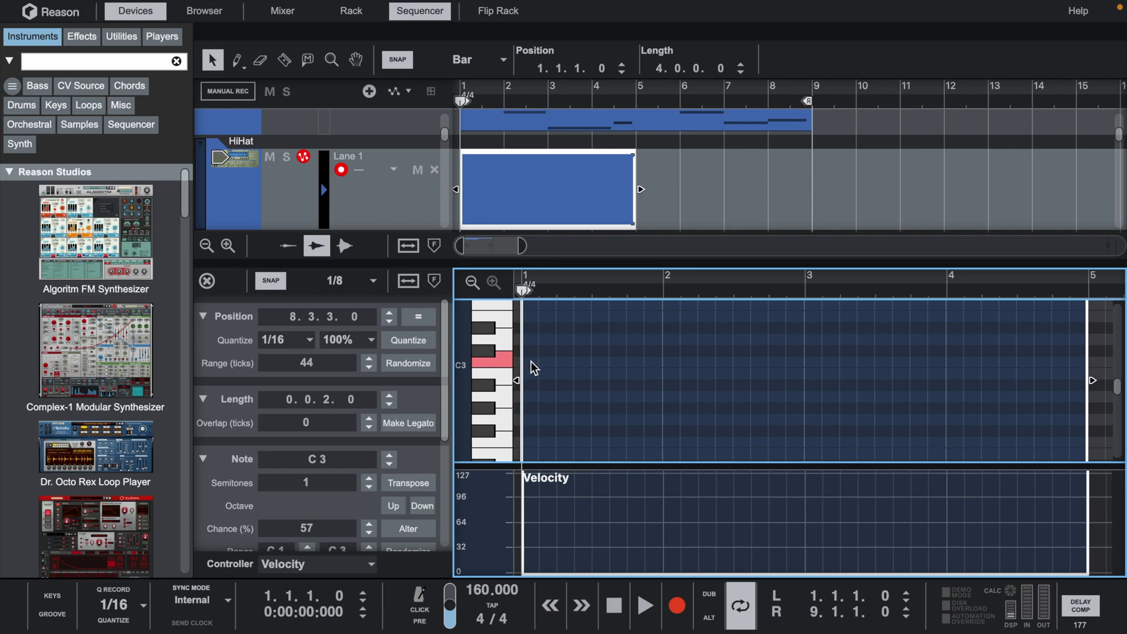
{"action": "key", "text": "w"}
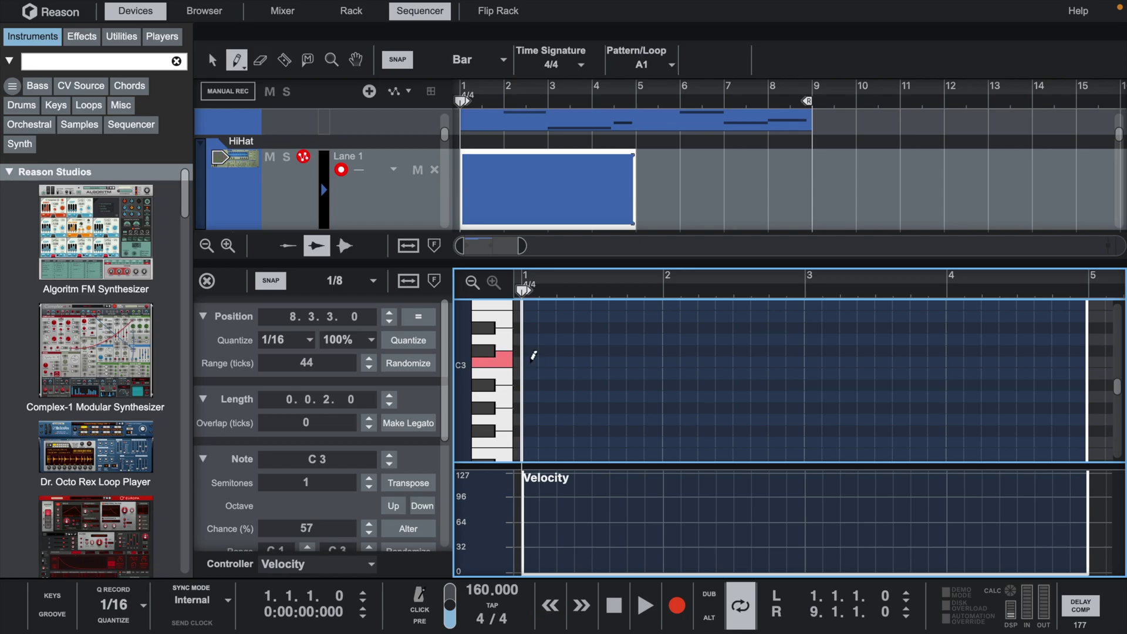
{"action": "left_click_drag", "start_coordinate": [533, 355], "coordinate": [893, 404]}
{"action": "left_click_drag", "start_coordinate": [959, 413], "coordinate": [1085, 416]}
- Erase individual C3 hi-hat notes in bar 1 and around the start of bar 2 to leave rhythmic gaps
{"action": "key", "text": "q"}
{"action": "key", "text": "ctrl+a"}
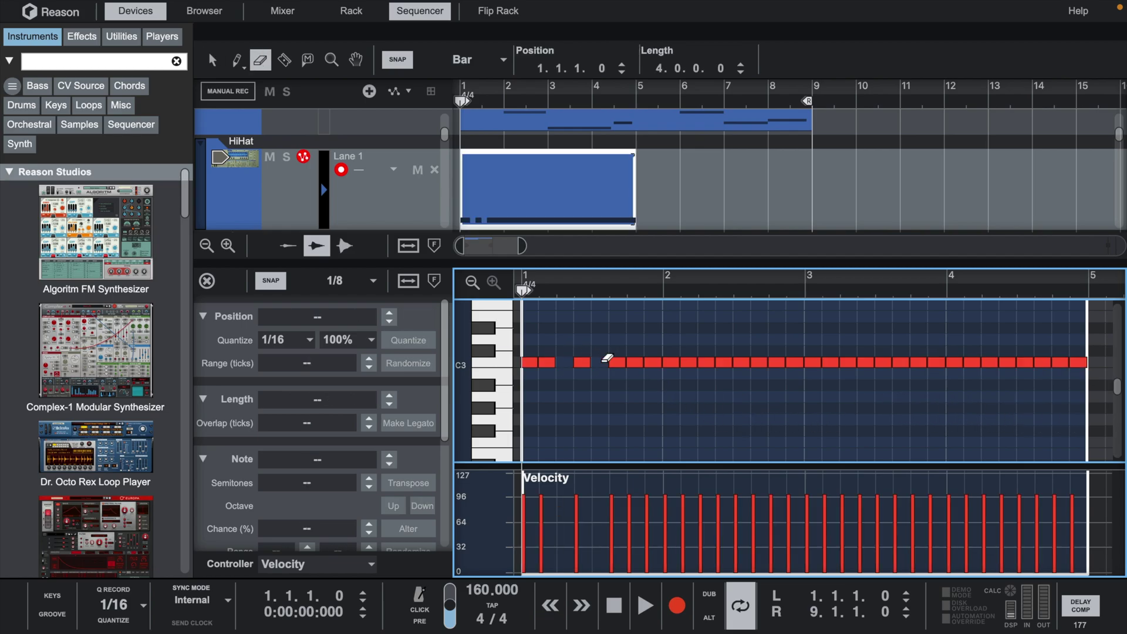
{"action": "left_click", "coordinate": [721, 361]}
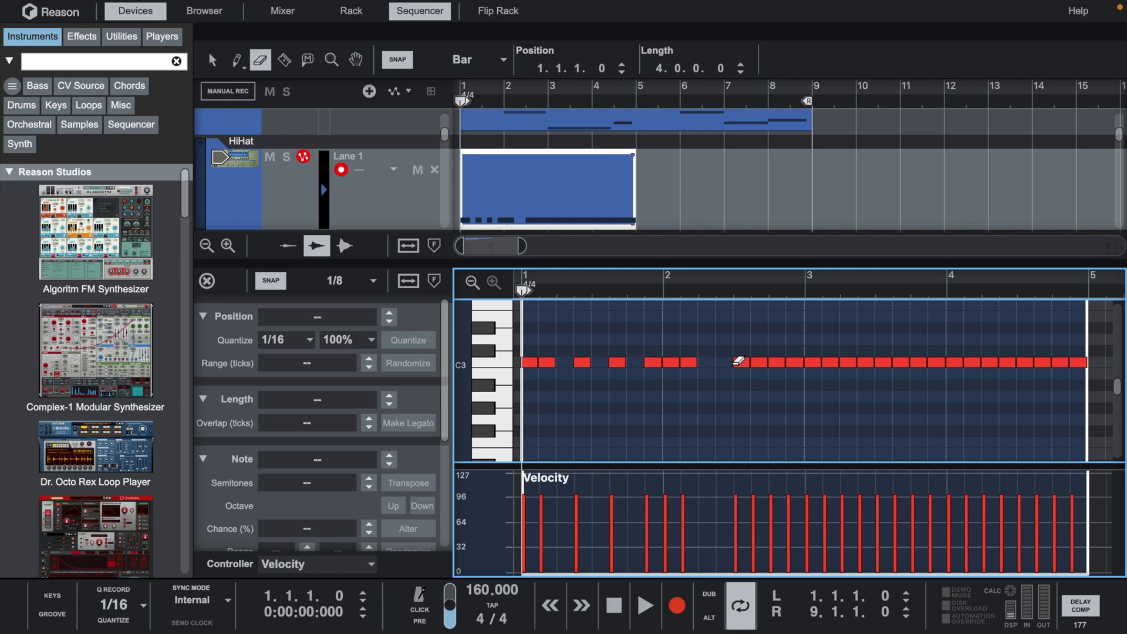
{"action": "key", "text": "q"}
- Play the hi-hat pattern, set the note snap to 1/32 and fill the gap in bar 2 with C3 notes
{"action": "key", "text": "space"}
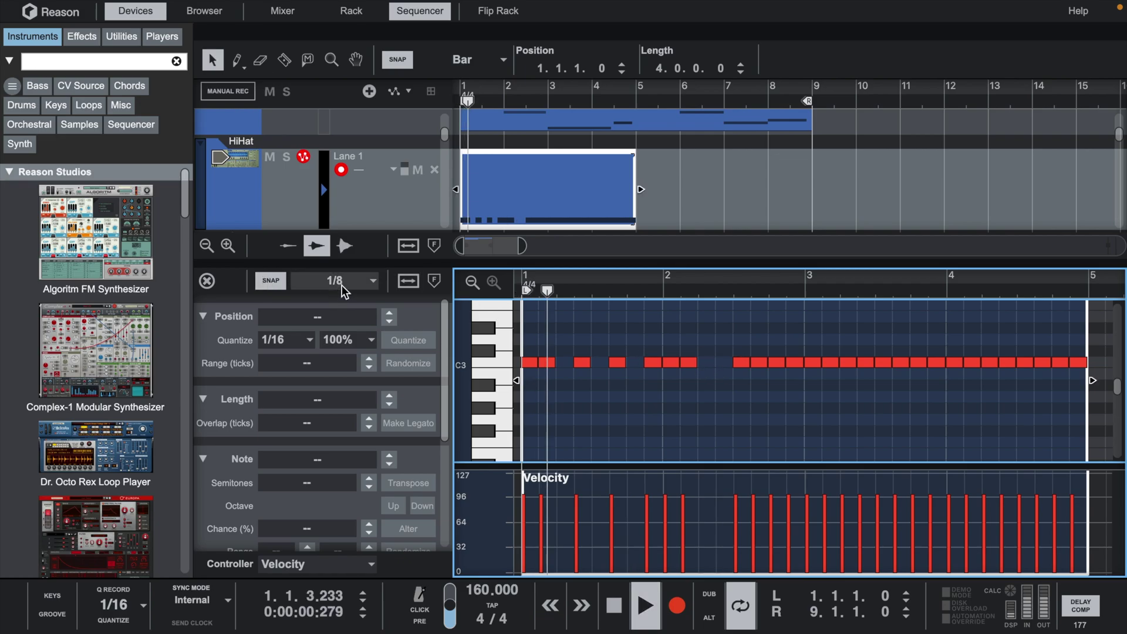
{"action": "left_click", "coordinate": [341, 285]}
{"action": "left_click", "coordinate": [340, 438]}
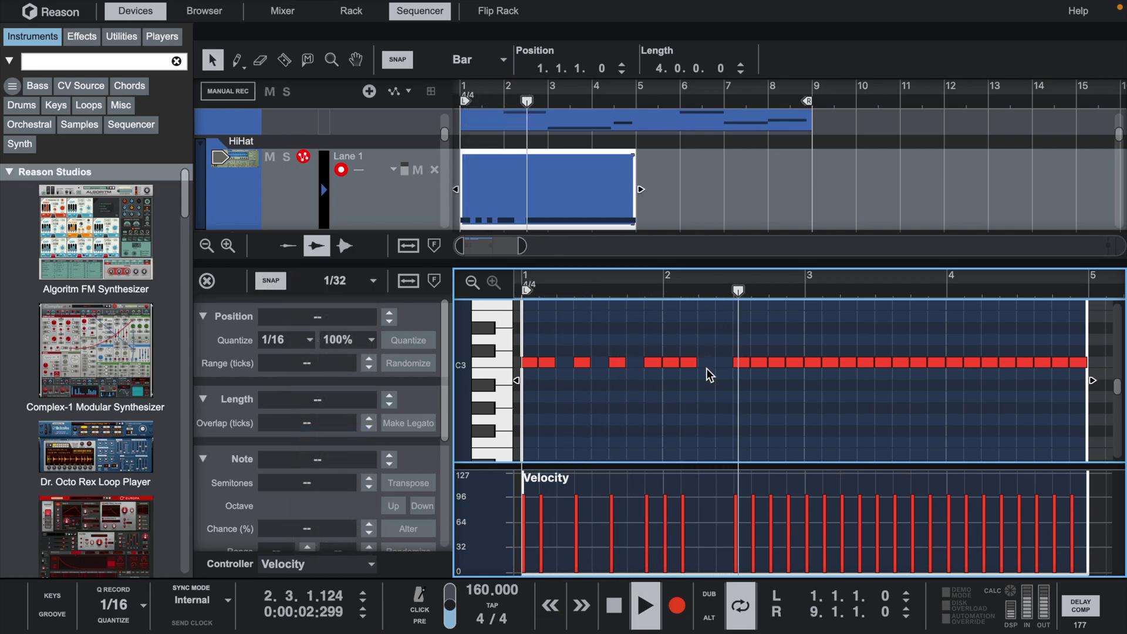
{"action": "key", "text": "space"}
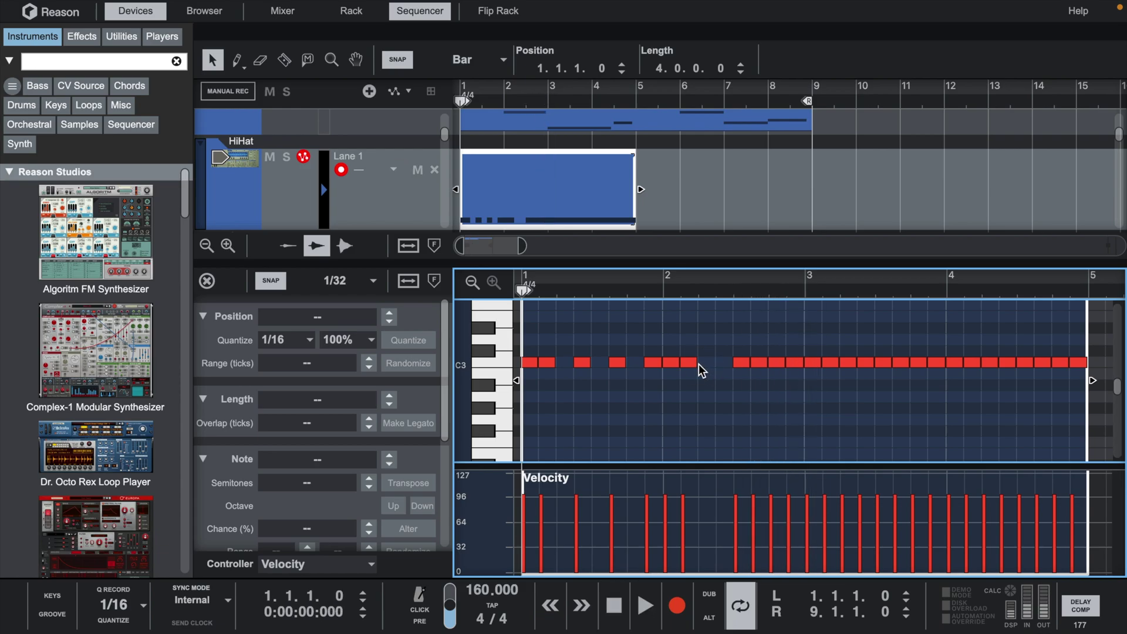
{"action": "left_click", "coordinate": [701, 363]}
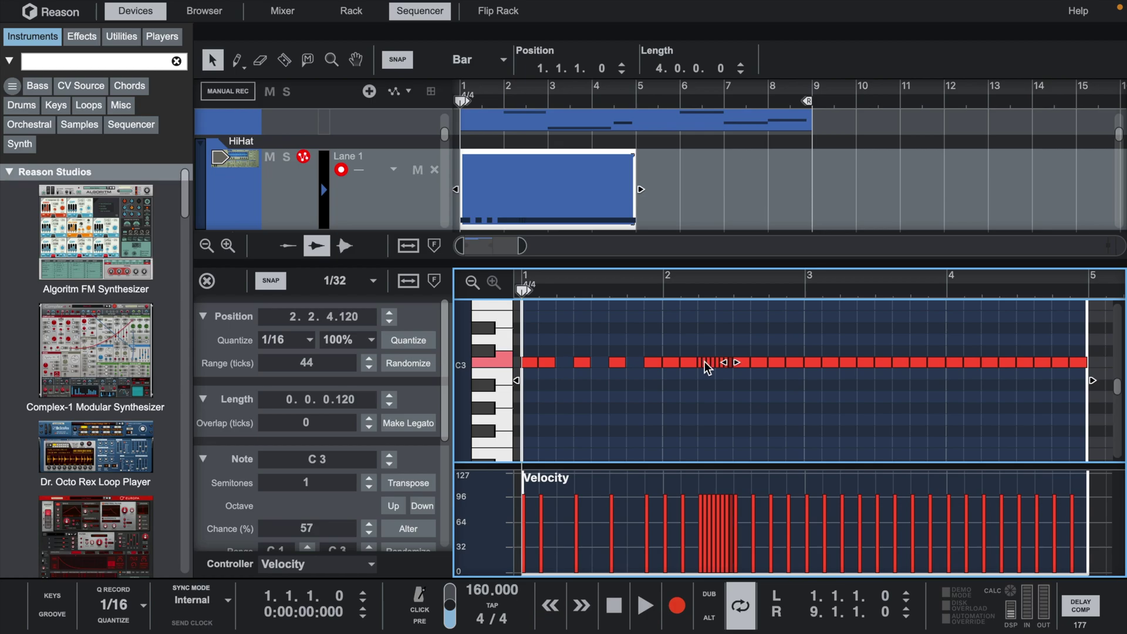
- Select the 1/32 hi-hat roll in bar 2 and make a velocity ramp from 26 to 100
{"action": "left_click", "coordinate": [710, 395]}
{"action": "left_click_drag", "start_coordinate": [729, 418], "coordinate": [729, 418]}
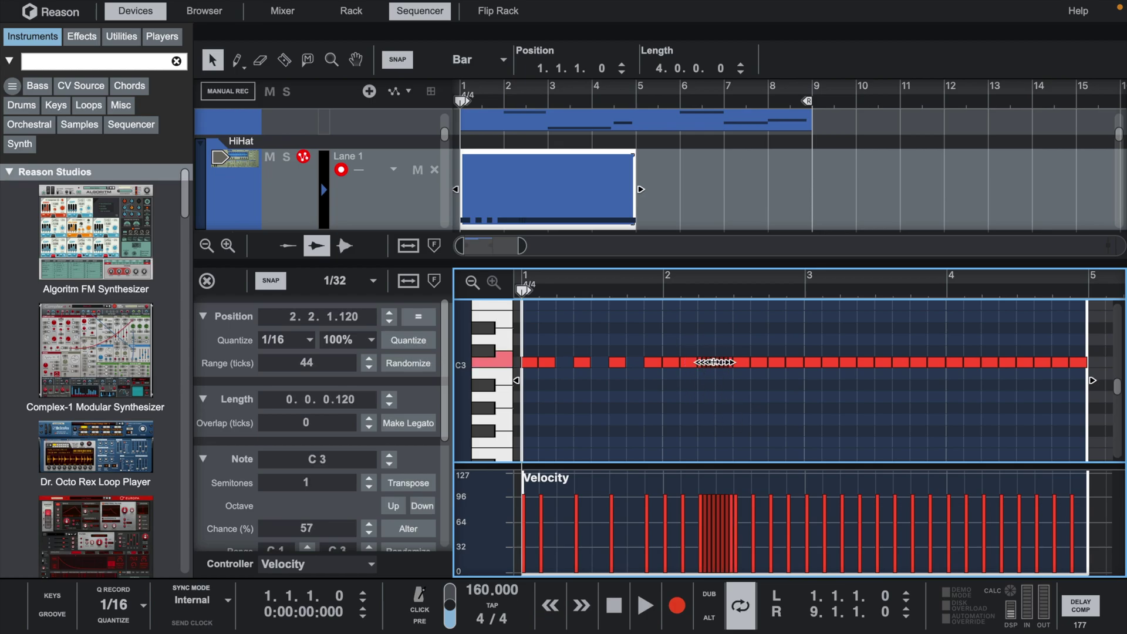
{"action": "left_click", "coordinate": [700, 504]}
{"action": "left_click_drag", "start_coordinate": [745, 554], "coordinate": [744, 552]}
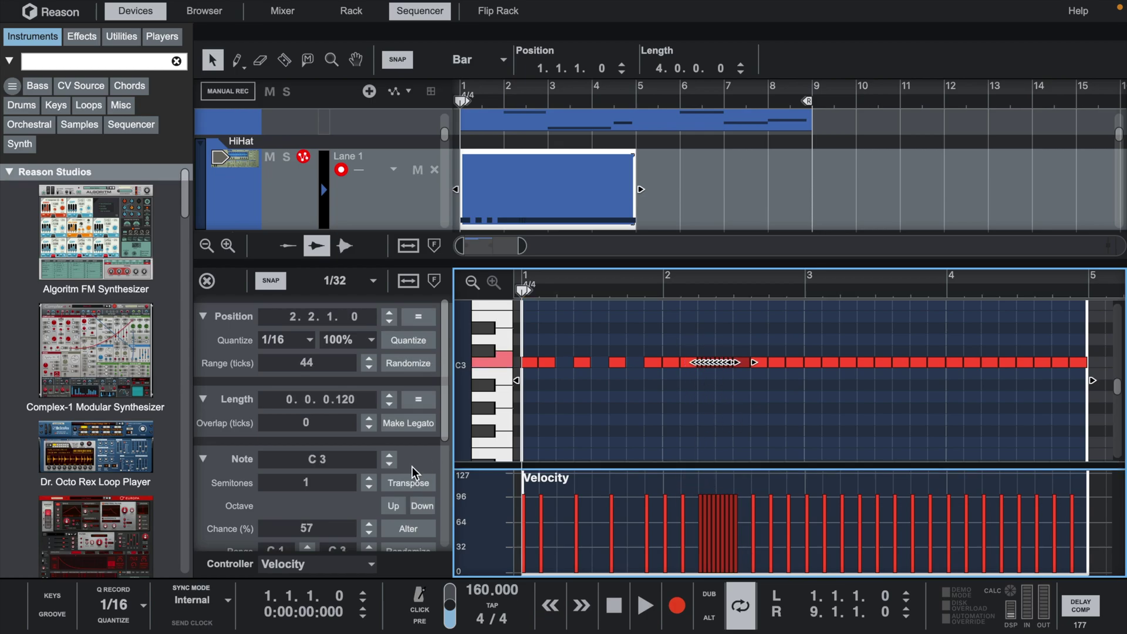
{"action": "scroll", "coordinate": [415, 470], "scroll_direction": "down", "scroll_amount": 6}
{"action": "left_click", "coordinate": [414, 469]}
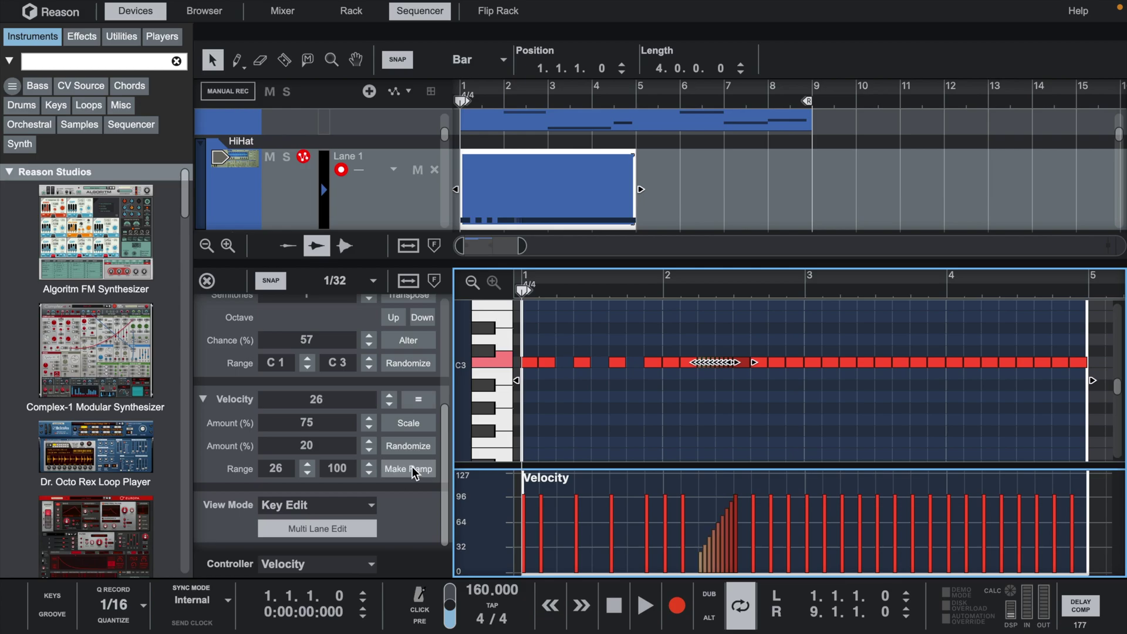
- Erase individual C3 hi-hat notes in bars 3 and 4 during playback to continue the gapped rhythm
{"action": "key", "text": "space"}
{"action": "key", "text": "e"}
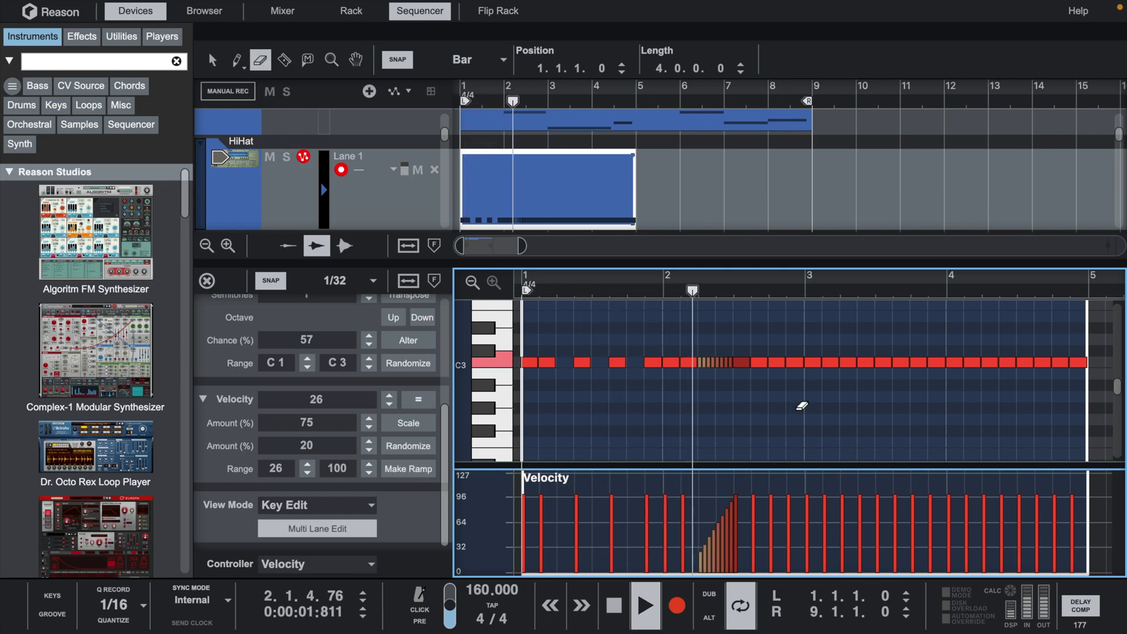
{"action": "left_click", "coordinate": [847, 363]}
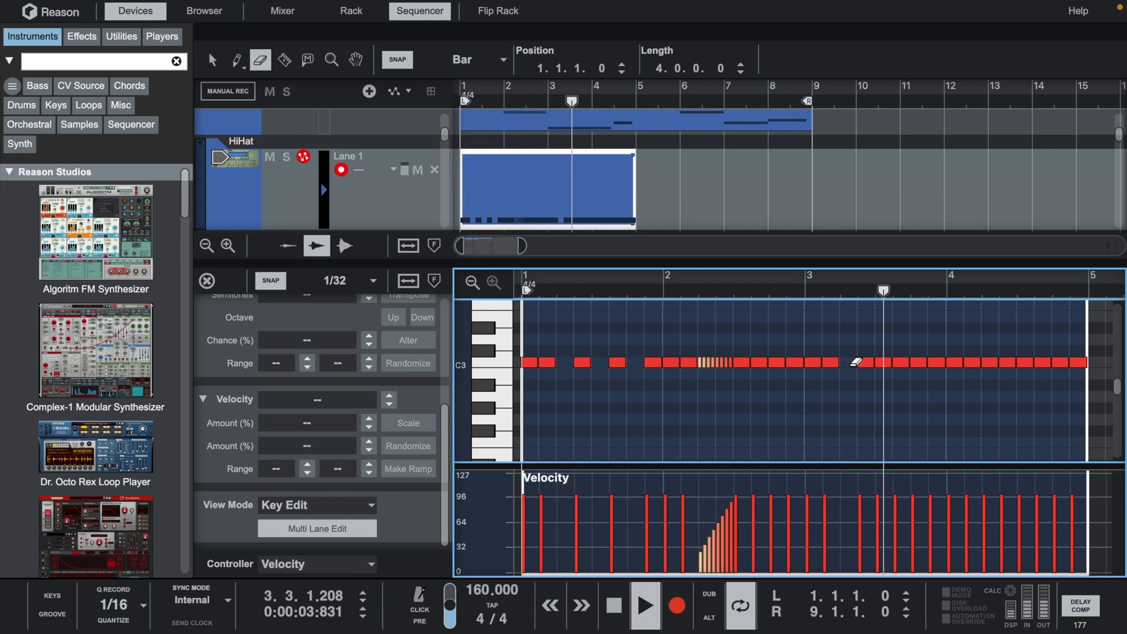
{"action": "left_click", "coordinate": [877, 362]}
{"action": "left_click", "coordinate": [913, 362]}
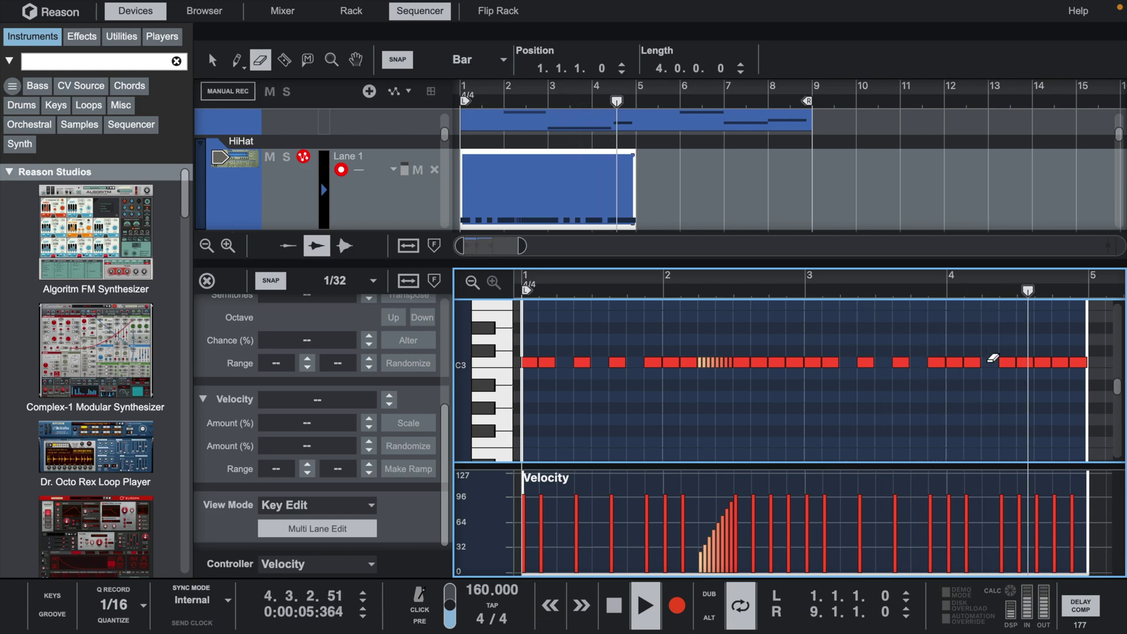
{"action": "key", "text": "space"}
- Transpose the last three hi-hat notes of bar 4 down to G2 and play back the pattern
{"action": "key", "text": "q"}
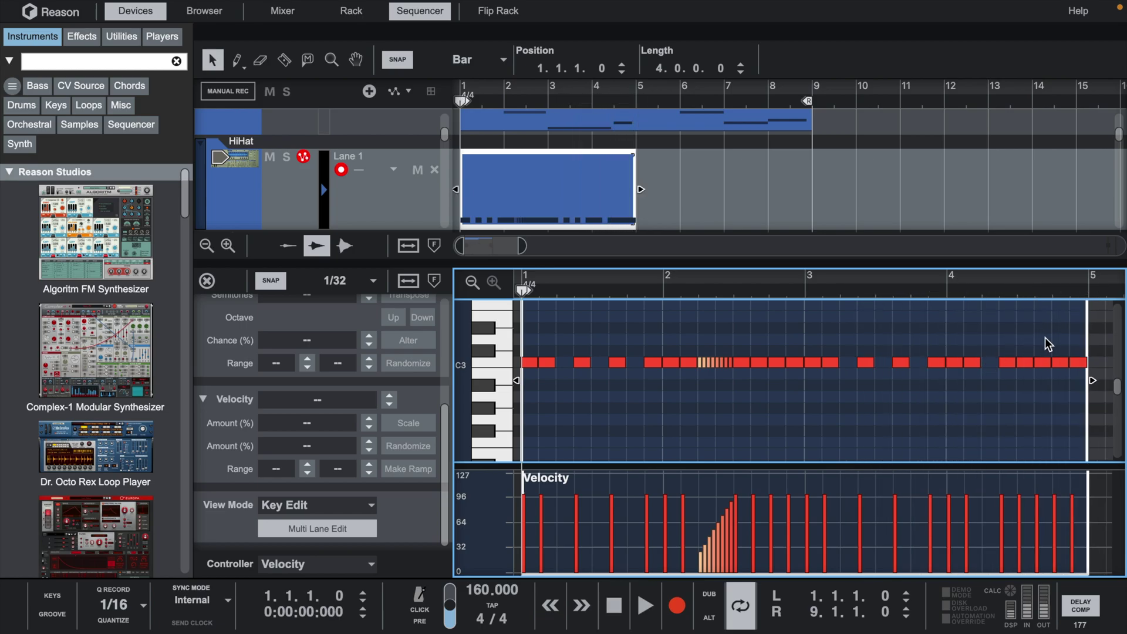
{"action": "left_click_drag", "start_coordinate": [1050, 371], "coordinate": [1079, 416]}
{"action": "scroll", "coordinate": [396, 364], "scroll_direction": "up", "scroll_amount": 4}
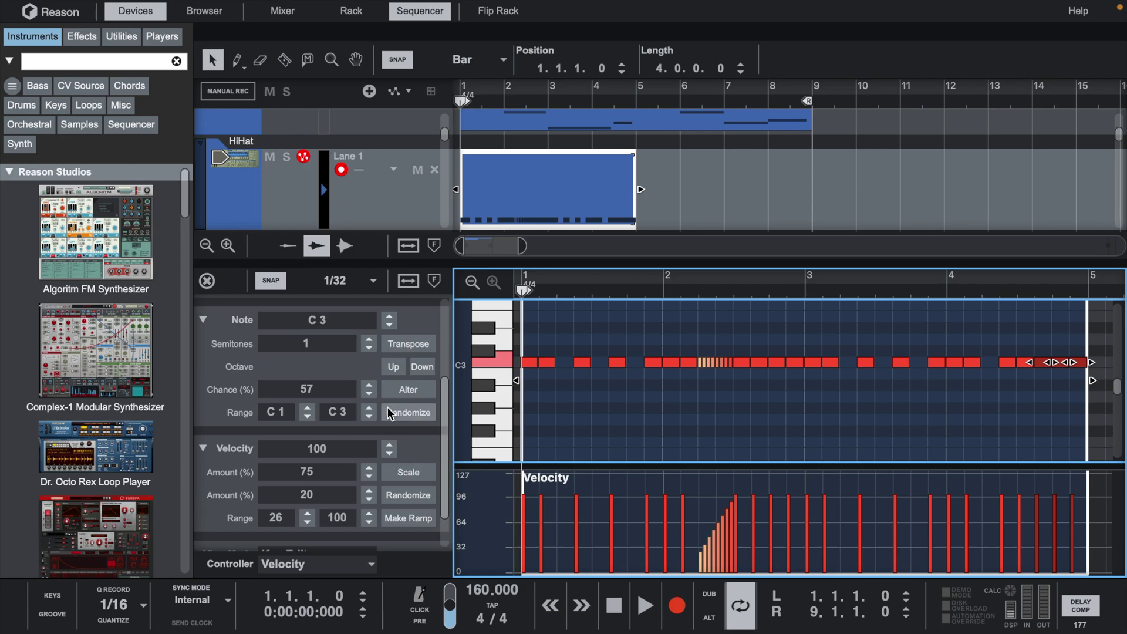
{"action": "left_click", "coordinate": [390, 464]}
{"action": "left_click", "coordinate": [390, 464]}
{"action": "left_click", "coordinate": [389, 463]}
{"action": "left_click", "coordinate": [390, 464]}
{"action": "left_click", "coordinate": [390, 464]}
{"action": "key", "text": "space"}
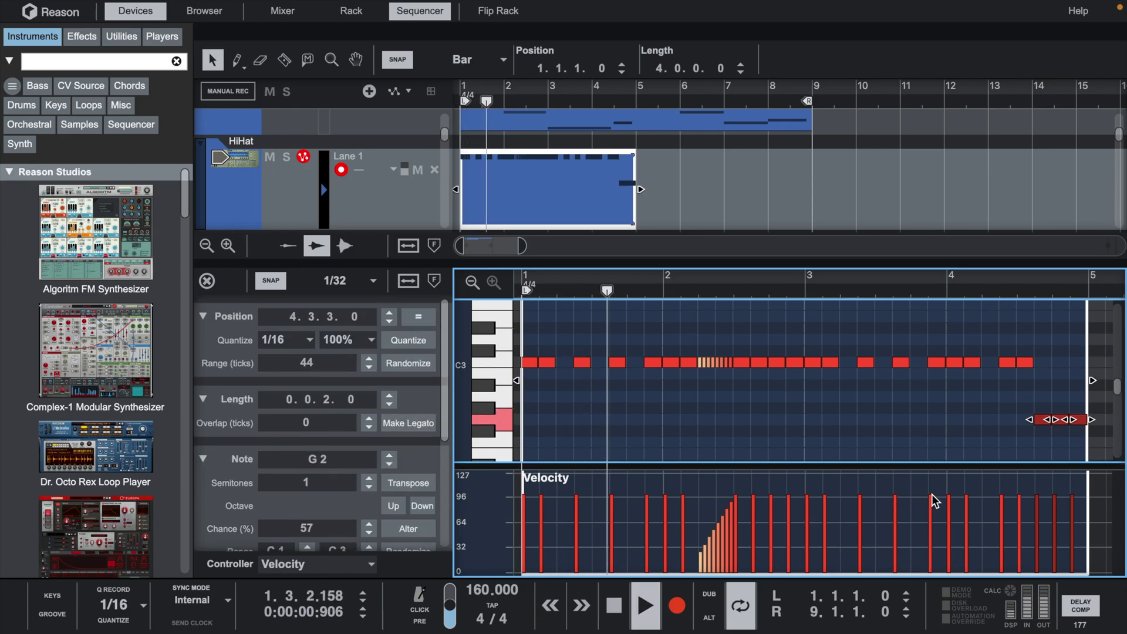
{"action": "left_click", "coordinate": [1001, 408]}
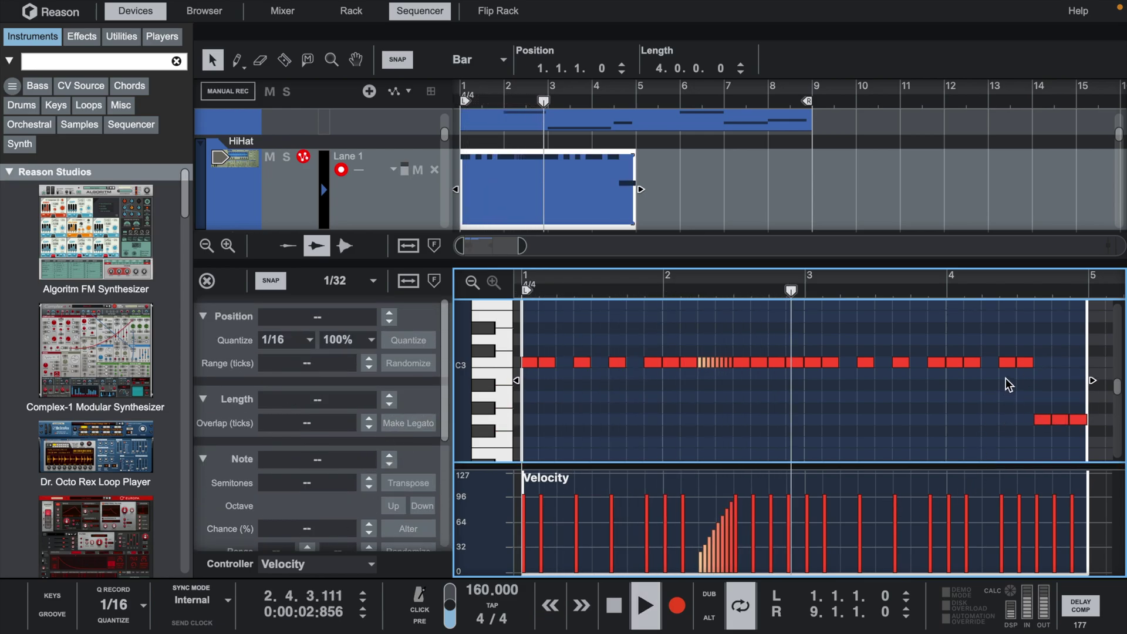
- Set the note snap to 1/16 and fill the C3 hi-hat gap at the second beat of bar 4
{"action": "left_click", "coordinate": [343, 275]}
{"action": "left_click", "coordinate": [327, 395]}
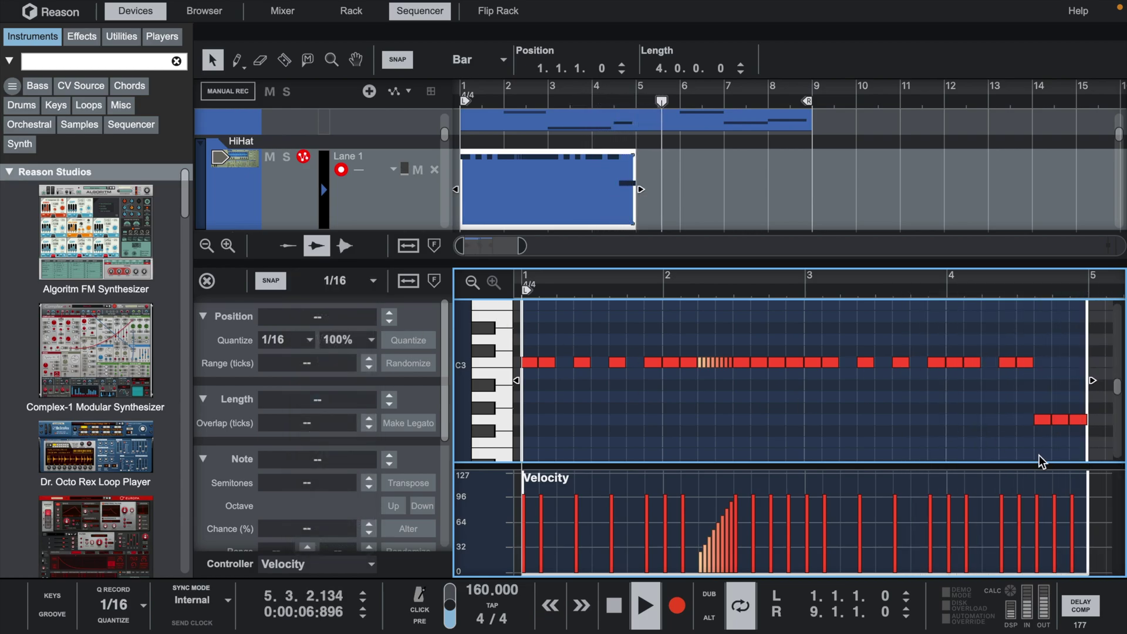
{"action": "left_click", "coordinate": [987, 363]}
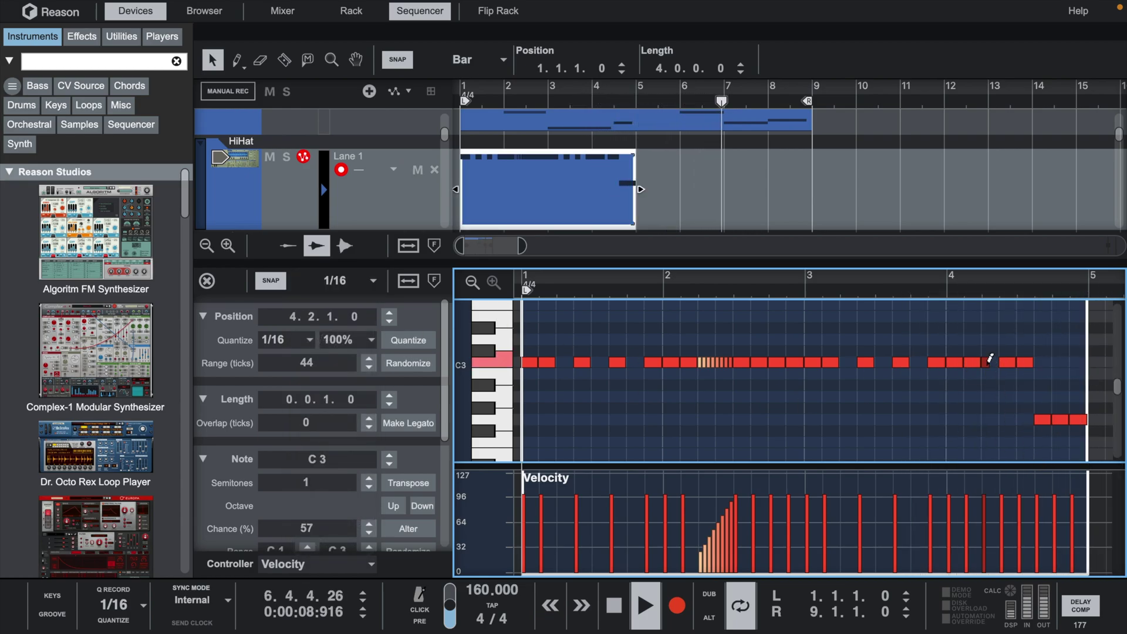
- Replay the hi-hat pattern from the start and duplicate its four-bar clip to bar 5
{"action": "key", "text": "space"}
{"action": "left_click", "coordinate": [892, 402]}
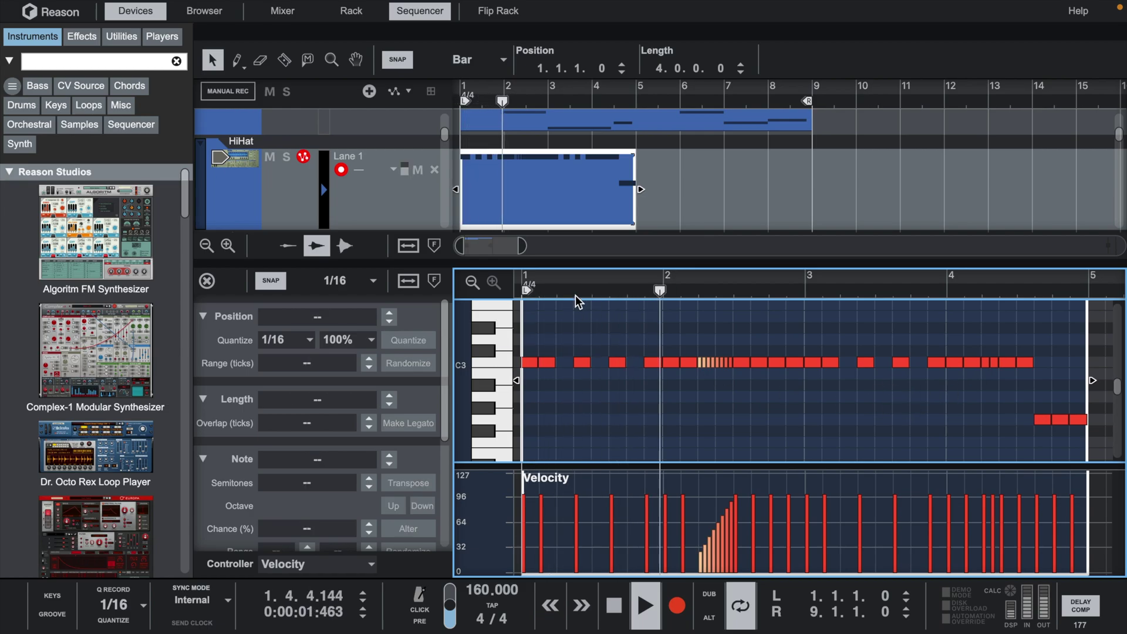
{"action": "key", "text": "ctrl+d"}
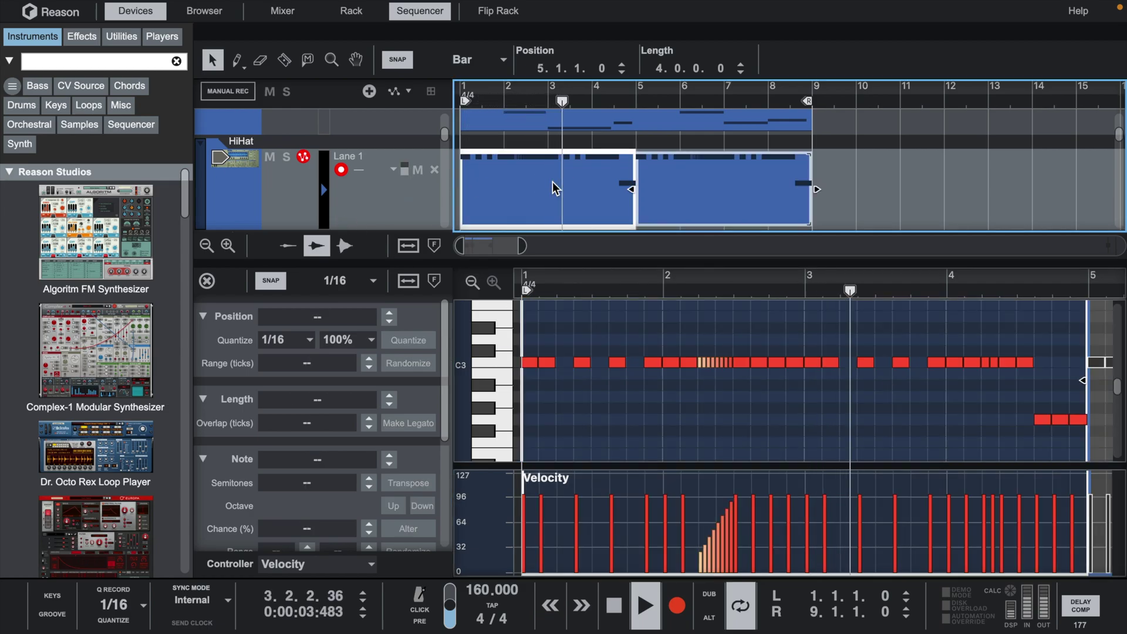
- Create an eight-bar note clip on the Clap track starting at bar 1
{"action": "scroll", "coordinate": [558, 179], "scroll_direction": "down", "scroll_amount": 1}
{"action": "scroll", "coordinate": [561, 179], "scroll_direction": "down", "scroll_amount": 1}
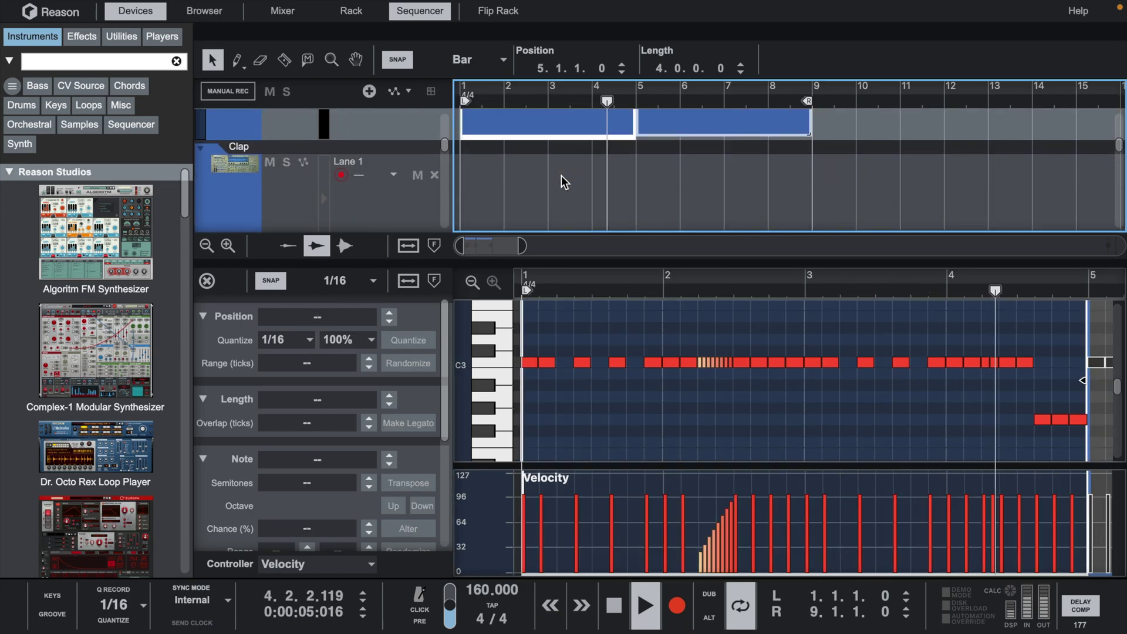
{"action": "double_click", "coordinate": [496, 194]}
{"action": "left_click_drag", "start_coordinate": [511, 187], "coordinate": [787, 206]}
- Audition C3 and draw a 1/16 C3 clap note on beat 3 of each of bars 1 to 4
{"action": "left_click", "coordinate": [506, 450]}
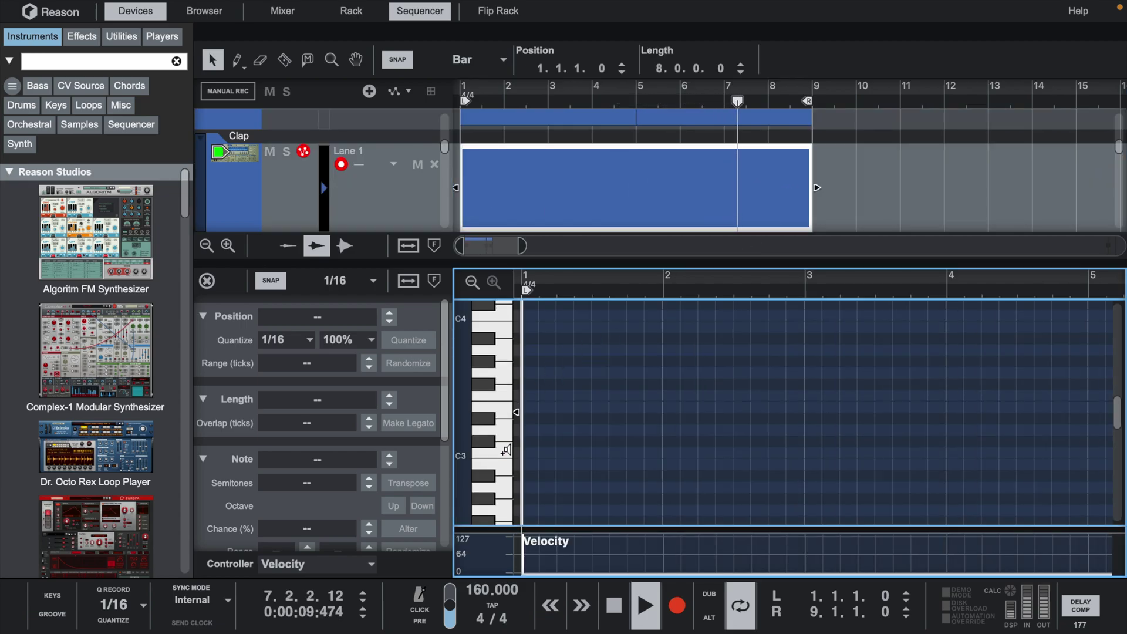
{"action": "key", "text": "w"}
{"action": "left_click", "coordinate": [596, 453]}
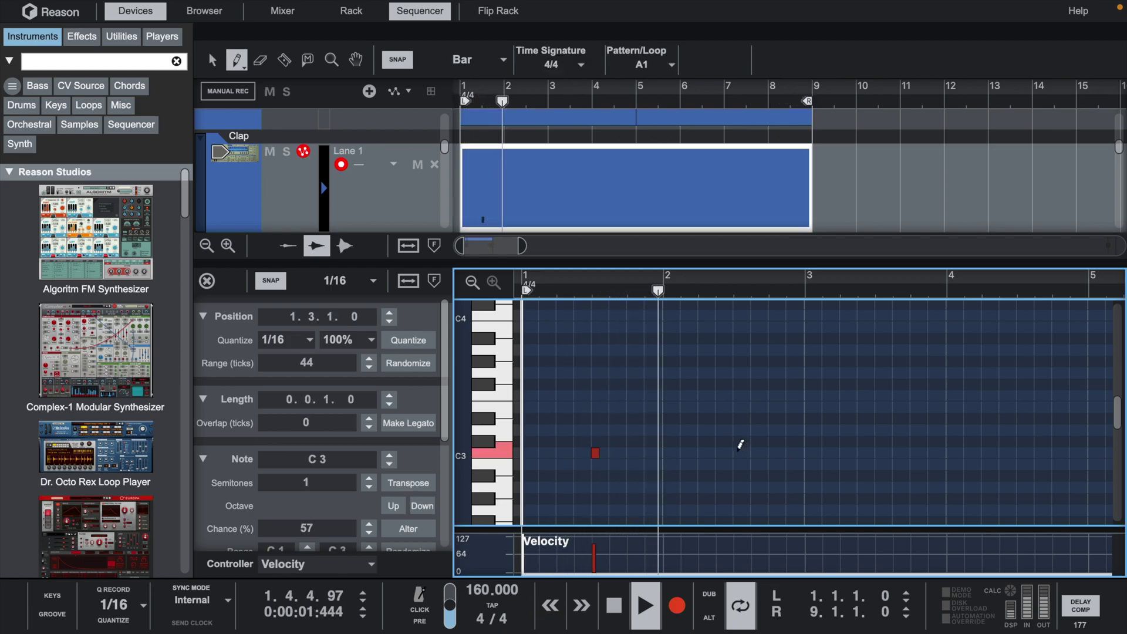
{"action": "left_click", "coordinate": [737, 453]}
{"action": "left_click", "coordinate": [879, 452]}
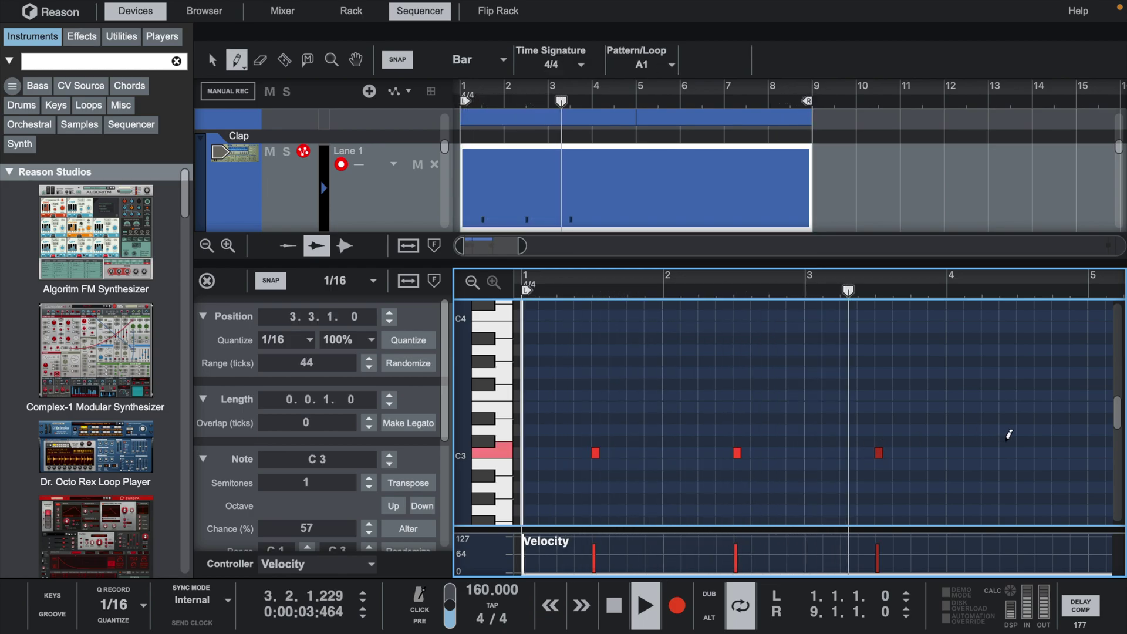
{"action": "left_click", "coordinate": [1020, 452]}
- Shorten the Clap clip to four bars and duplicate it to bar 5
{"action": "key", "text": "q"}
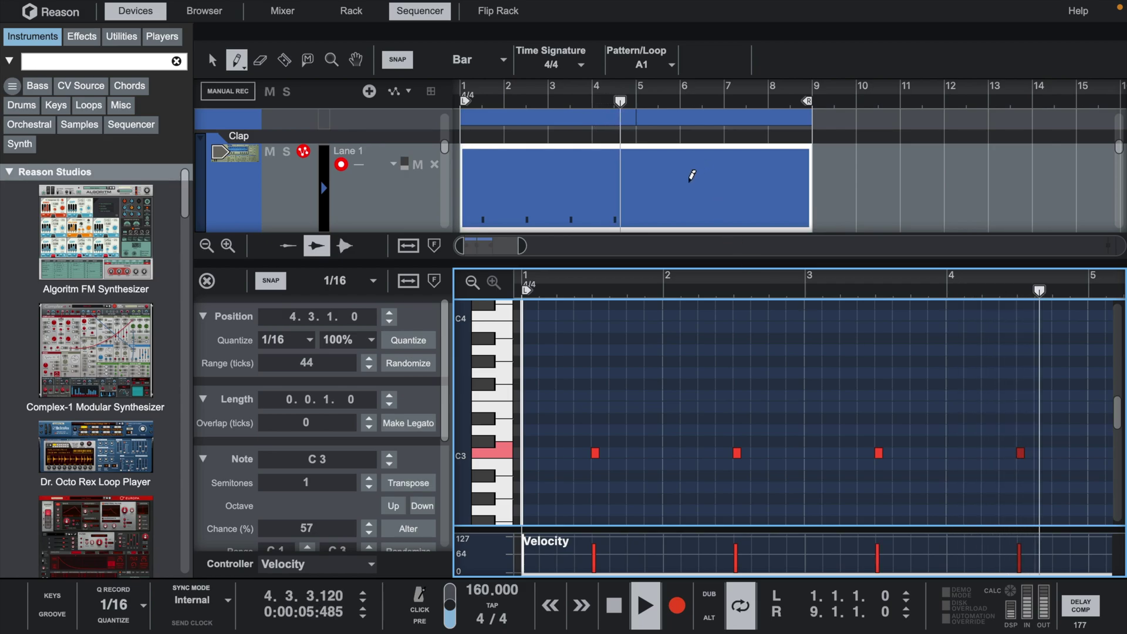
{"action": "left_click", "coordinate": [697, 186]}
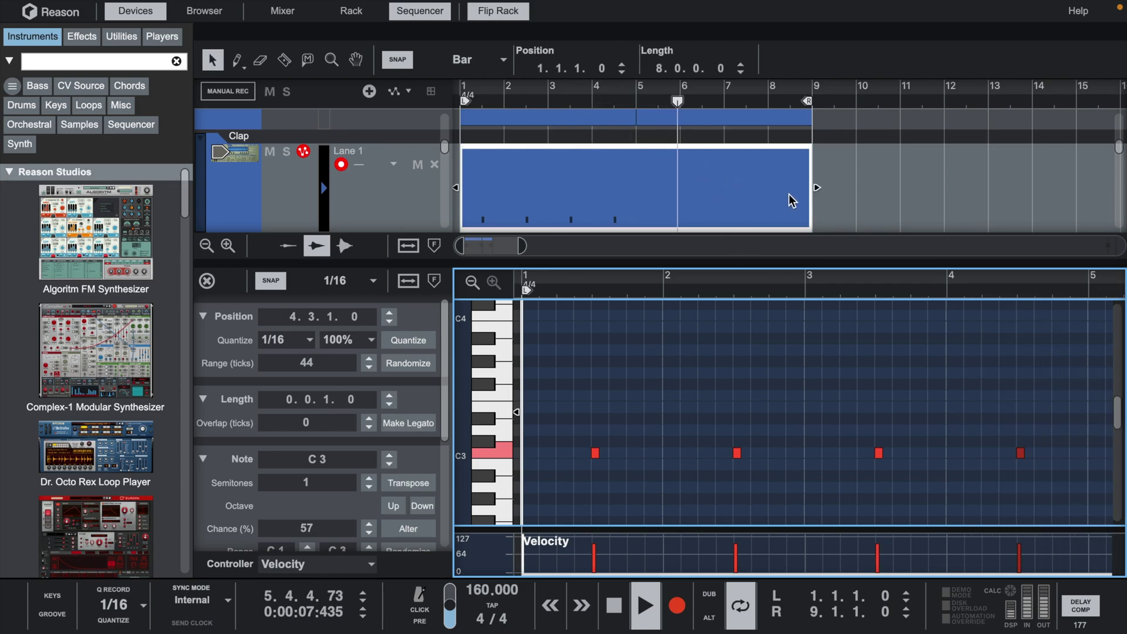
{"action": "left_click_drag", "start_coordinate": [817, 188], "coordinate": [616, 191]}
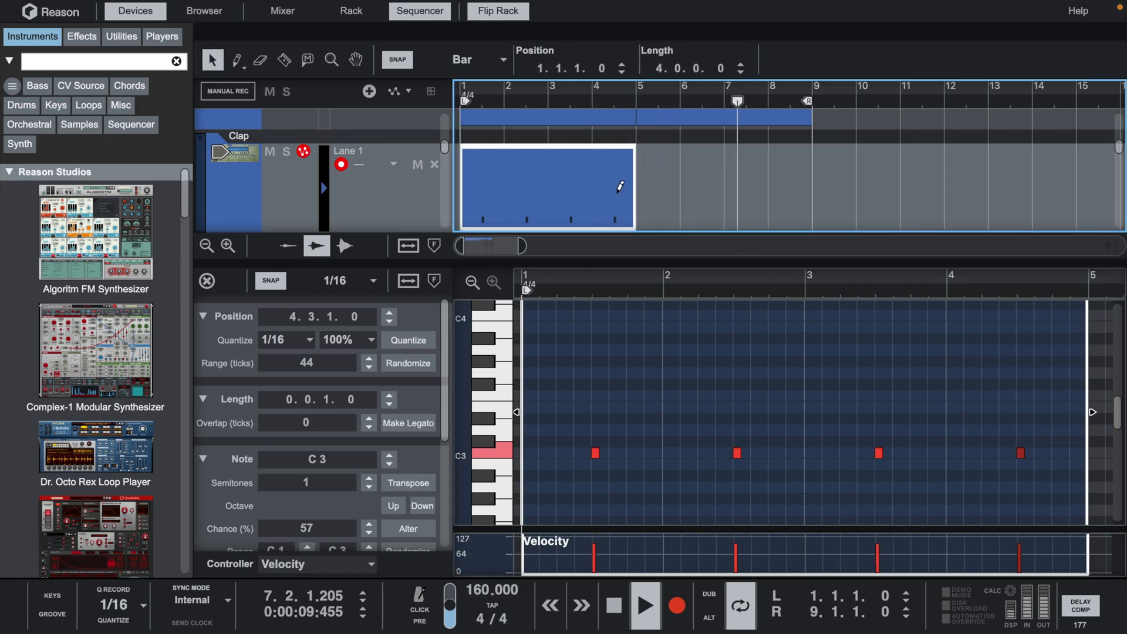
{"action": "key", "text": "ctrl+d"}
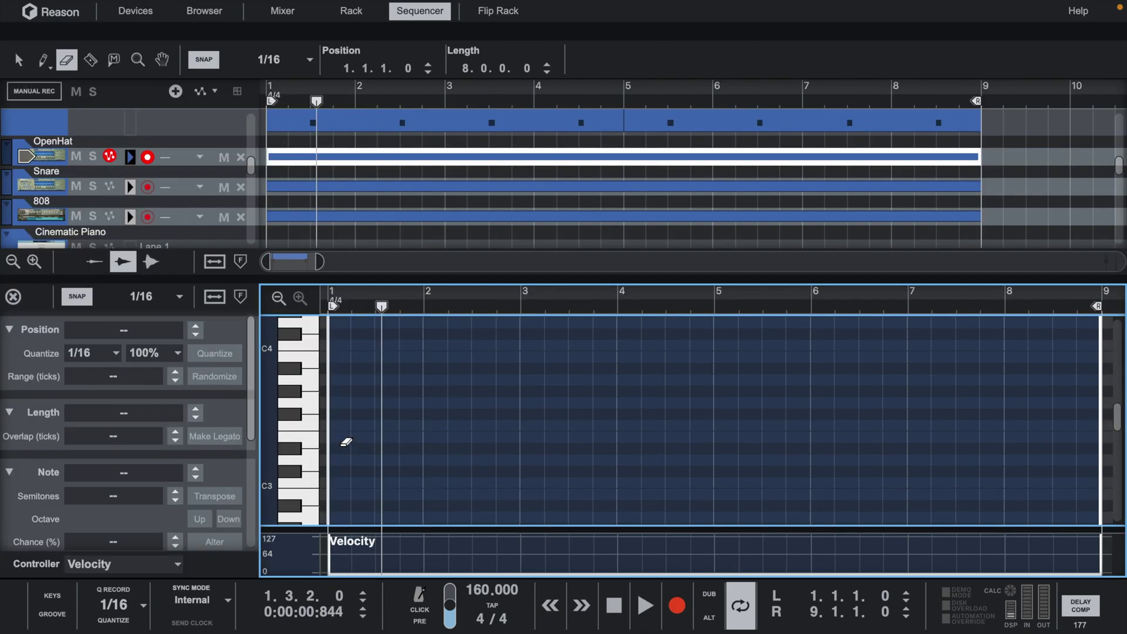
- Draw a 1/16 C3 open-hat note on beat 2 of bars 1, 3, 5 and 7 in the OpenHat clip
{"action": "key", "text": "w"}
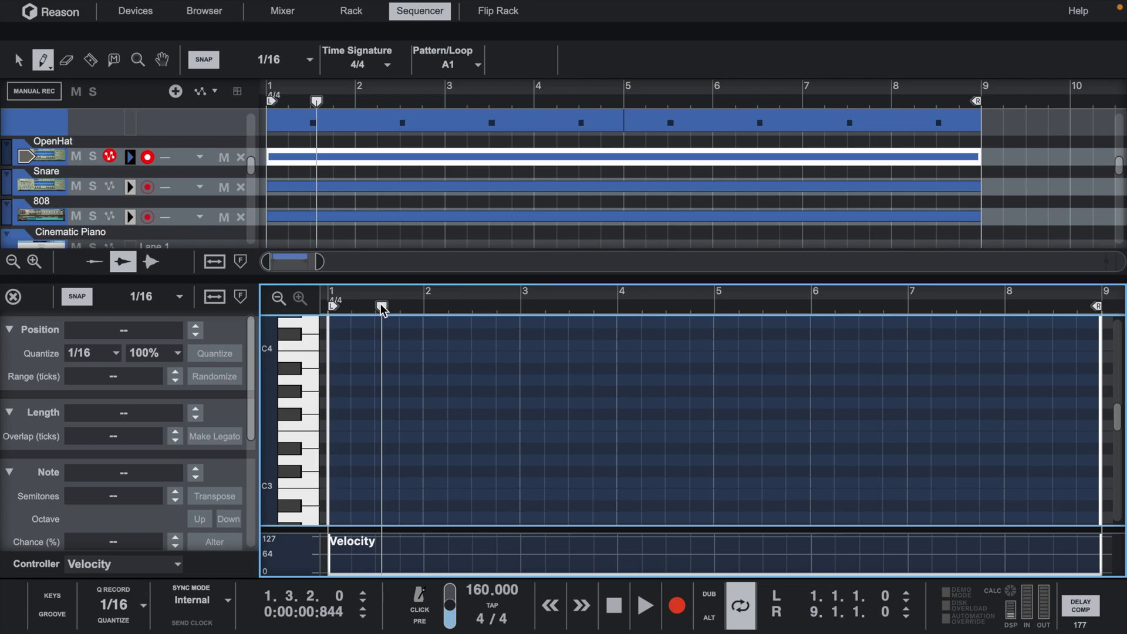
{"action": "left_click_drag", "start_coordinate": [382, 306], "coordinate": [330, 305]}
{"action": "left_click", "coordinate": [353, 482]}
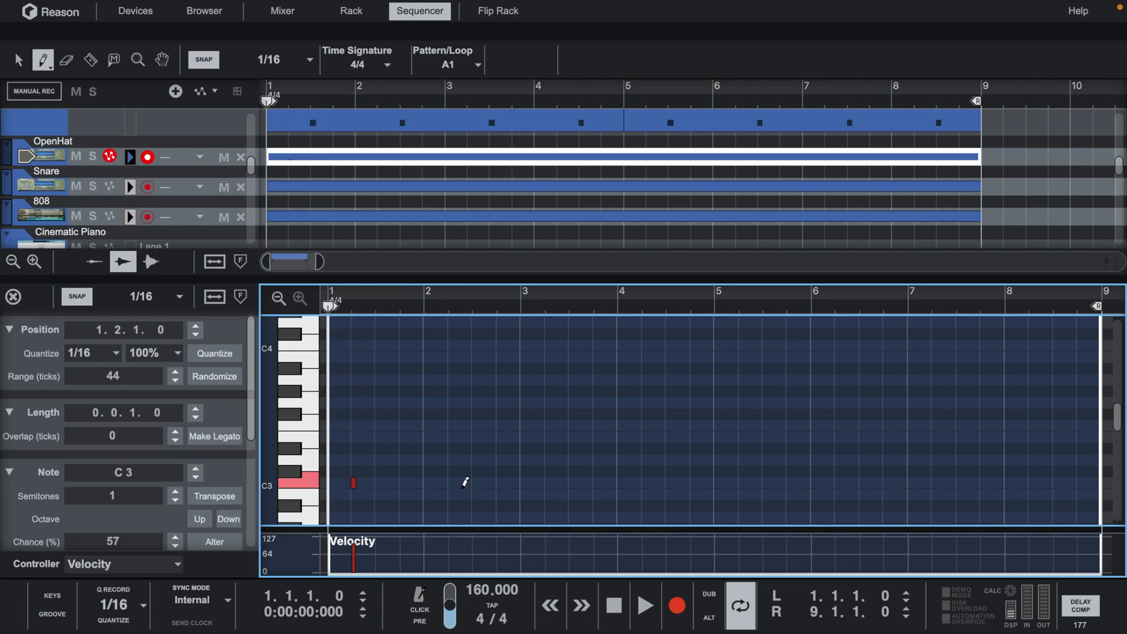
{"action": "key", "text": "space"}
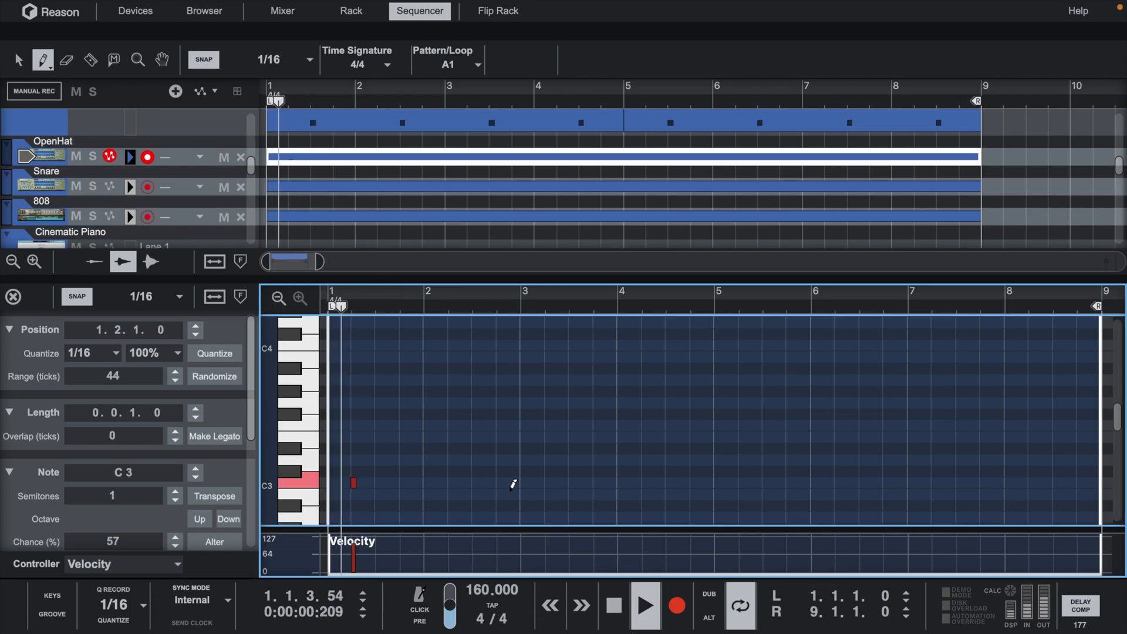
{"action": "left_click", "coordinate": [547, 482]}
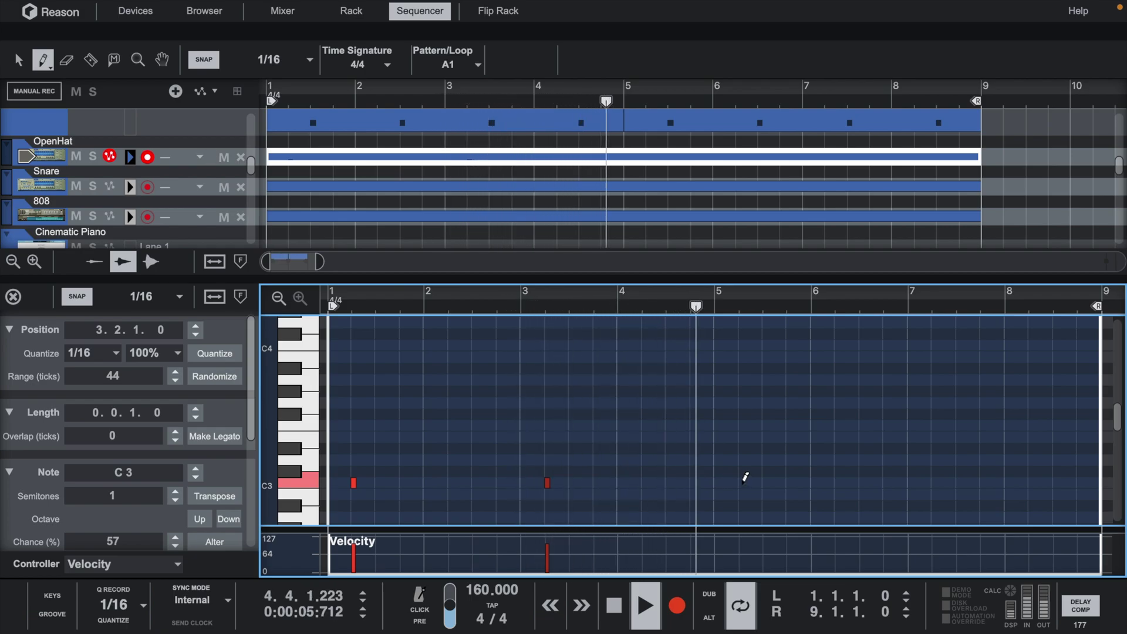
{"action": "left_click", "coordinate": [741, 483]}
{"action": "left_click", "coordinate": [933, 482]}
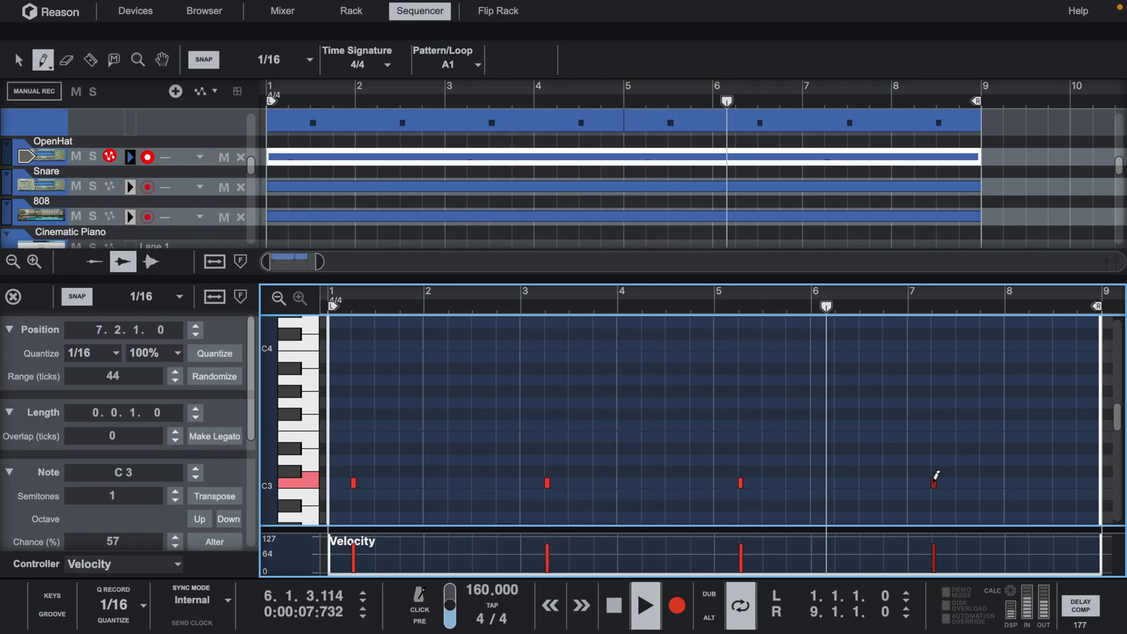
- Draw 1/16 C3 snare notes at 1.4.2 and 2.1.3 in the Snare clip and restart playback to audition them
{"action": "key", "text": "q"}
{"action": "left_click", "coordinate": [516, 183]}
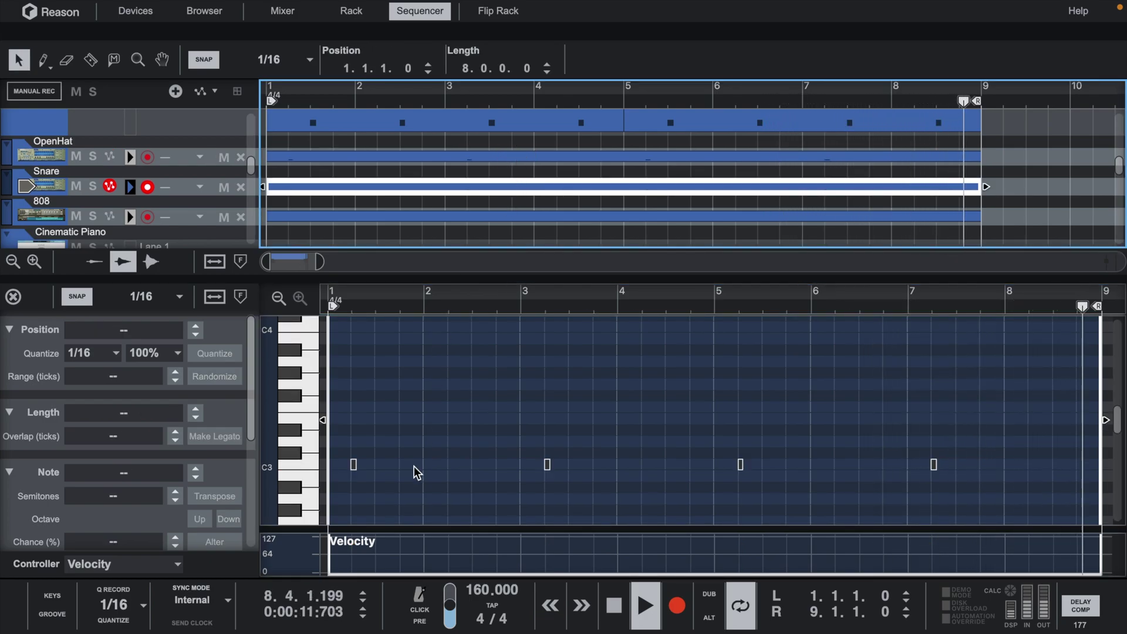
{"action": "key", "text": "w"}
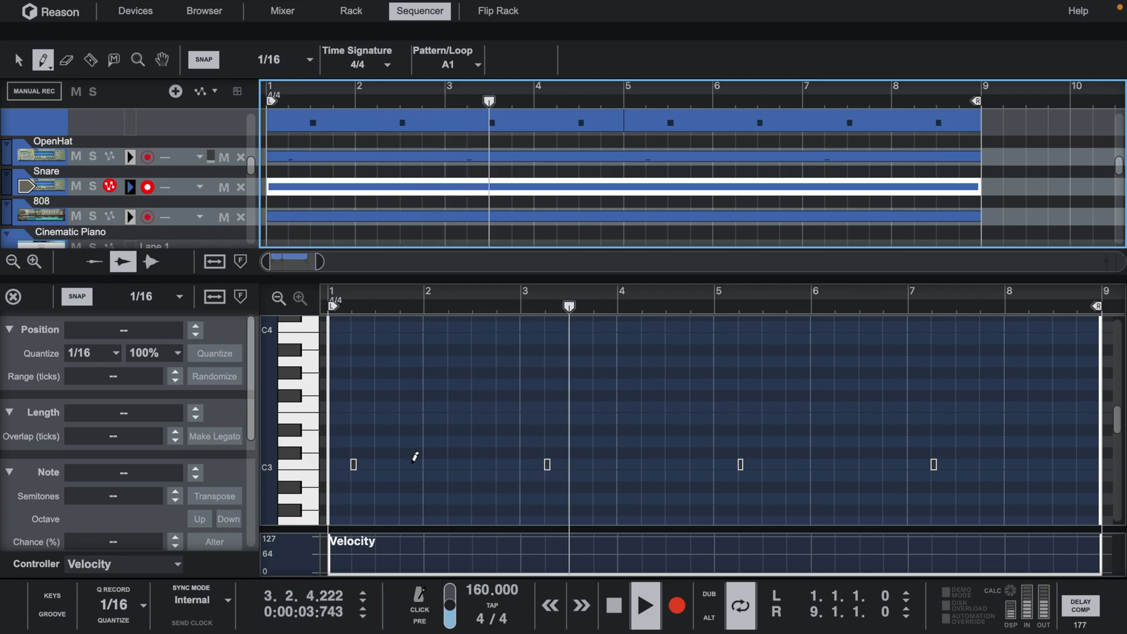
{"action": "left_click", "coordinate": [409, 463]}
{"action": "left_click", "coordinate": [438, 464]}
{"action": "key", "text": "space"}
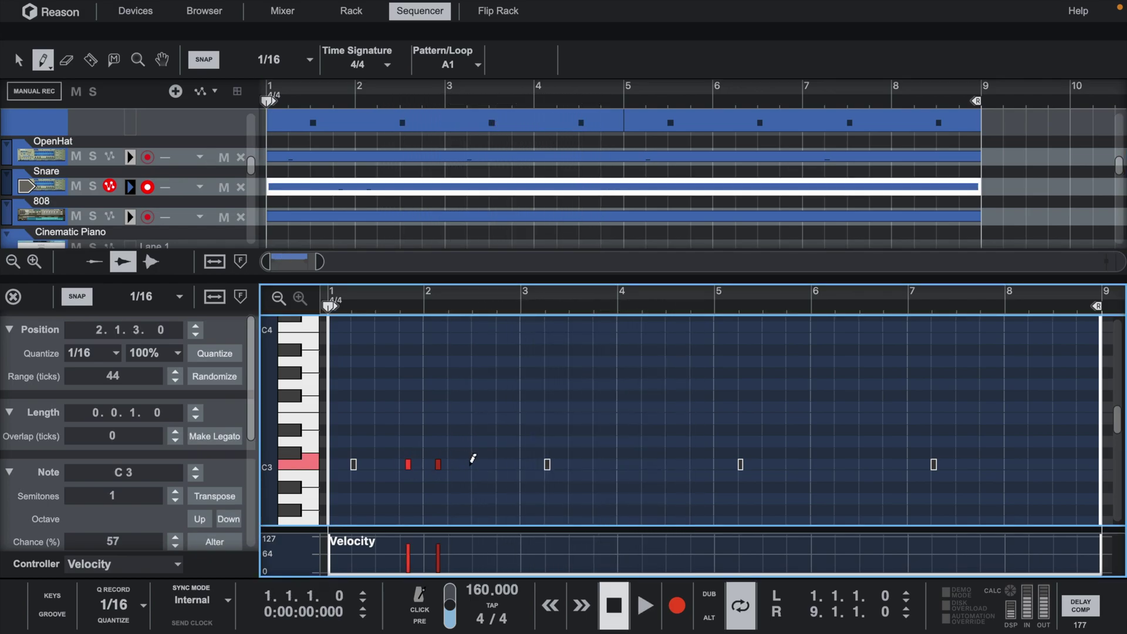
{"action": "key", "text": "space"}
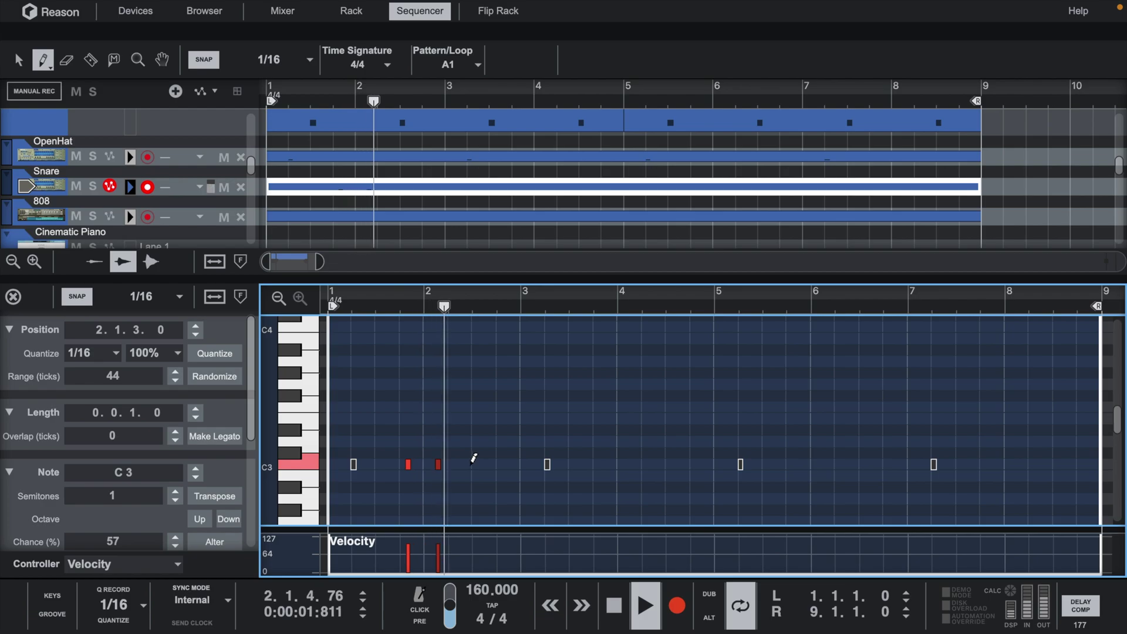
- Move the first C3 snare note to 1.4.3 and replay the loop from the start
{"action": "key", "text": "q"}
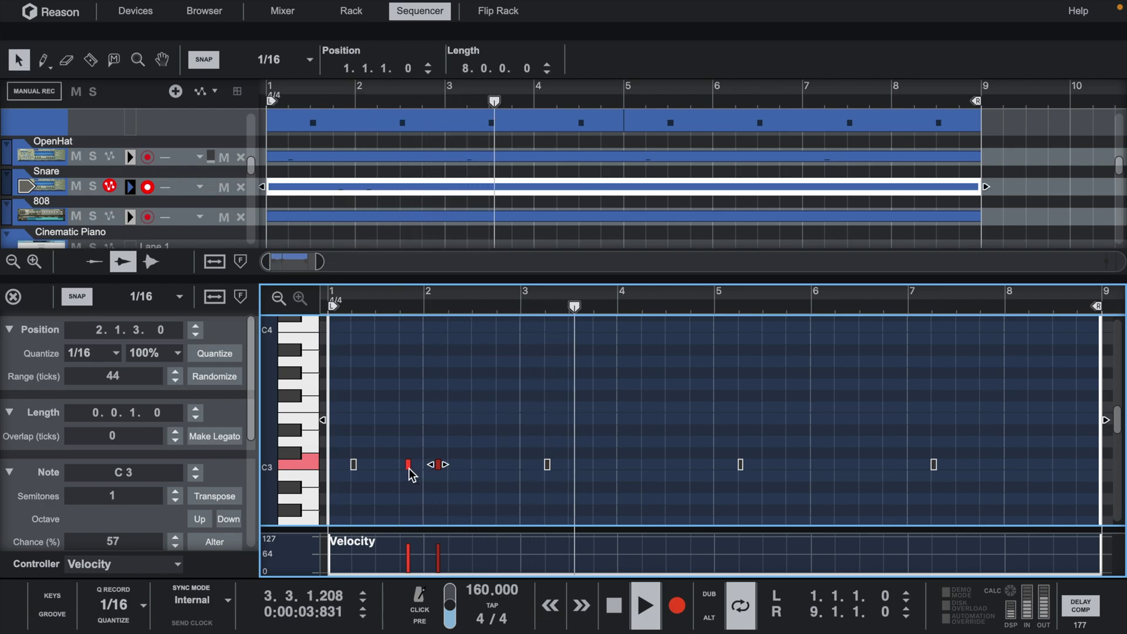
{"action": "left_click_drag", "start_coordinate": [408, 464], "coordinate": [415, 465]}
{"action": "key", "text": "space"}
{"action": "key", "text": "space"}
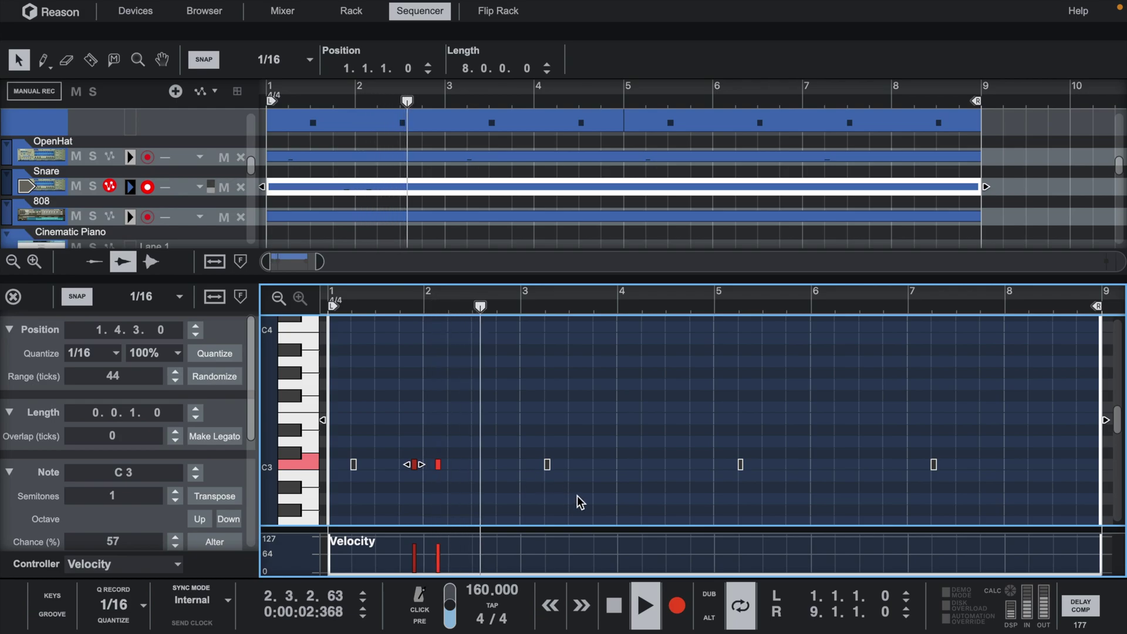
- Add 1/16 C3 snare notes at 3.3.3, 3.4.3, 4.1.1 and 4.1.3
{"action": "key", "text": "w"}
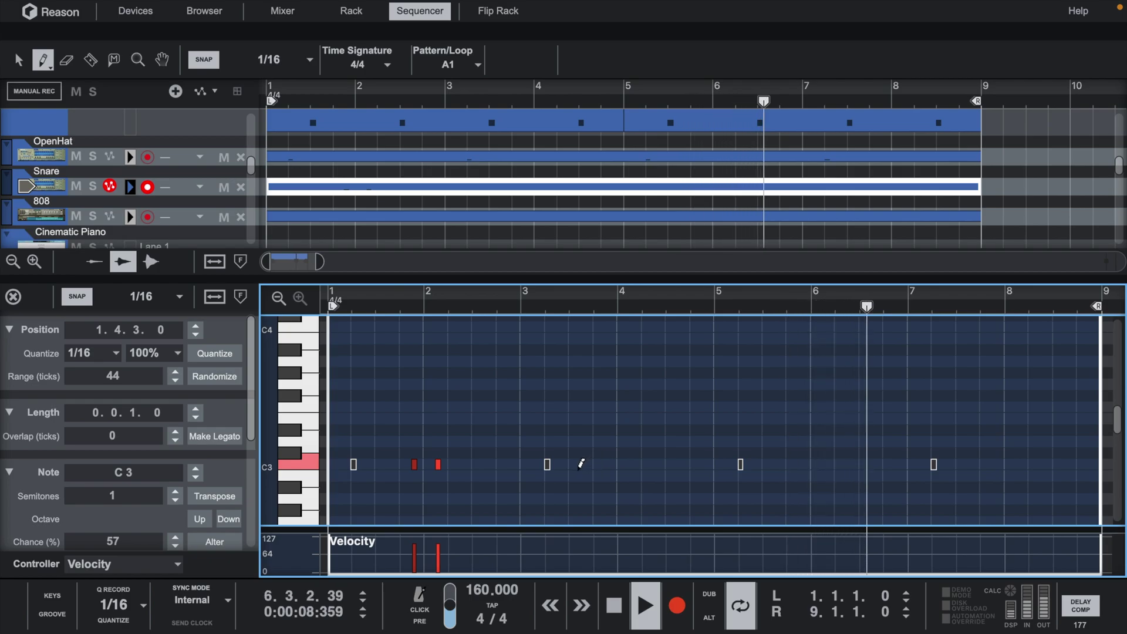
{"action": "left_click", "coordinate": [584, 463]}
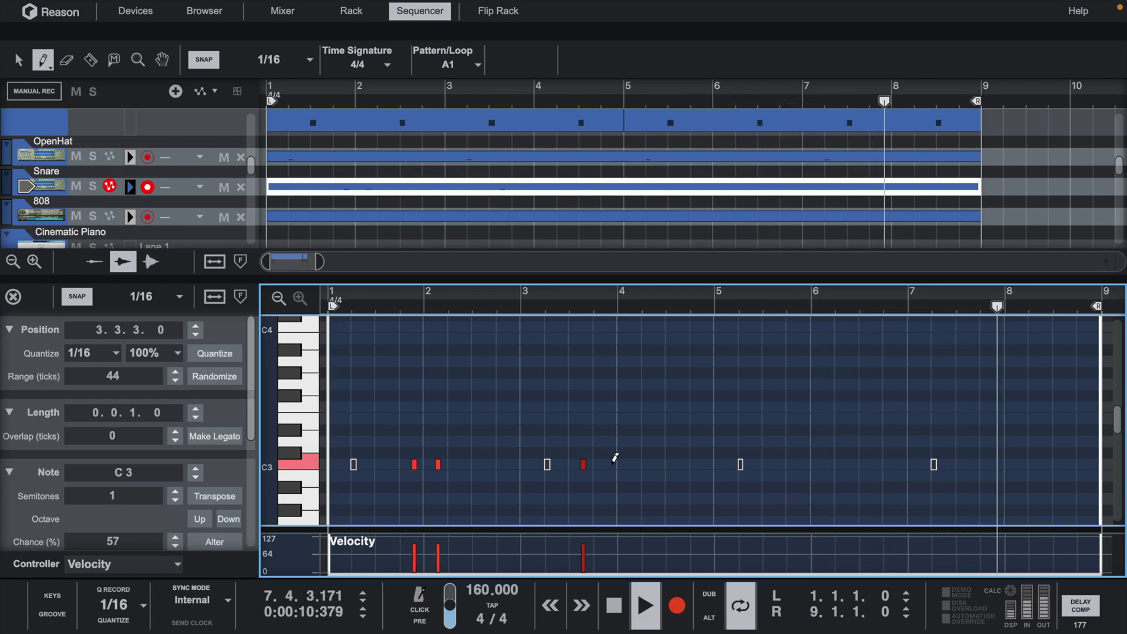
{"action": "left_click", "coordinate": [608, 463]}
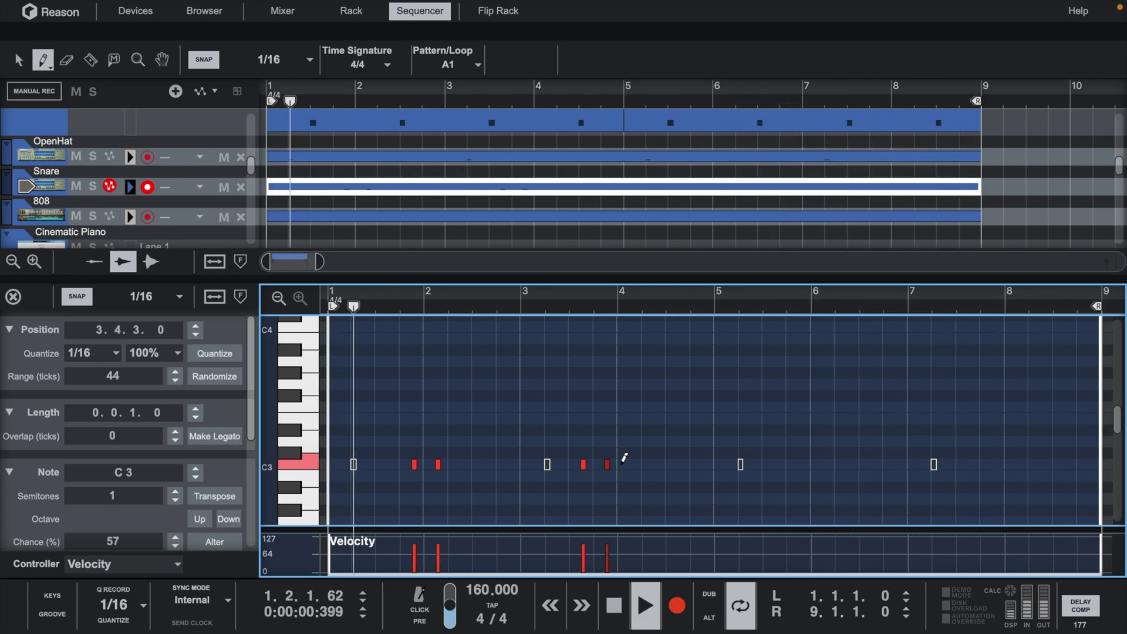
{"action": "left_click", "coordinate": [620, 463]}
{"action": "left_click", "coordinate": [626, 464]}
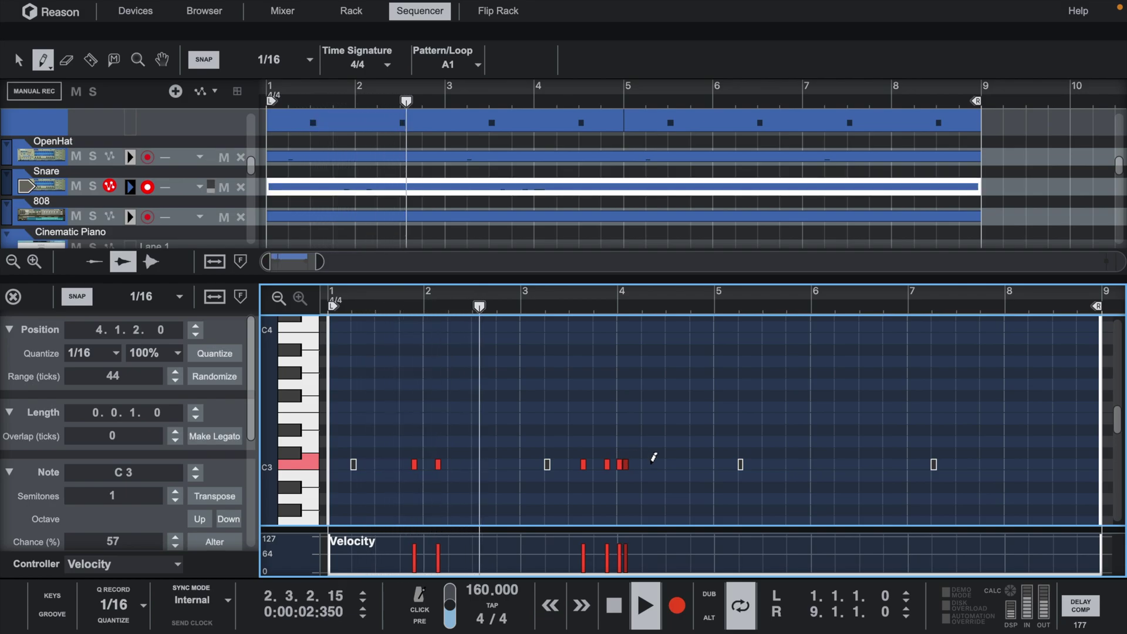
{"action": "key", "text": "q"}
{"action": "left_click_drag", "start_coordinate": [625, 464], "coordinate": [632, 470]}
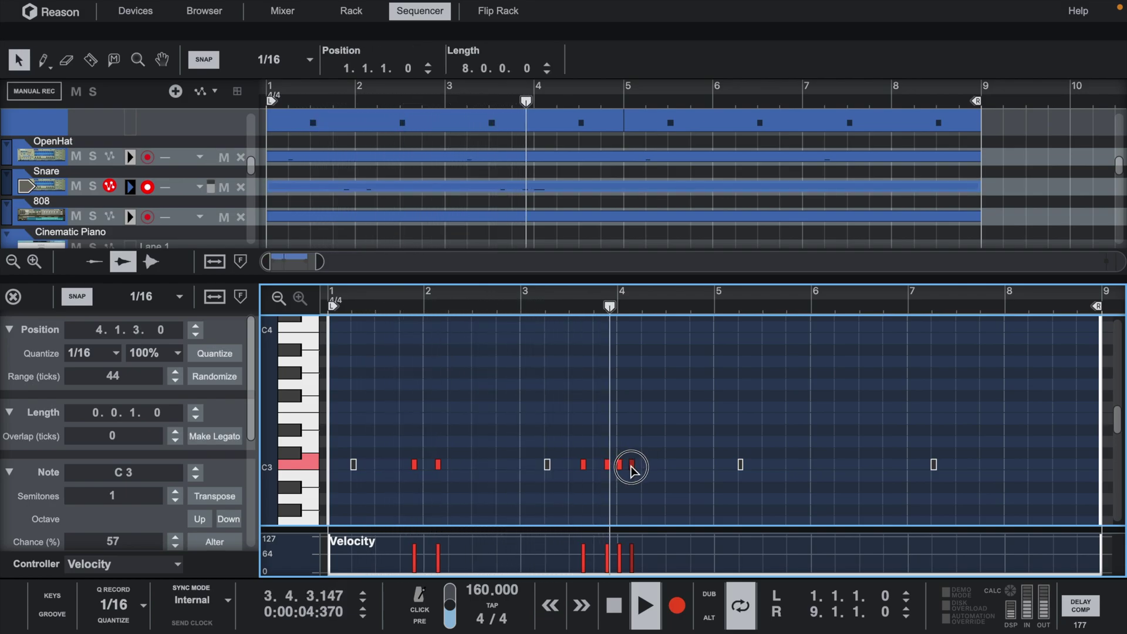
- Add 1/16 C3 snare notes at 4.2.3, 4.3.1 and 4.3.3
{"action": "key", "text": "w"}
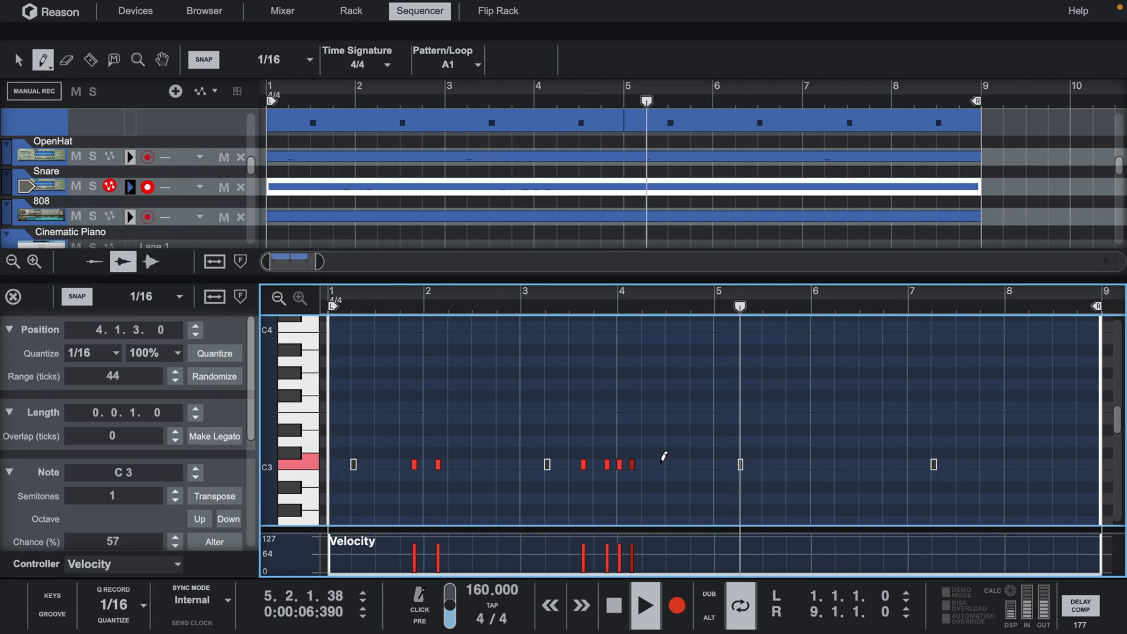
{"action": "left_click", "coordinate": [656, 464]}
{"action": "left_click", "coordinate": [668, 463]}
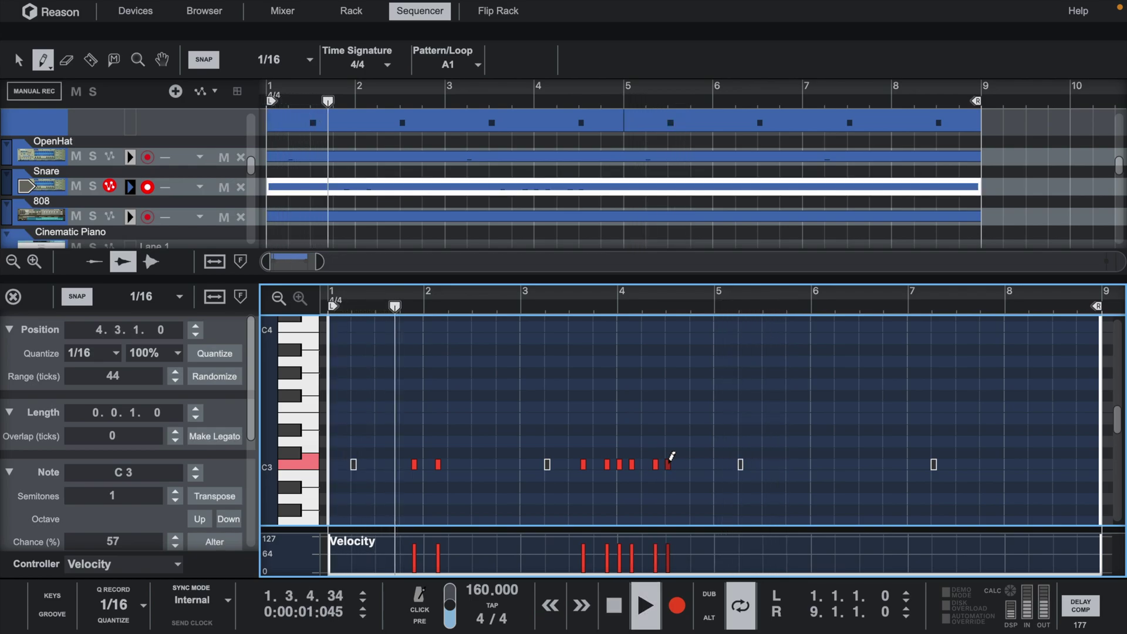
{"action": "left_click", "coordinate": [680, 464]}
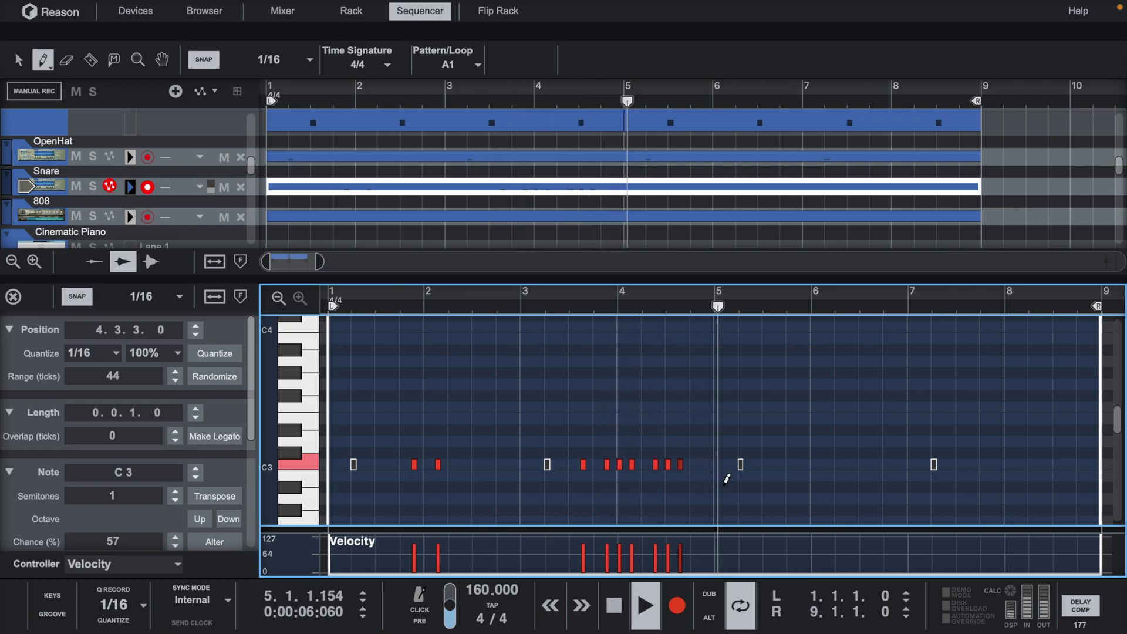
- Draw lower-pitched 1/16 A2 snare notes at 4.4.1, 4.4.2 and 4.4.3, removing the stray A2 note at 4.3.1
{"action": "left_click", "coordinate": [693, 496]}
{"action": "left_click", "coordinate": [697, 498]}
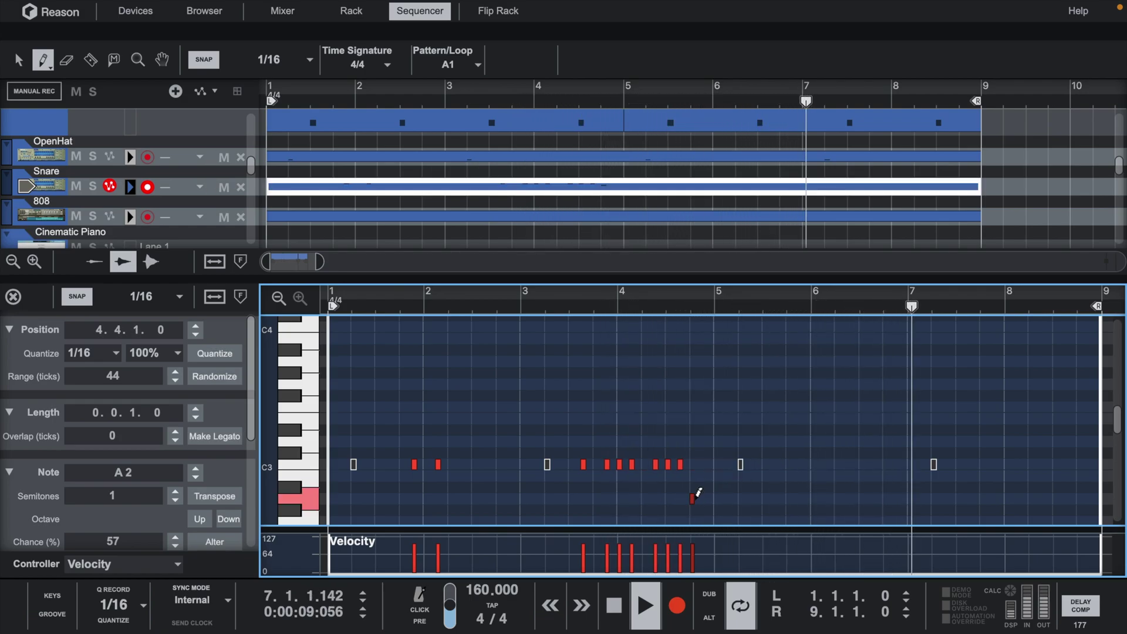
{"action": "left_click", "coordinate": [701, 498]}
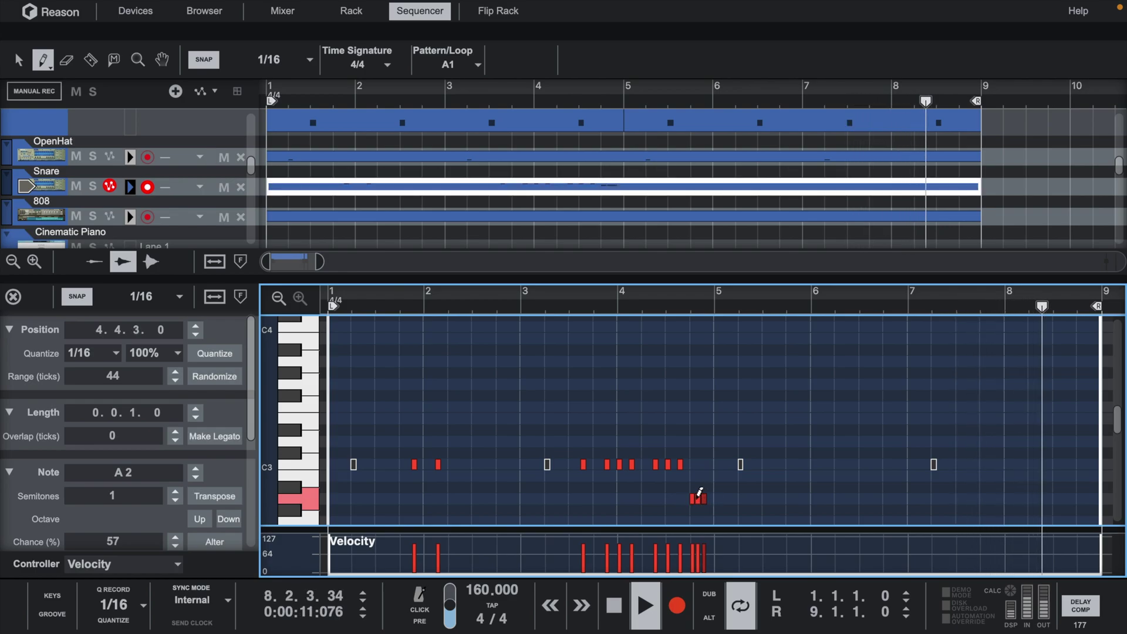
{"action": "key", "text": "q"}
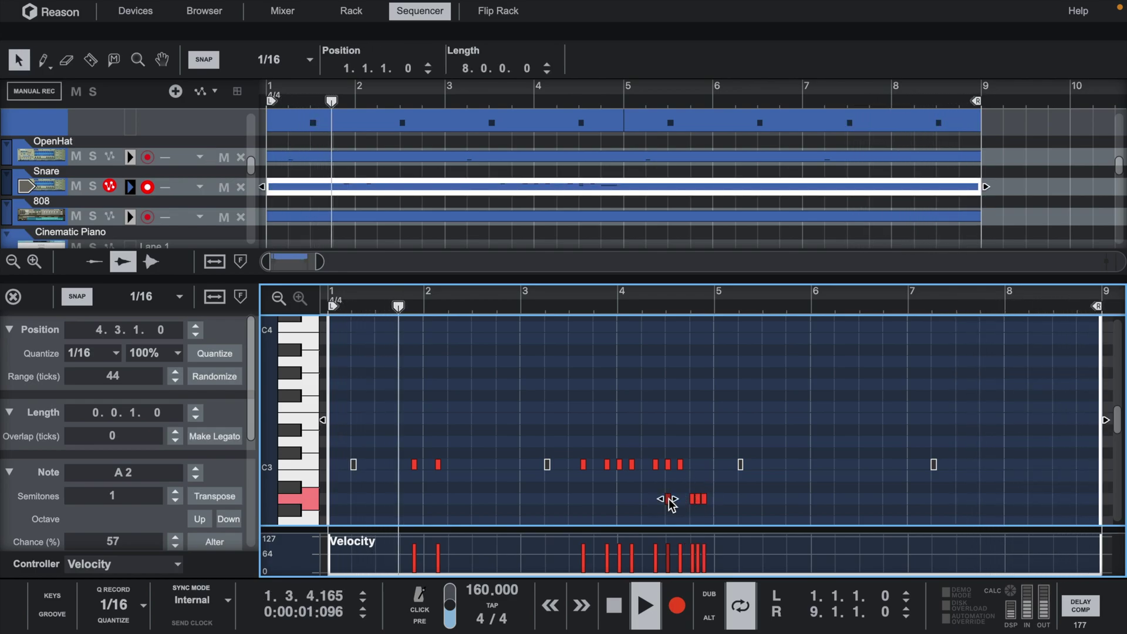
{"action": "left_click", "coordinate": [669, 503]}
- Draw 1/16 C3 snare notes at 5.4.3 and 6.1.3
{"action": "key", "text": "w"}
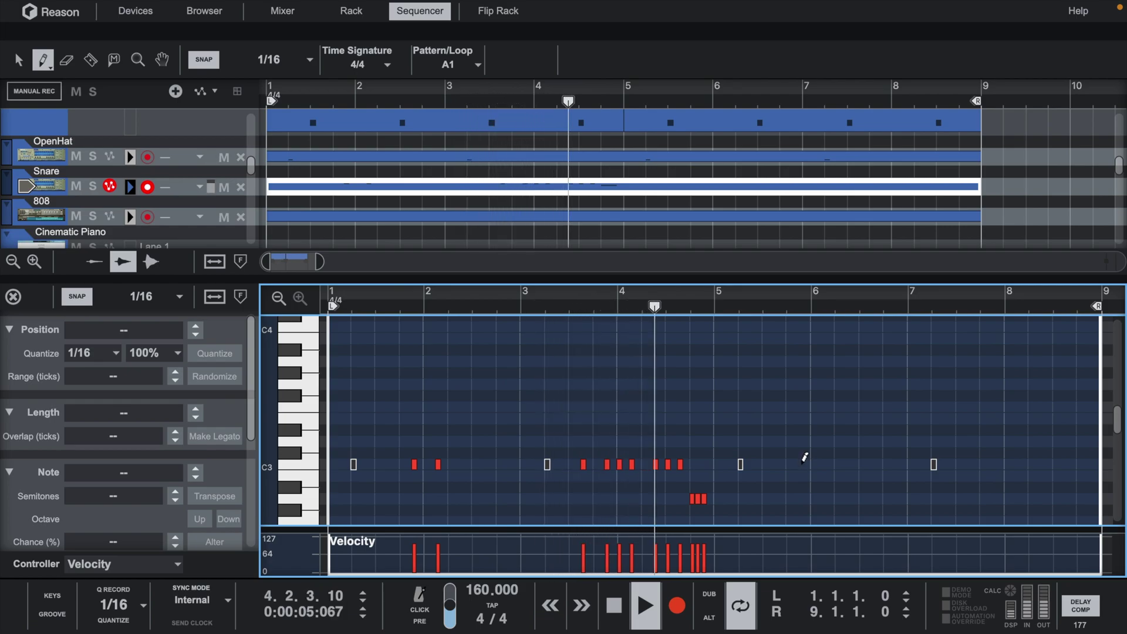
{"action": "left_click", "coordinate": [801, 464]}
{"action": "left_click", "coordinate": [826, 464]}
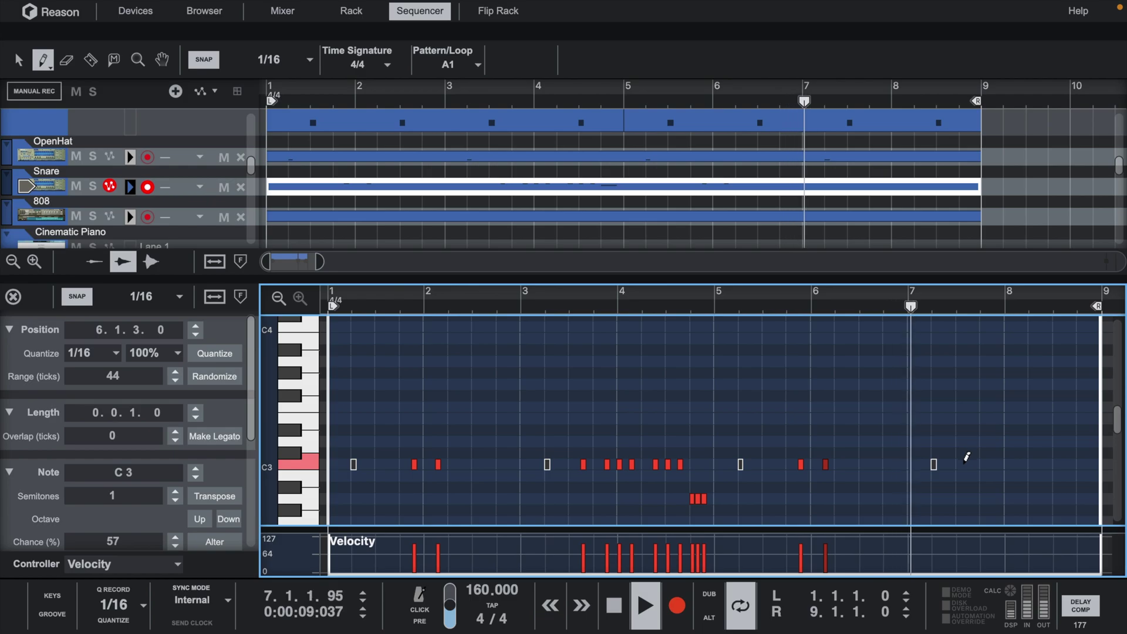
- Copy the snare notes of bars 3 and 4 to bars 7 and 8, starting at 7.3.3
{"action": "key", "text": "q"}
{"action": "left_click_drag", "start_coordinate": [567, 448], "coordinate": [731, 519]}
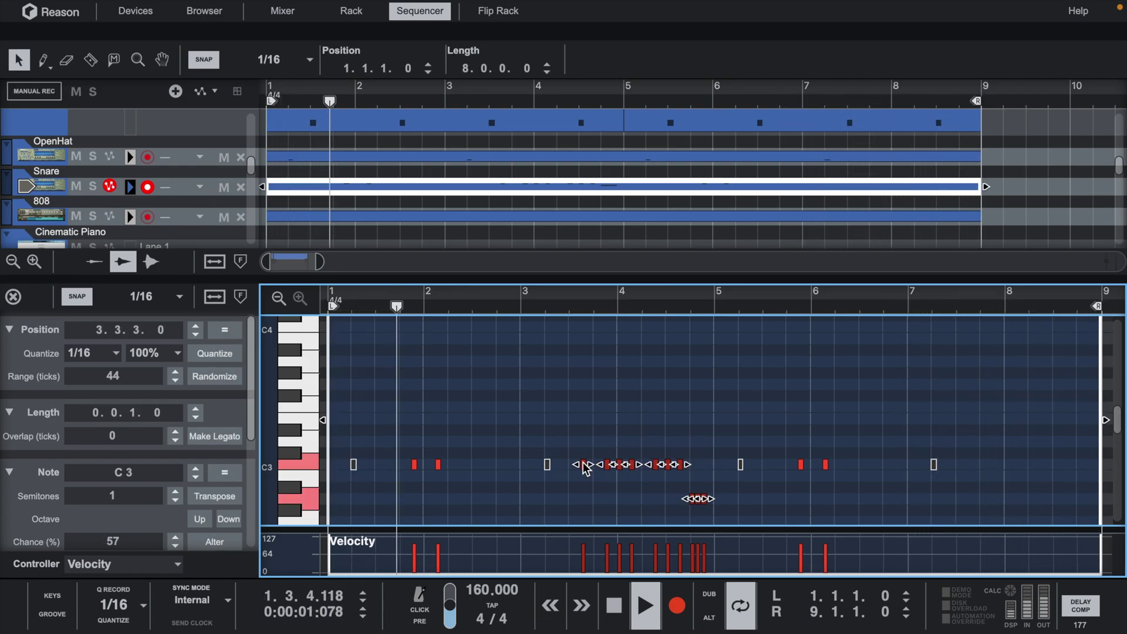
{"action": "left_click_drag", "start_coordinate": [585, 463], "coordinate": [646, 463]}
{"action": "left_click_drag", "start_coordinate": [950, 462], "coordinate": [971, 464]}
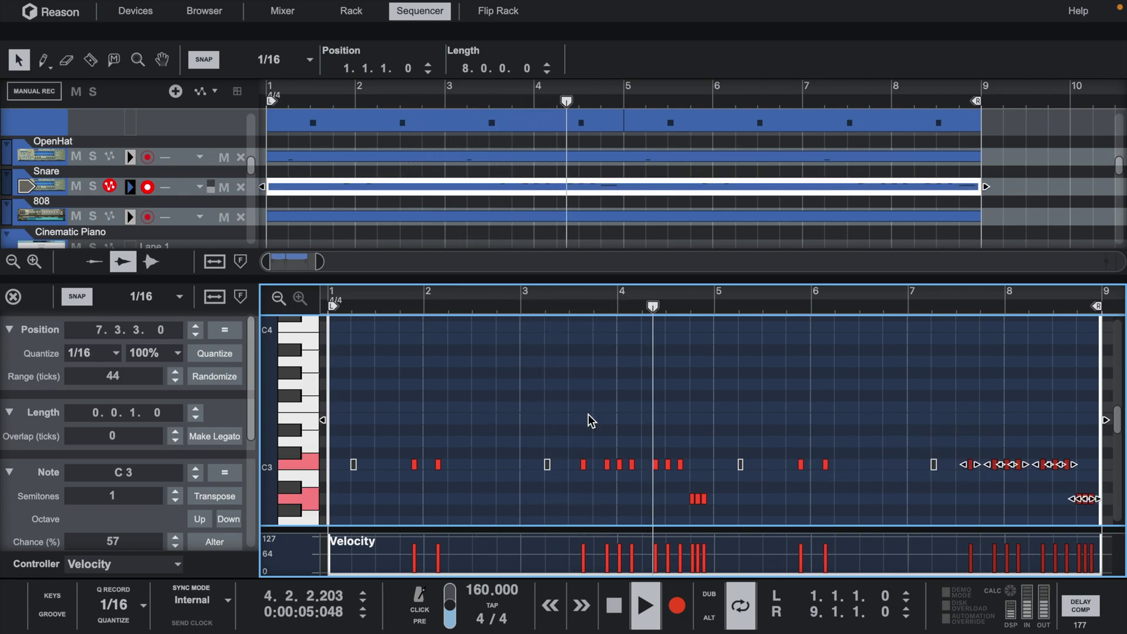
- Open the 808 clip, audition B3, and draw B3 notes at 1.1.1 and 1.2.3, the second two sixteenths long
{"action": "left_click", "coordinate": [50, 212]}
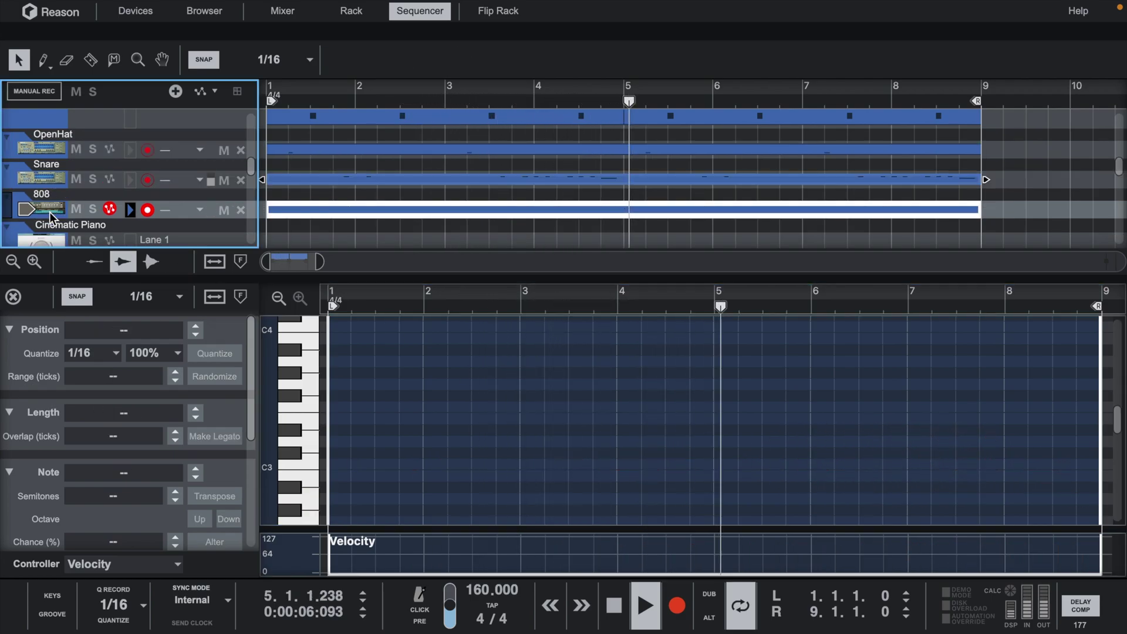
{"action": "left_click", "coordinate": [311, 338]}
{"action": "key", "text": "e"}
{"action": "key", "text": "w"}
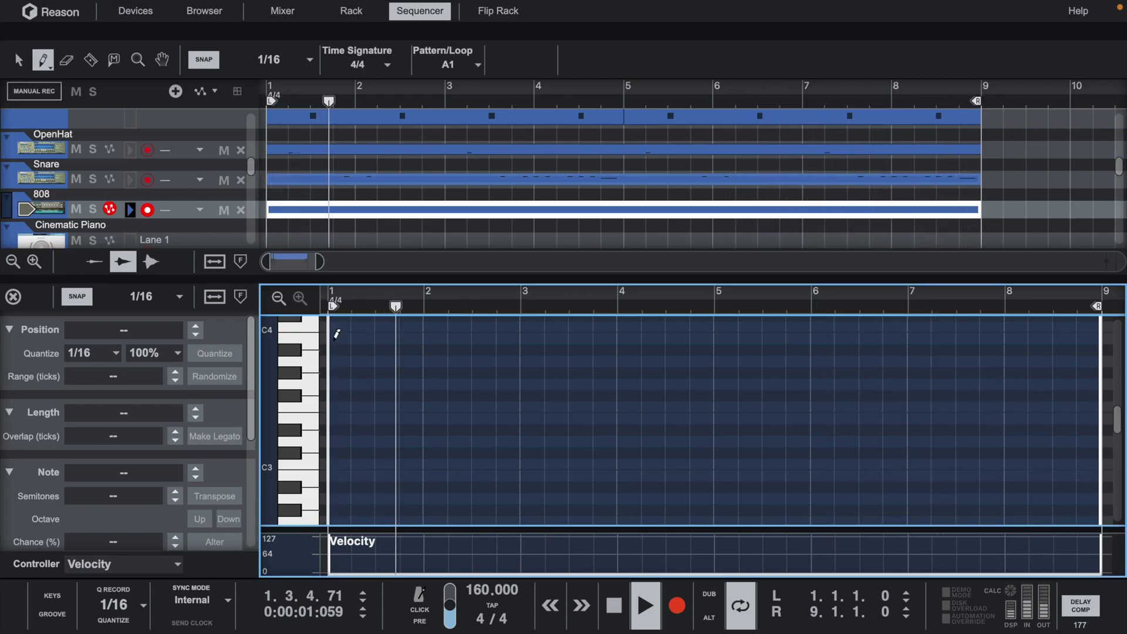
{"action": "left_click_drag", "start_coordinate": [336, 333], "coordinate": [376, 335]}
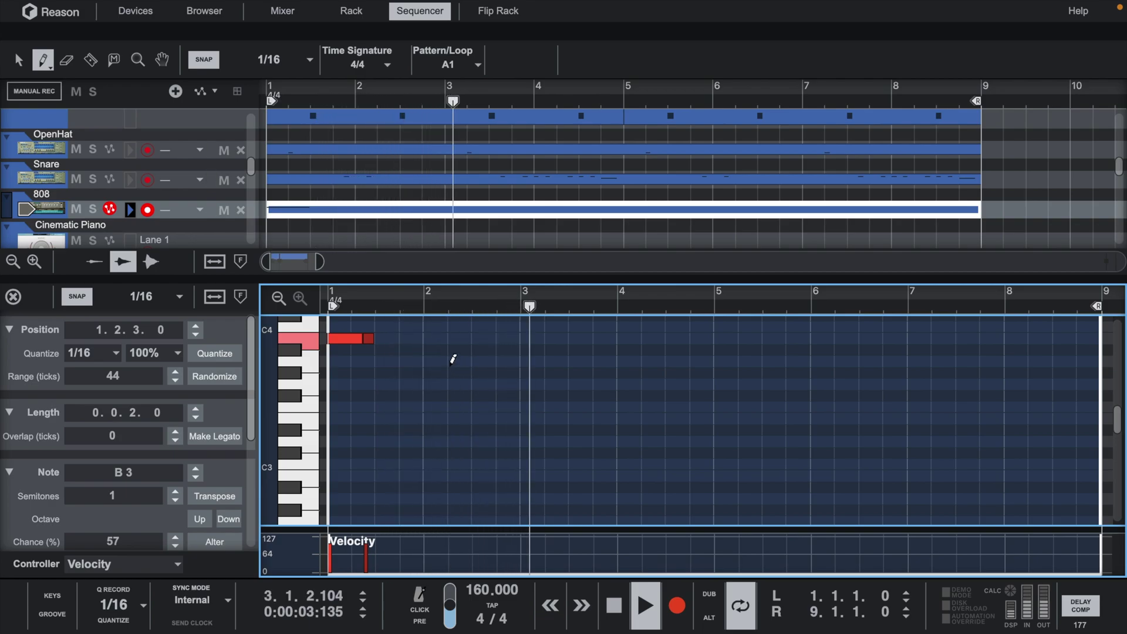
- Draw a one-beat A3 at 2.2.1, one-beat E3 notes at 3.1.1, 3.4.1 and 4.2.1, and half-beat E3 notes at 4.3.3 and 4.4.1
{"action": "left_click_drag", "start_coordinate": [452, 361], "coordinate": [467, 358]}
{"action": "left_click_drag", "start_coordinate": [522, 418], "coordinate": [621, 415]}
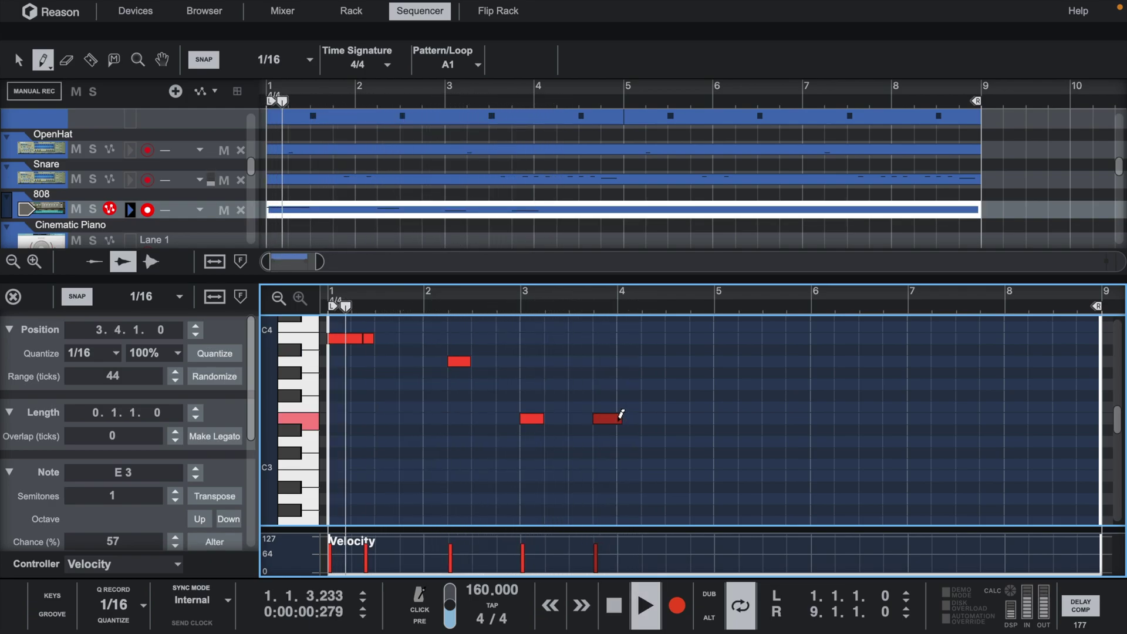
{"action": "key", "text": "q"}
{"action": "left_click", "coordinate": [622, 418]}
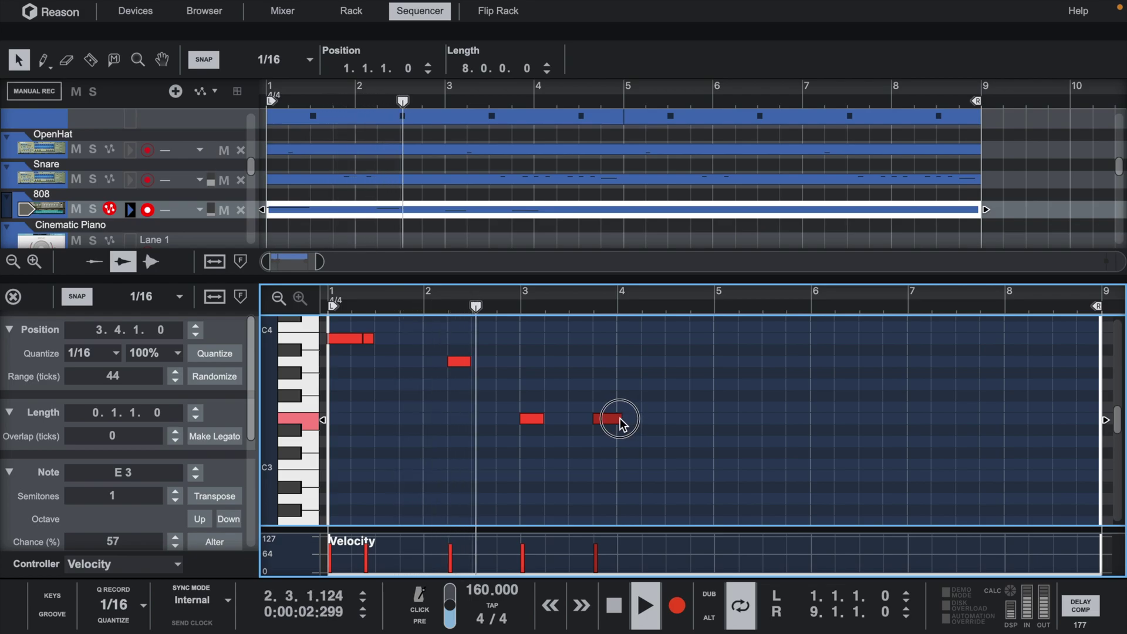
{"action": "left_click_drag", "start_coordinate": [621, 422], "coordinate": [690, 414]}
{"action": "key", "text": "w"}
{"action": "left_click", "coordinate": [692, 417]}
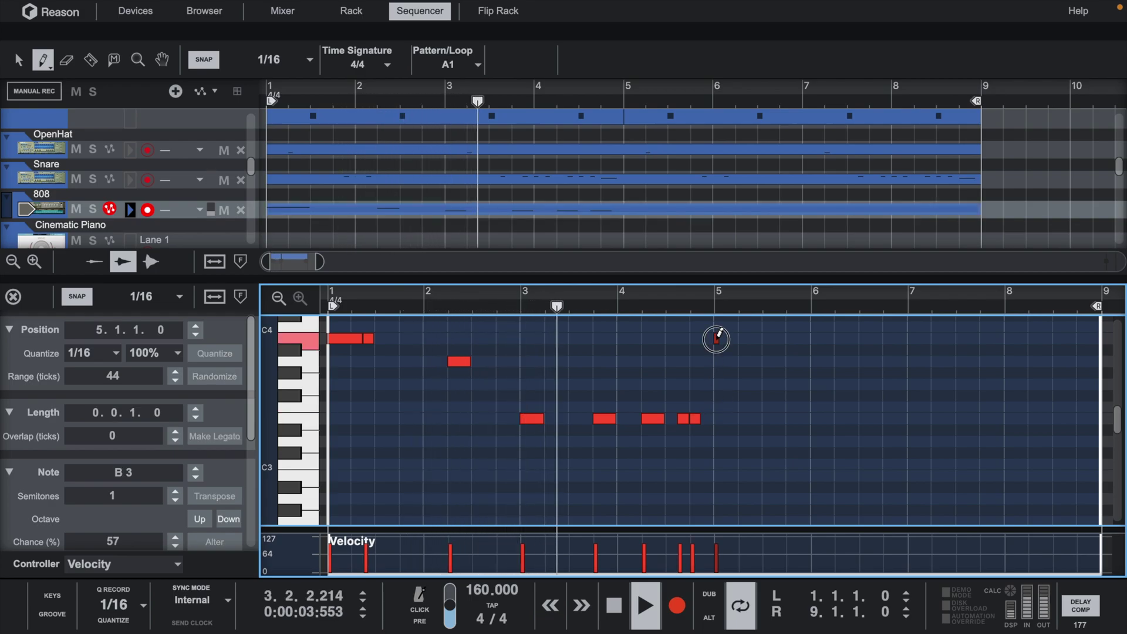
- Draw one-beat 808 notes: B3 at 5.1.1 and 5.2.3, A3 at 6.2.1, and E3 at 7.1.1, 7.4.1 and 8.2.1
{"action": "mouse_move", "coordinate": [716, 338]}
{"action": "left_mouse_down"}
{"action": "mouse_move", "coordinate": [783, 337]}
{"action": "mouse_move", "coordinate": [763, 338]}
{"action": "left_mouse_up"}
{"action": "key", "text": "q"}
{"action": "left_click", "coordinate": [700, 304]}
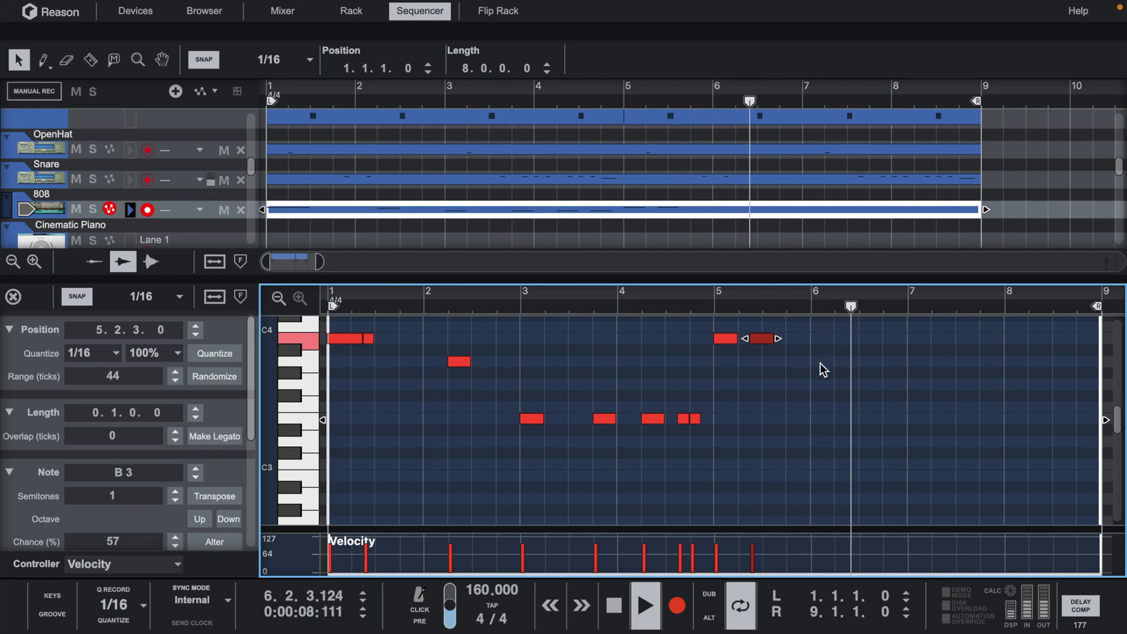
{"action": "key", "text": "w"}
{"action": "left_click", "coordinate": [837, 361]}
{"action": "left_click_drag", "start_coordinate": [838, 361], "coordinate": [859, 360]}
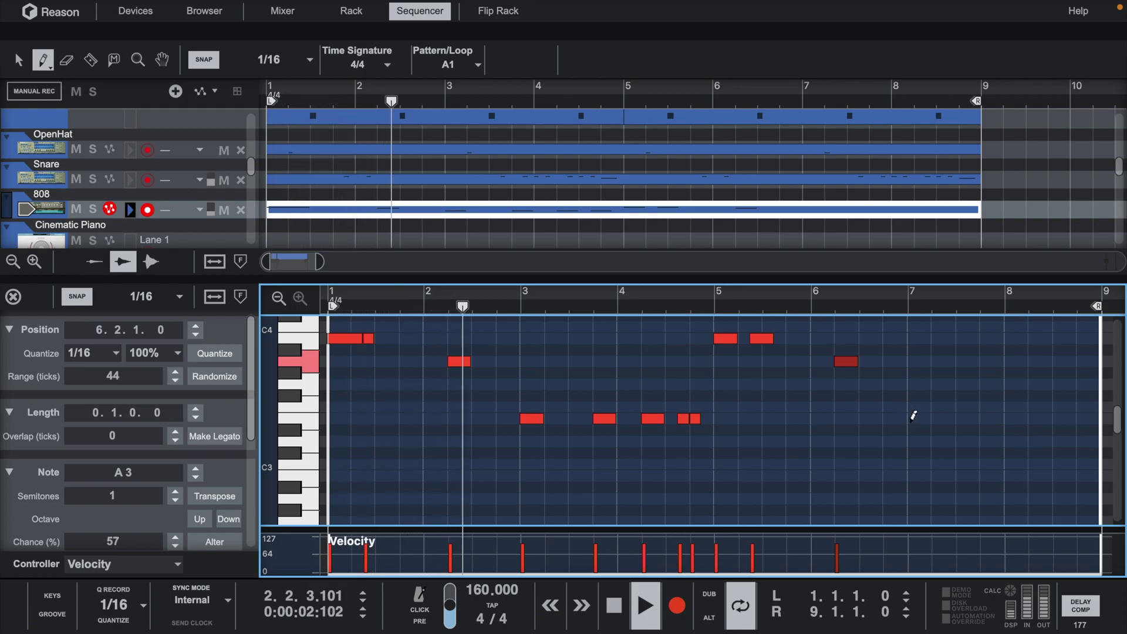
{"action": "left_click_drag", "start_coordinate": [913, 419], "coordinate": [1003, 418]}
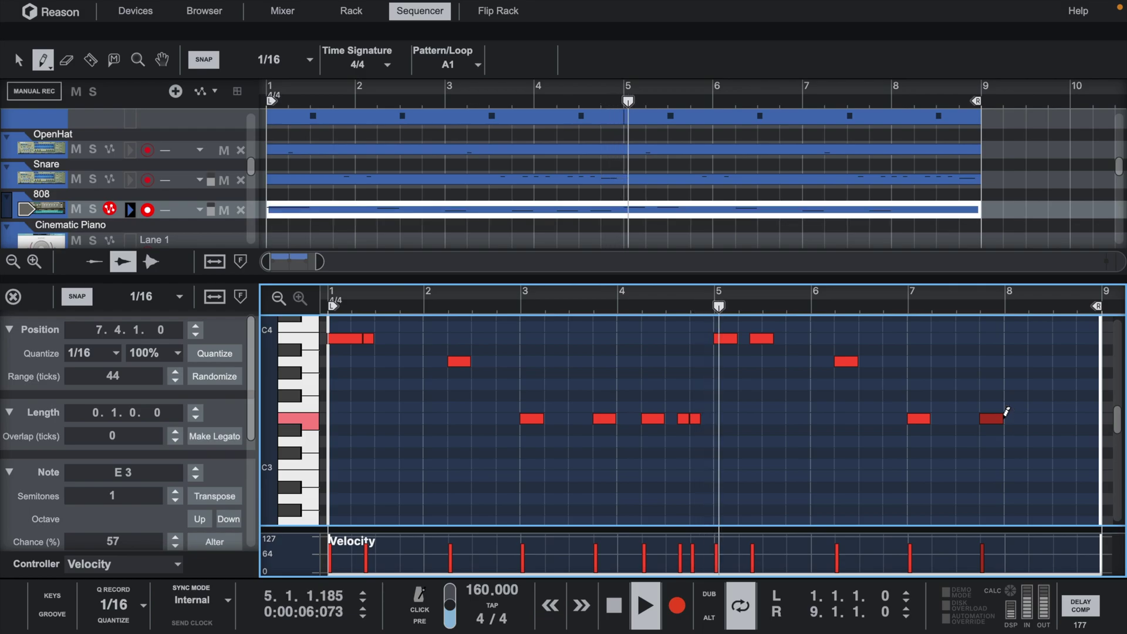
{"action": "left_click", "coordinate": [1036, 417]}
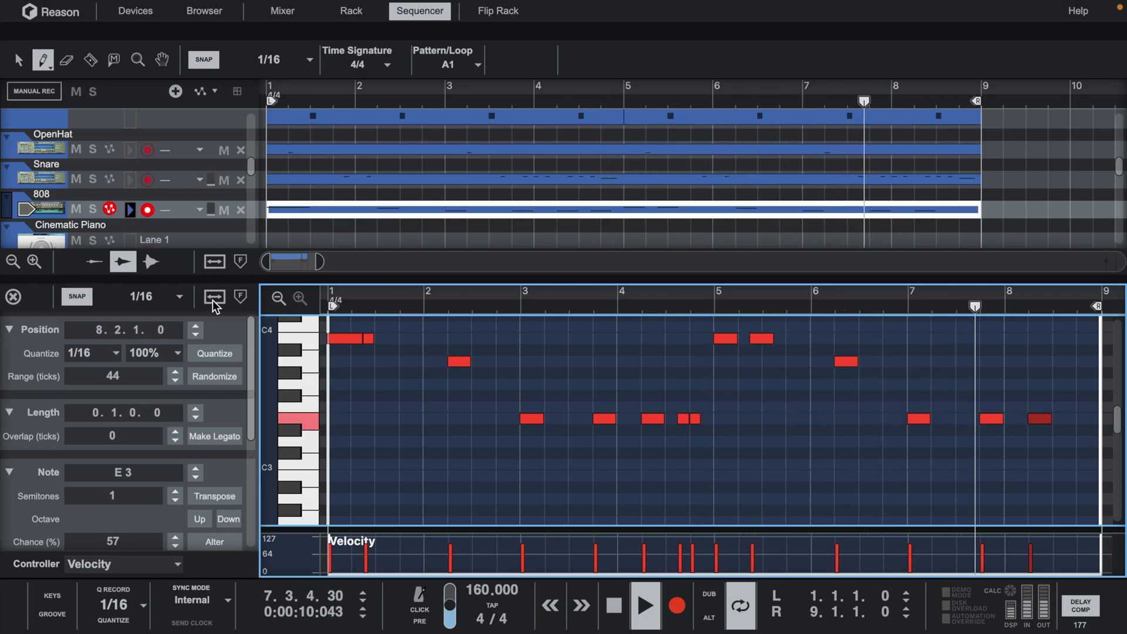
- Set the note editor's snap to 1/32, draw 1/32 E3 notes at 8.3.2.120 and 8.3.3.120, and stop playback
{"action": "left_click", "coordinate": [139, 296]}
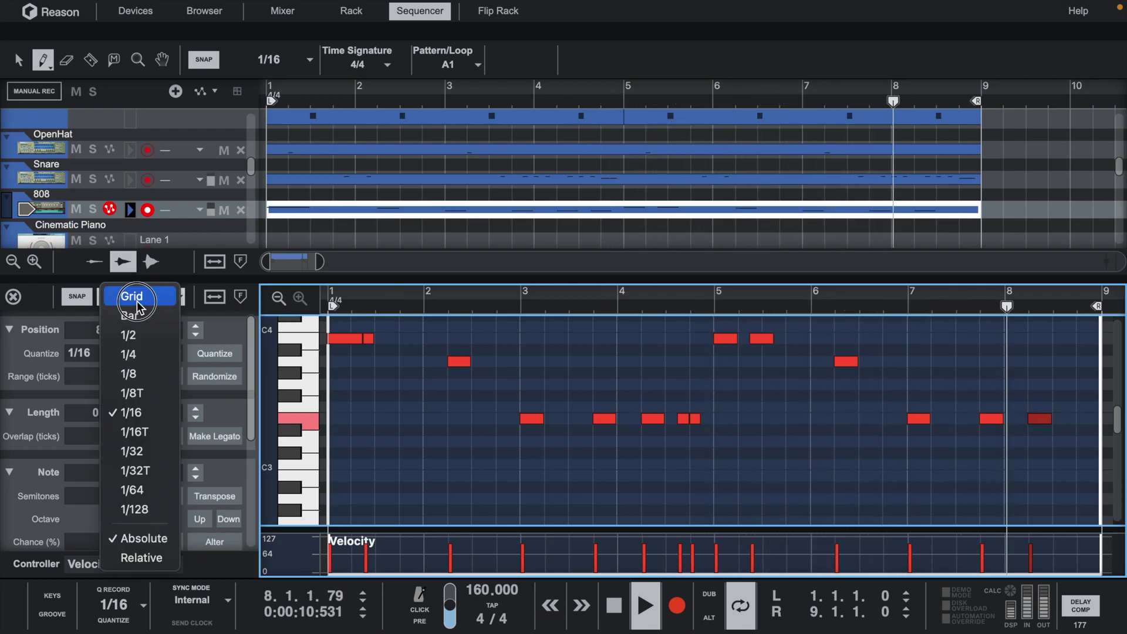
{"action": "left_click", "coordinate": [141, 452]}
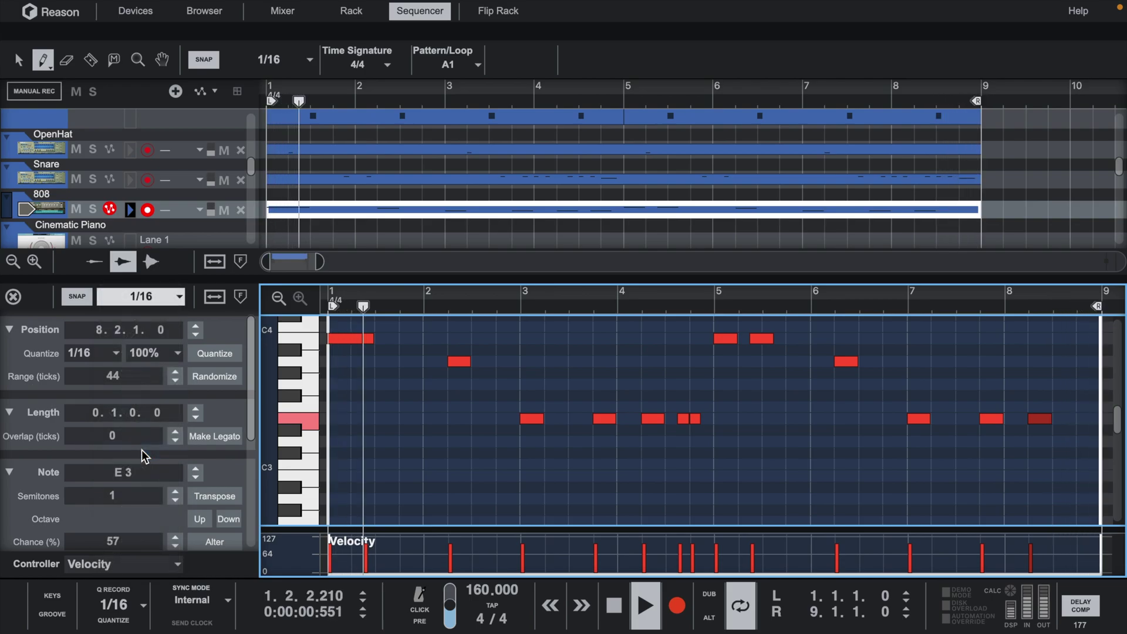
{"action": "left_click", "coordinate": [1063, 418]}
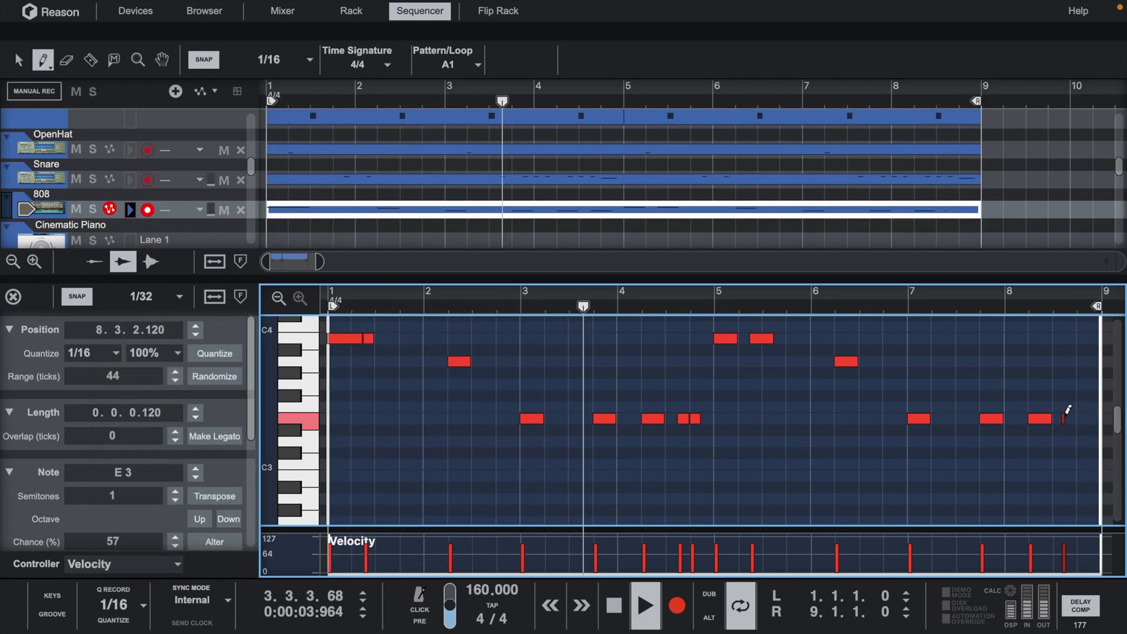
{"action": "left_click", "coordinate": [1070, 418]}
{"action": "key", "text": "space"}
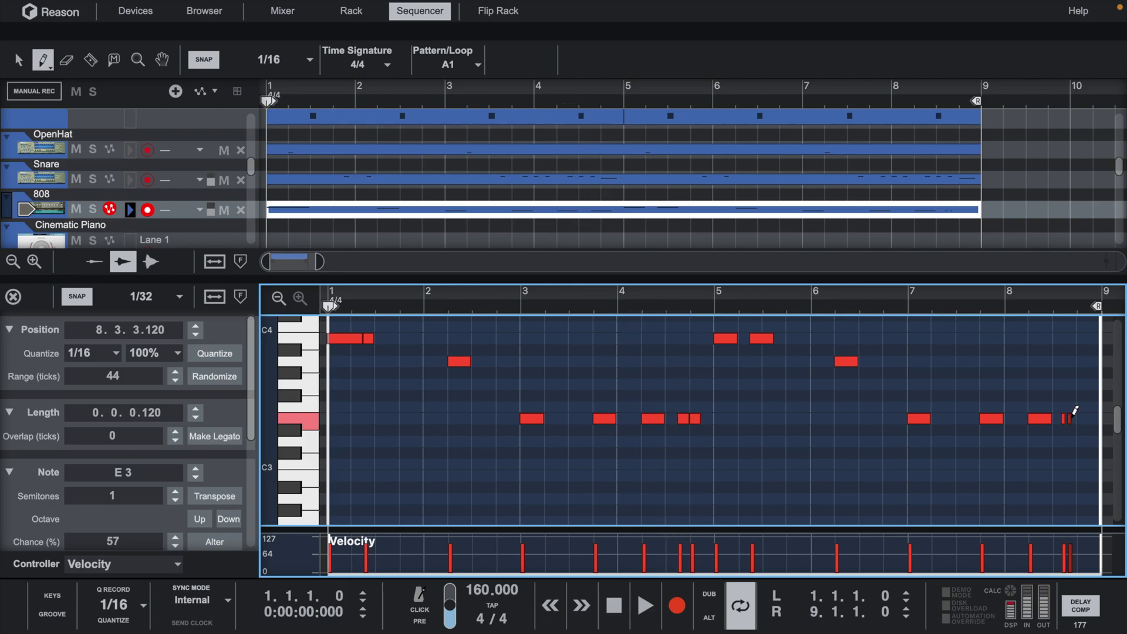
- Rework the fast E3 notes at the end of bar 8, adding 1/32 notes at 8.3.4 and 8.4.1
{"action": "key", "text": "ctrl+z"}
{"action": "key", "text": "ctrl+z"}
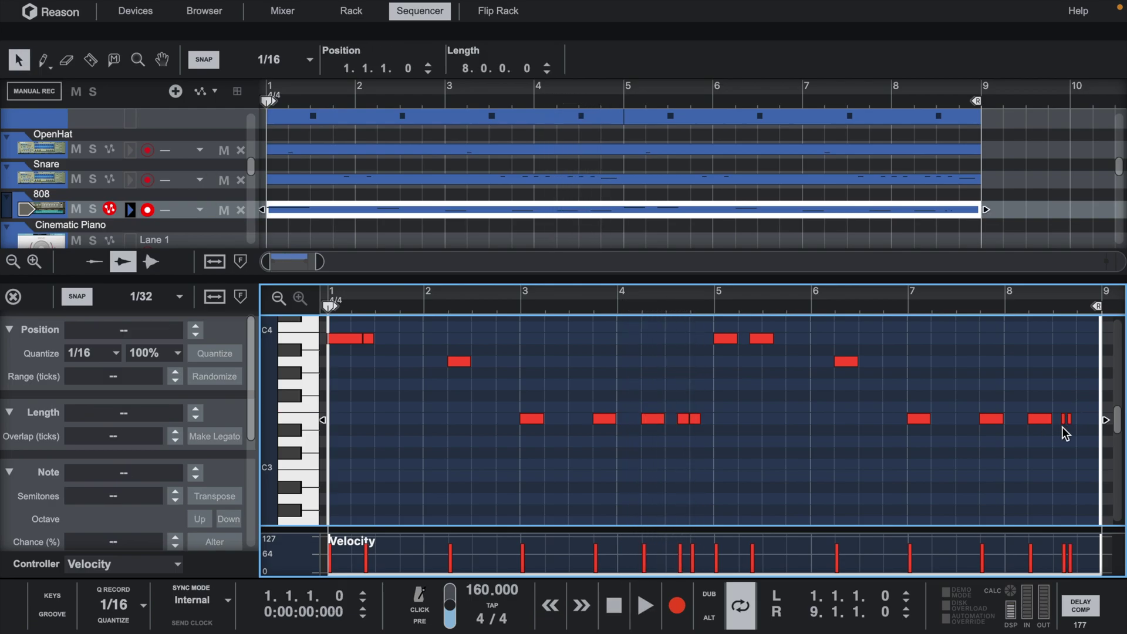
{"action": "key", "text": "ctrl+y"}
{"action": "key", "text": "ctrl+y"}
{"action": "key", "text": "q"}
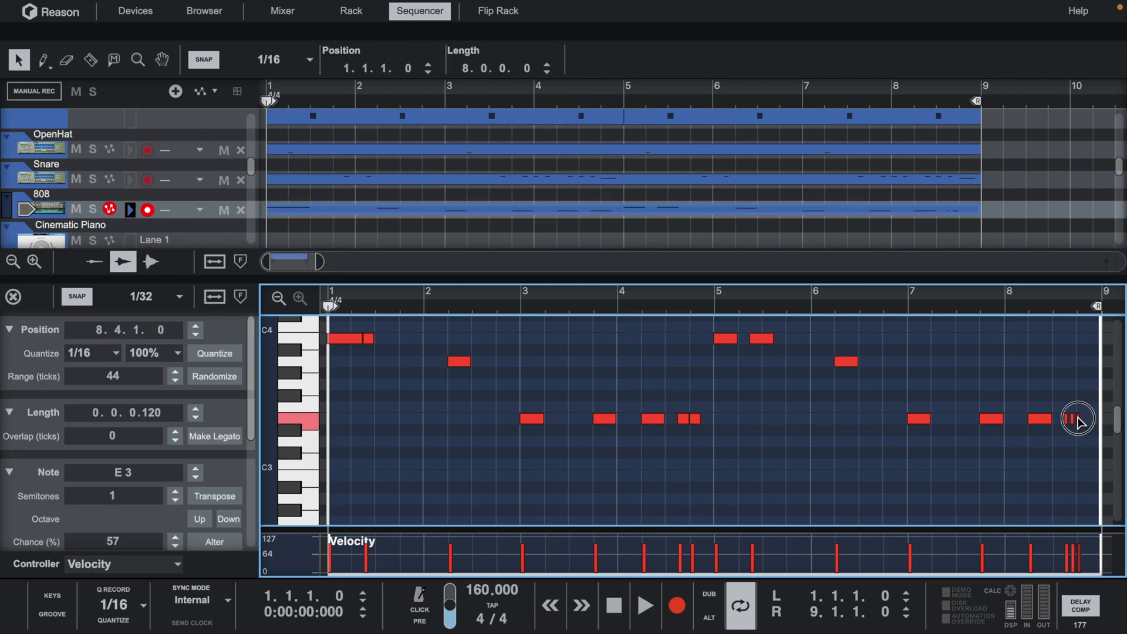
{"action": "left_click", "coordinate": [1074, 418]}
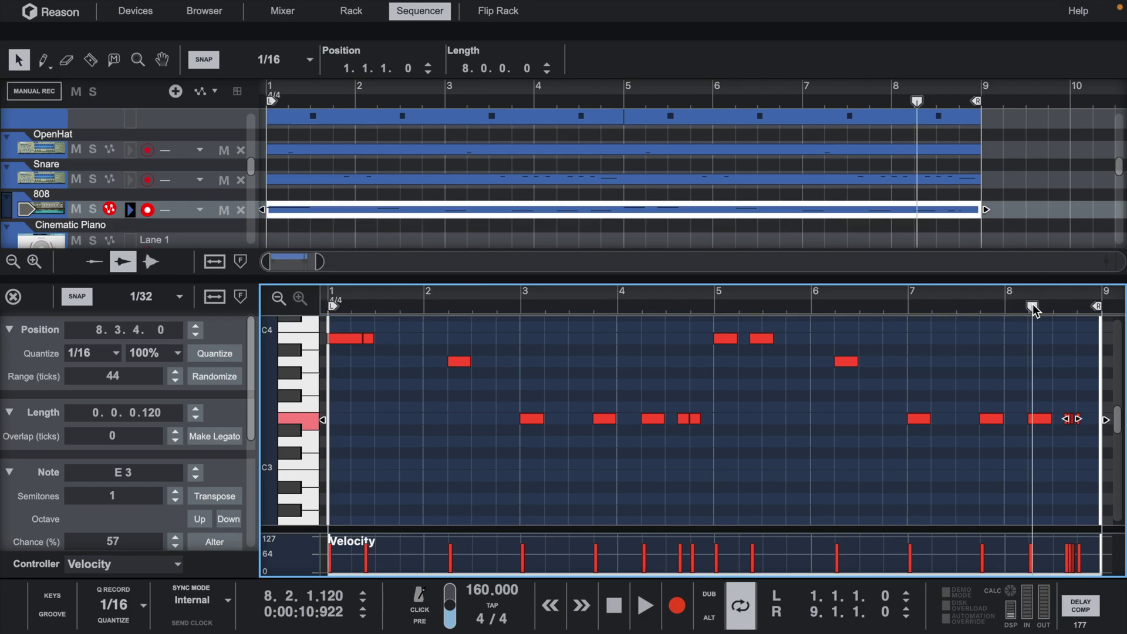
- Play the loop, lengthen the E3 note at 8.4.1 to two sixteenths, and deselect the 808 clip
{"action": "key", "text": "space"}
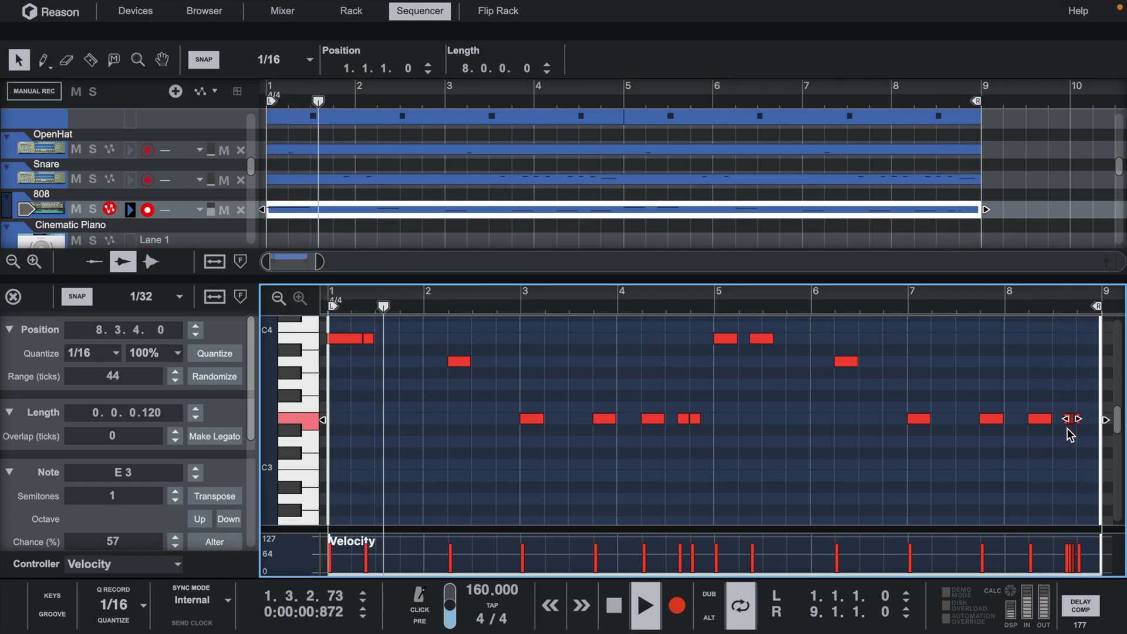
{"action": "left_click_drag", "start_coordinate": [1072, 418], "coordinate": [1089, 422]}
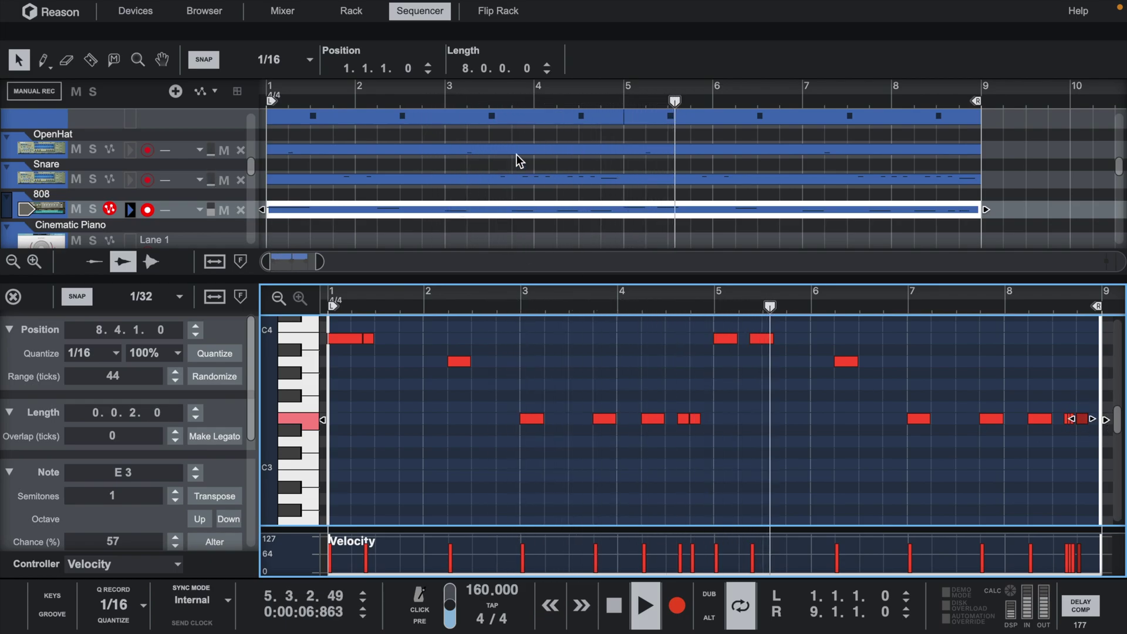
{"action": "left_click", "coordinate": [479, 192]}
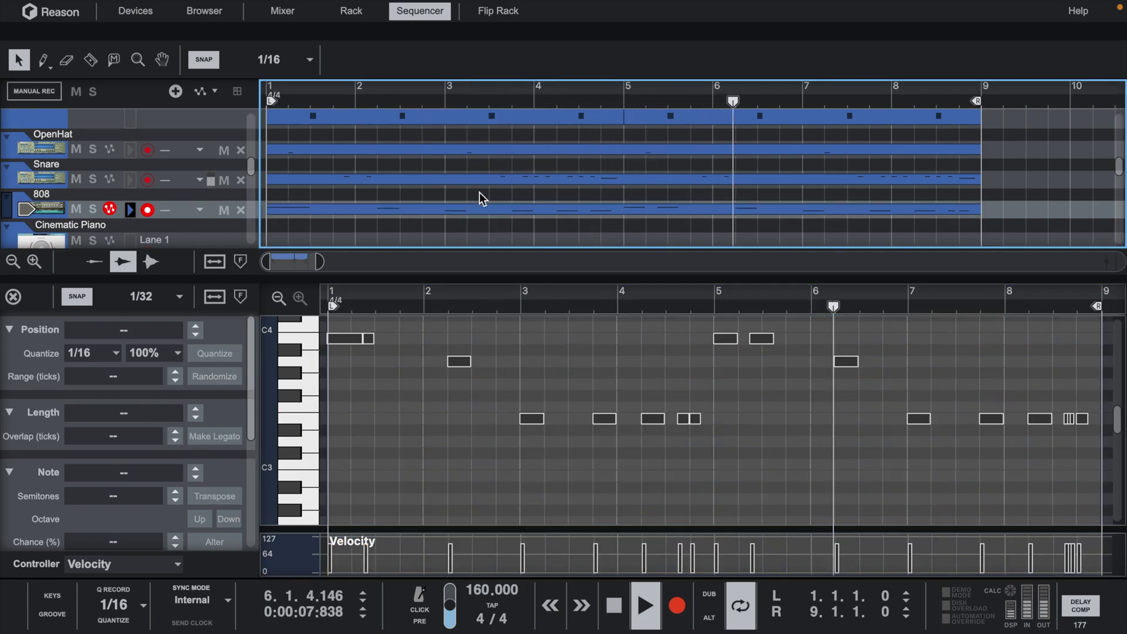
{"action": "left_click", "coordinate": [336, 340]}
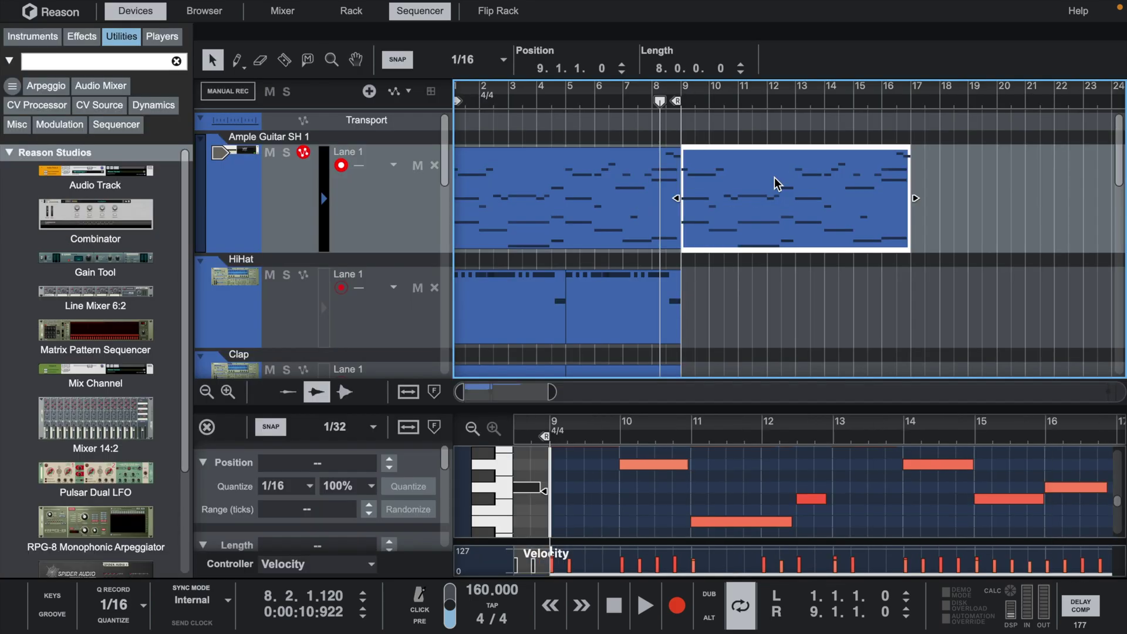
- Reverse the copied Ample Guitar clip at bar 9 and bounce it in place to audio
{"action": "right_click", "coordinate": [776, 176]}
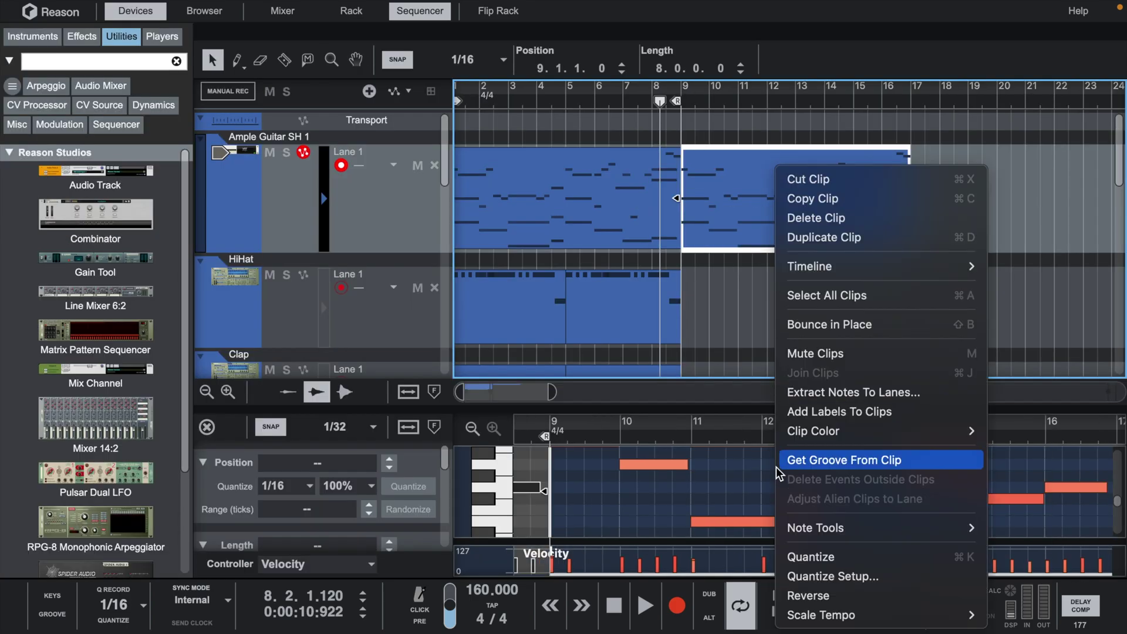
{"action": "left_click", "coordinate": [816, 558]}
{"action": "right_click", "coordinate": [810, 198]}
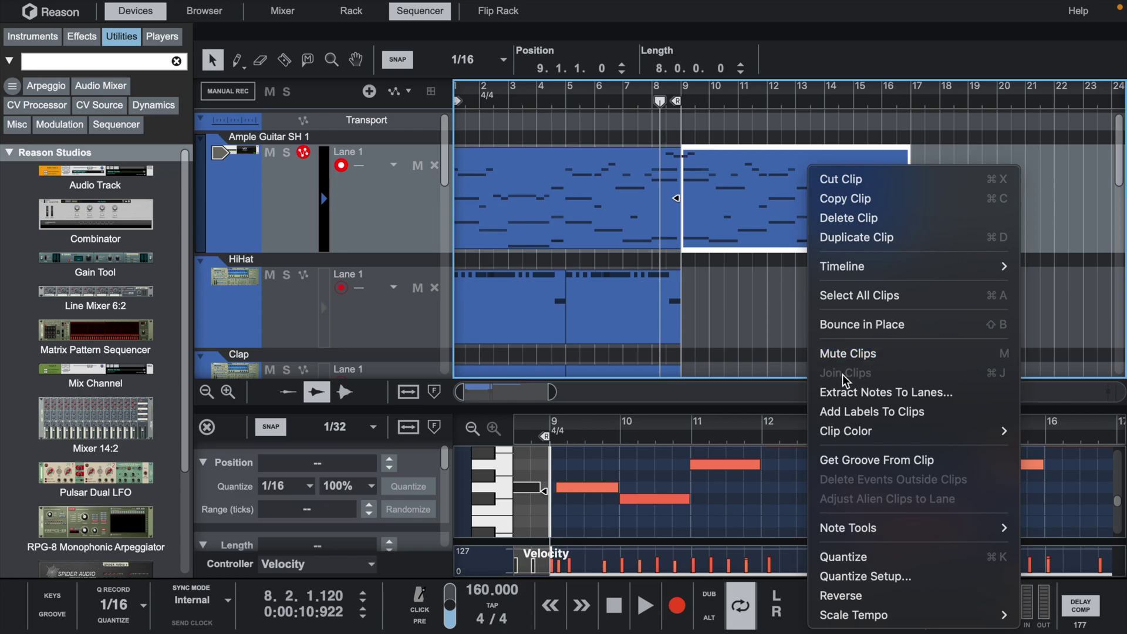
{"action": "left_click", "coordinate": [858, 322]}
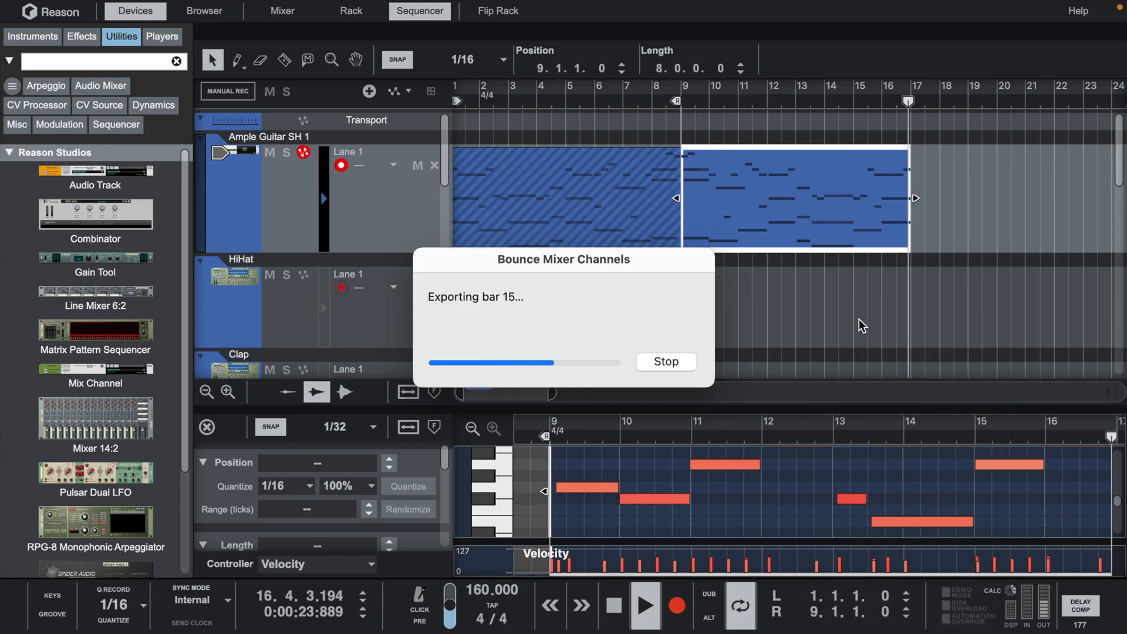
- Normalize the bounced guitar clip with a transpose of -12 and play it looped over bars 9 to 17
{"action": "right_click", "coordinate": [831, 295]}
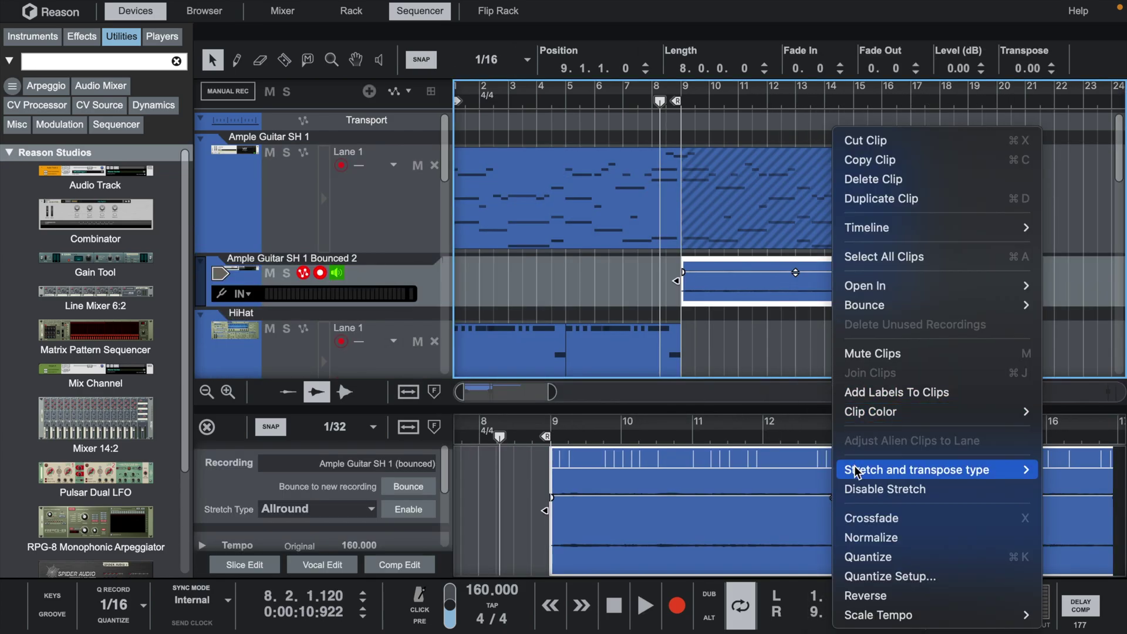
{"action": "left_click", "coordinate": [863, 531]}
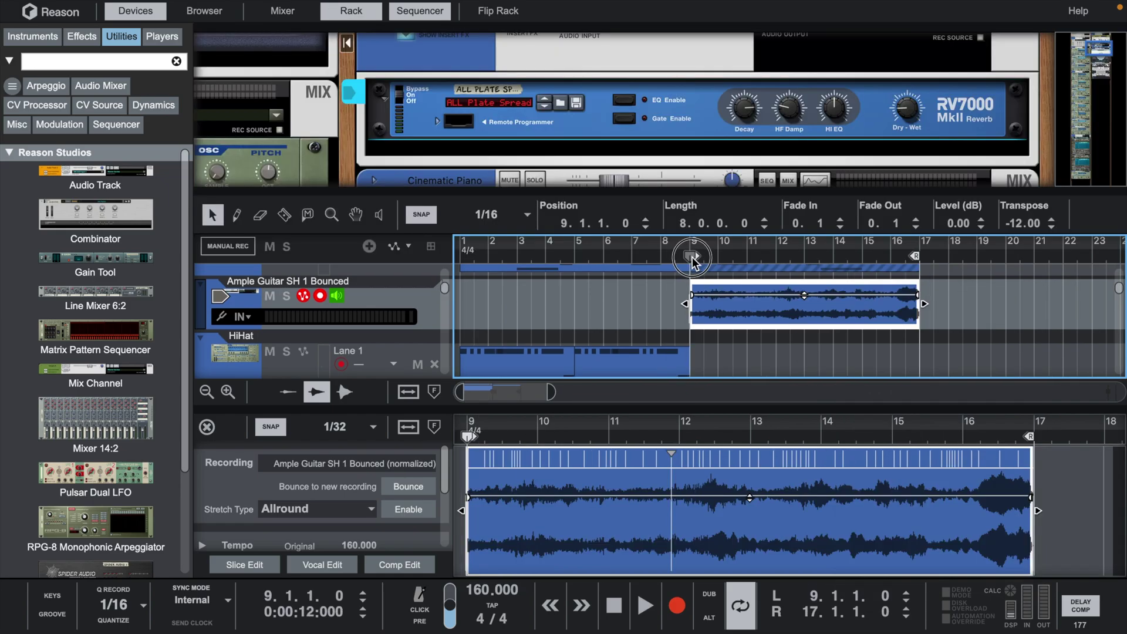
{"action": "key", "text": "space"}
{"action": "scroll", "coordinate": [723, 322], "scroll_direction": "right", "scroll_amount": 4}
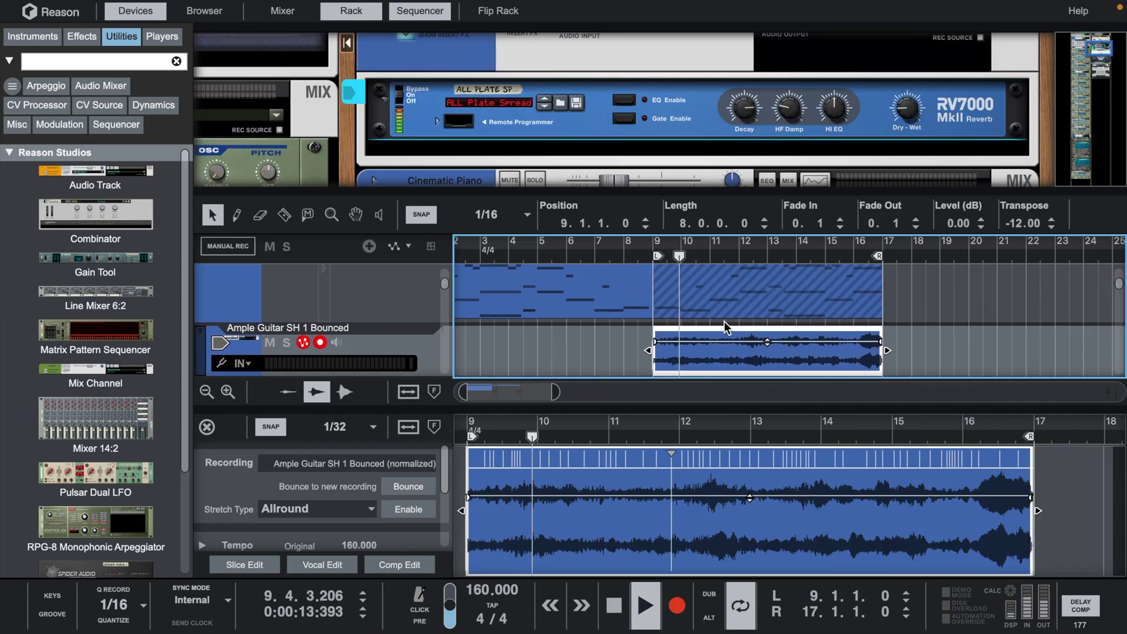
{"action": "scroll", "coordinate": [724, 321], "scroll_direction": "up", "scroll_amount": 2}
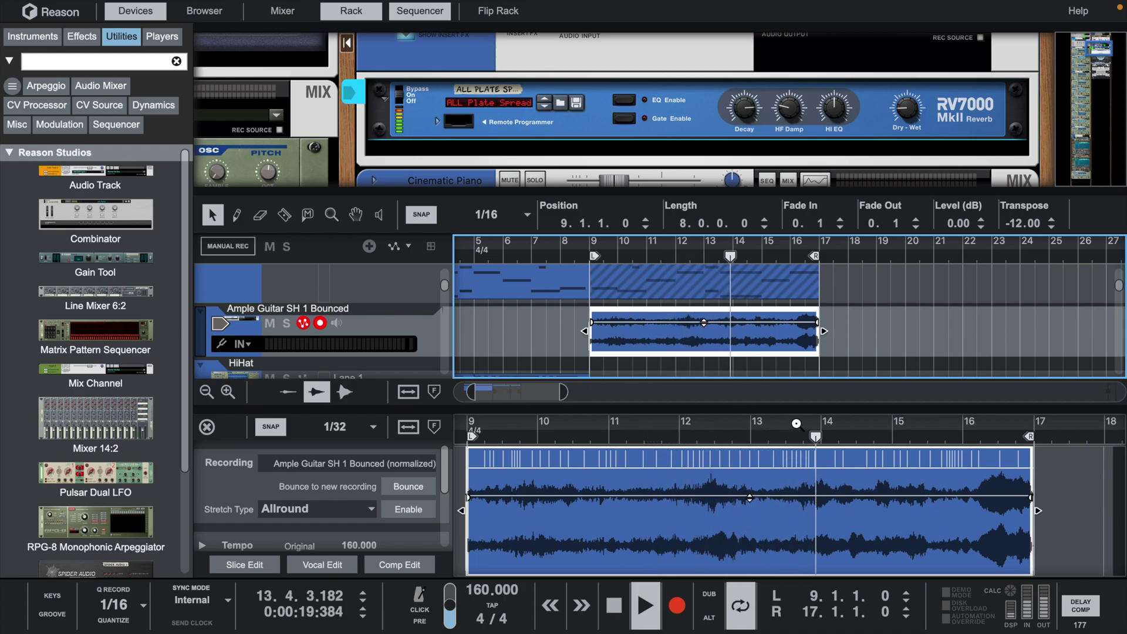
- Duplicate the bounced guitar clip to bar 17 and reverse the copy
{"action": "key", "text": "ctrl+d"}
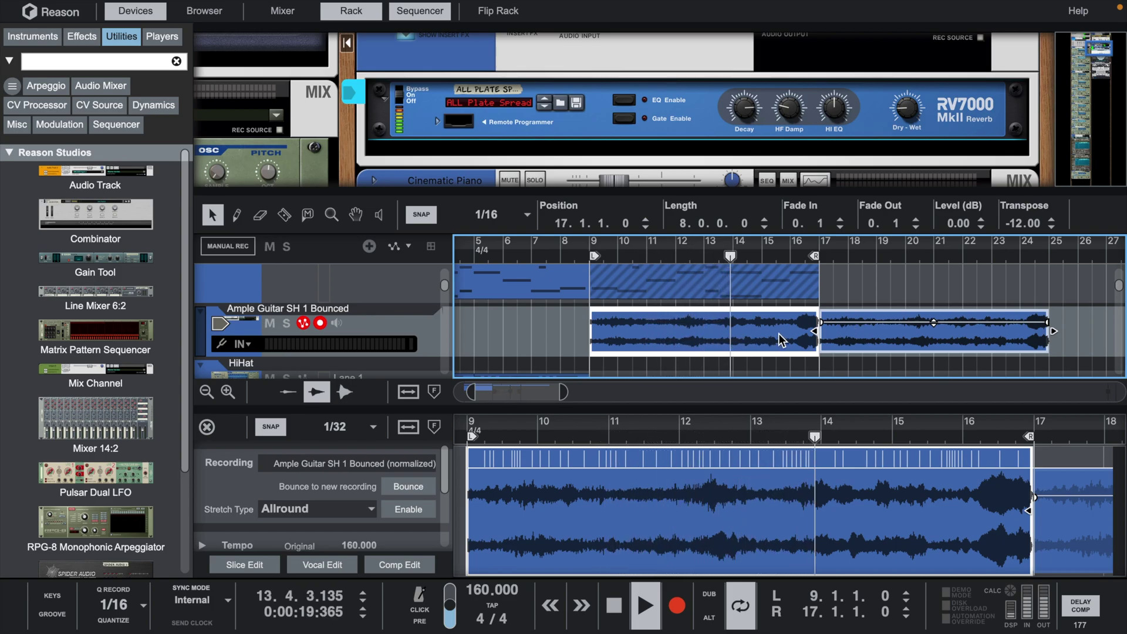
{"action": "right_click", "coordinate": [846, 340]}
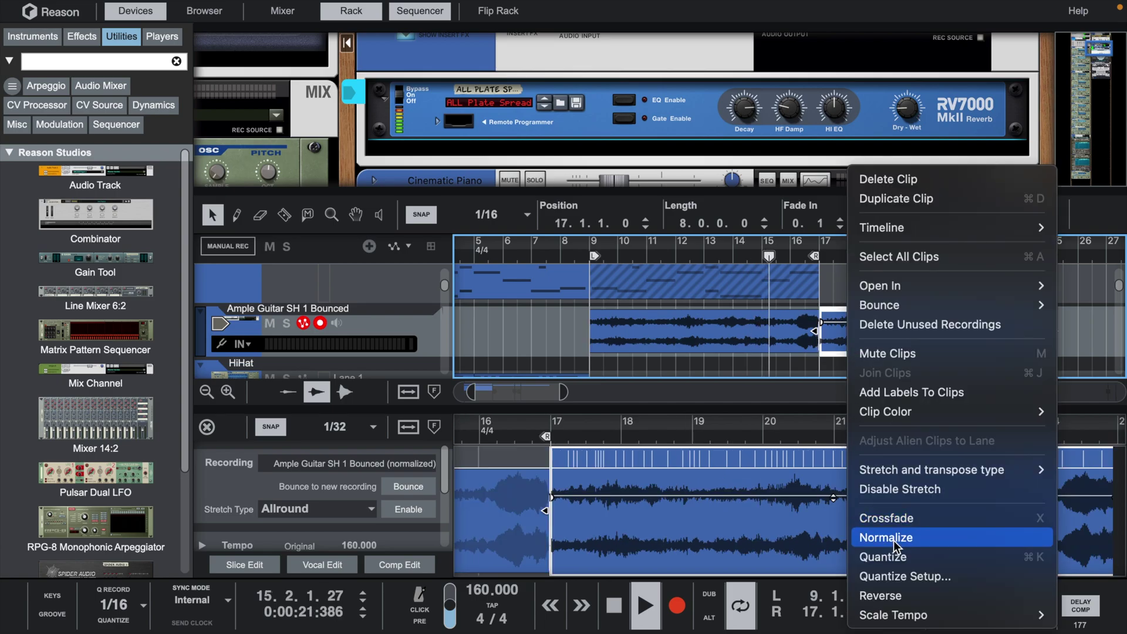
{"action": "left_click", "coordinate": [881, 595]}
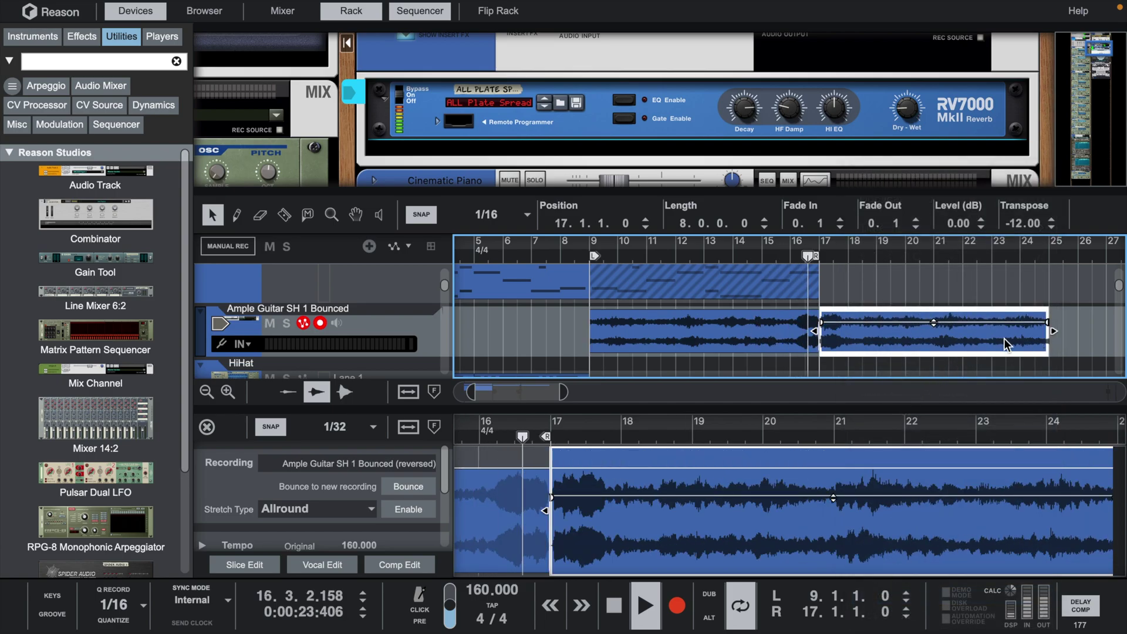
- Trim the reversed guitar clip to four bars and repeat it at bar 21, with the loop end moved to bar 25
{"action": "left_click_drag", "start_coordinate": [1053, 332], "coordinate": [936, 344]}
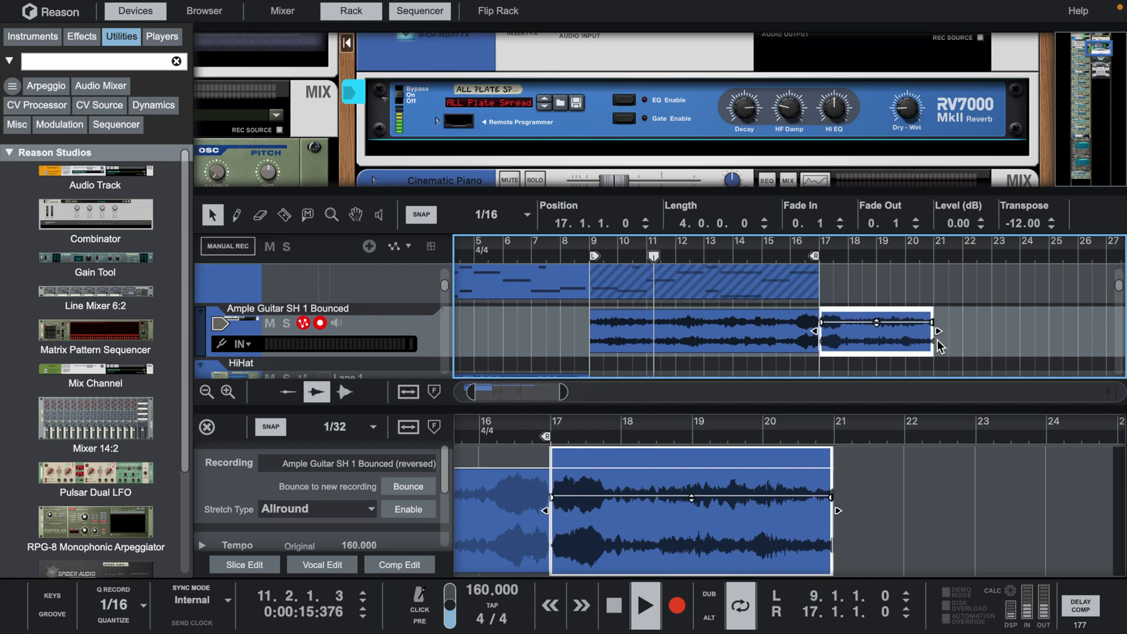
{"action": "key", "text": "ctrl+d"}
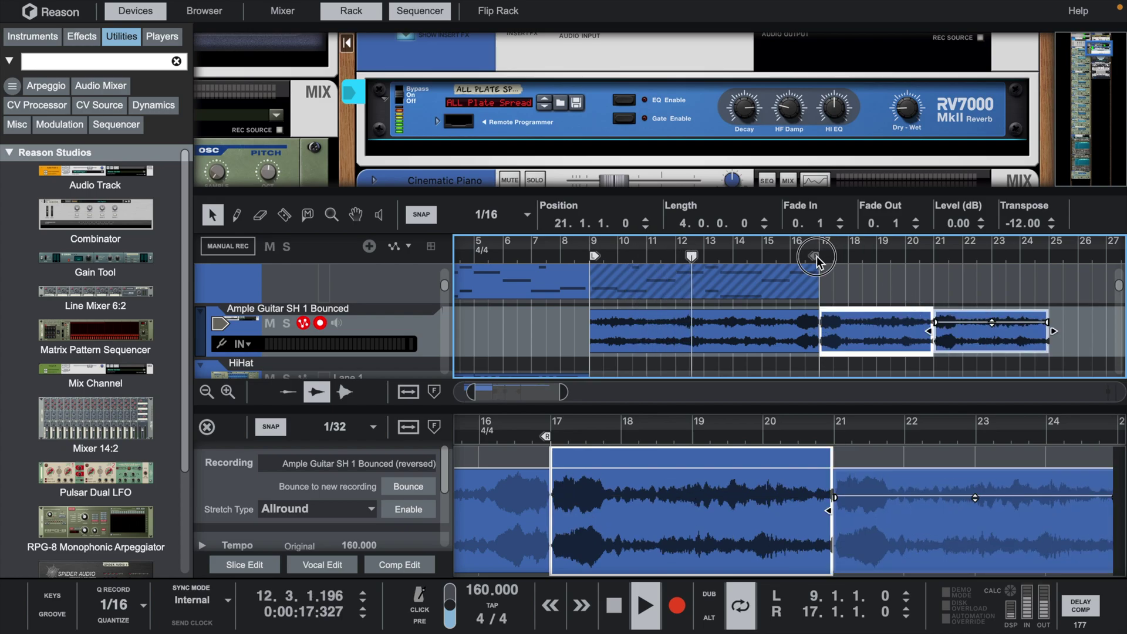
{"action": "mouse_move", "coordinate": [817, 260]}
{"action": "left_mouse_down"}
{"action": "mouse_move", "coordinate": [992, 271]}
{"action": "mouse_move", "coordinate": [1050, 291]}
{"action": "left_mouse_up"}
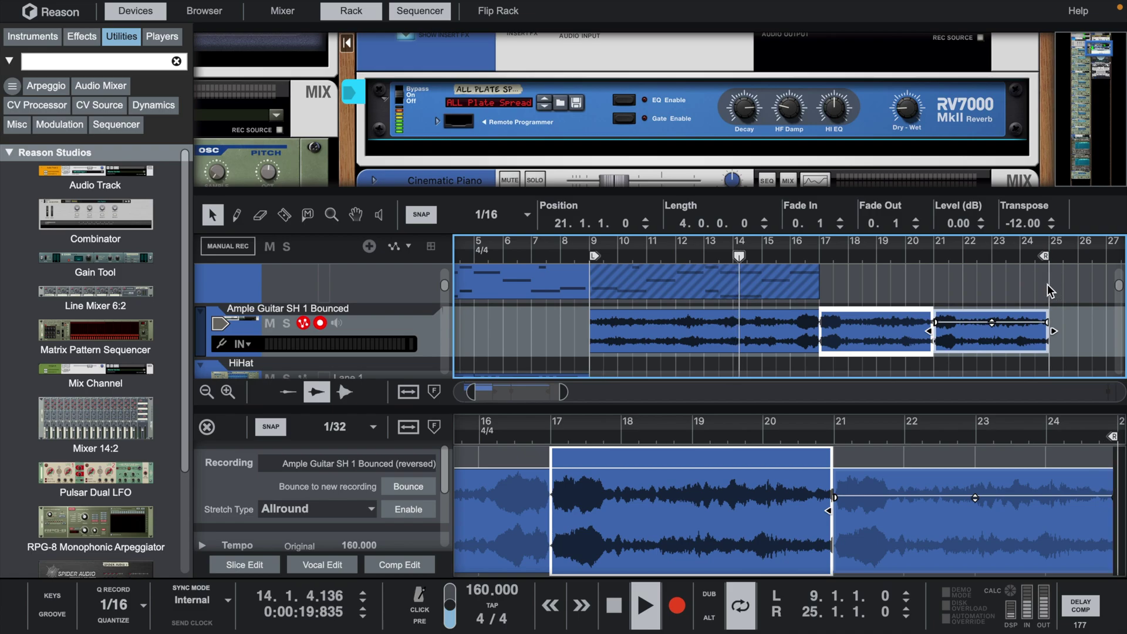
{"action": "left_click", "coordinate": [943, 293]}
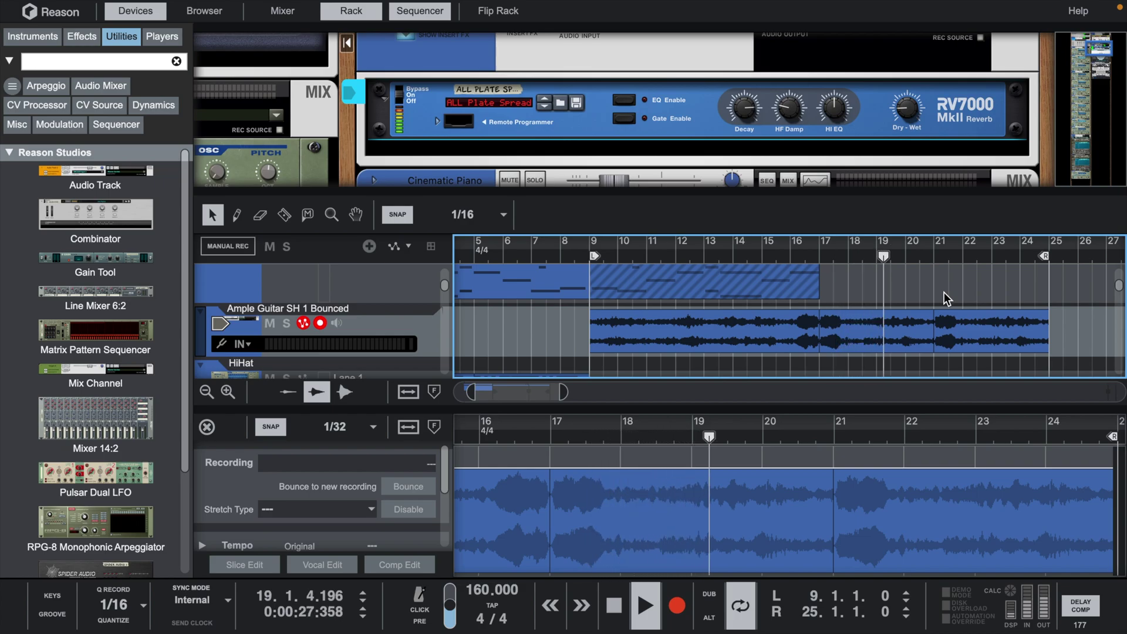
- Loop bars 17 to 25 to audition the reversed clips, and reset the loop to bars 1 to 17
{"action": "left_click_drag", "start_coordinate": [594, 256], "coordinate": [825, 258]}
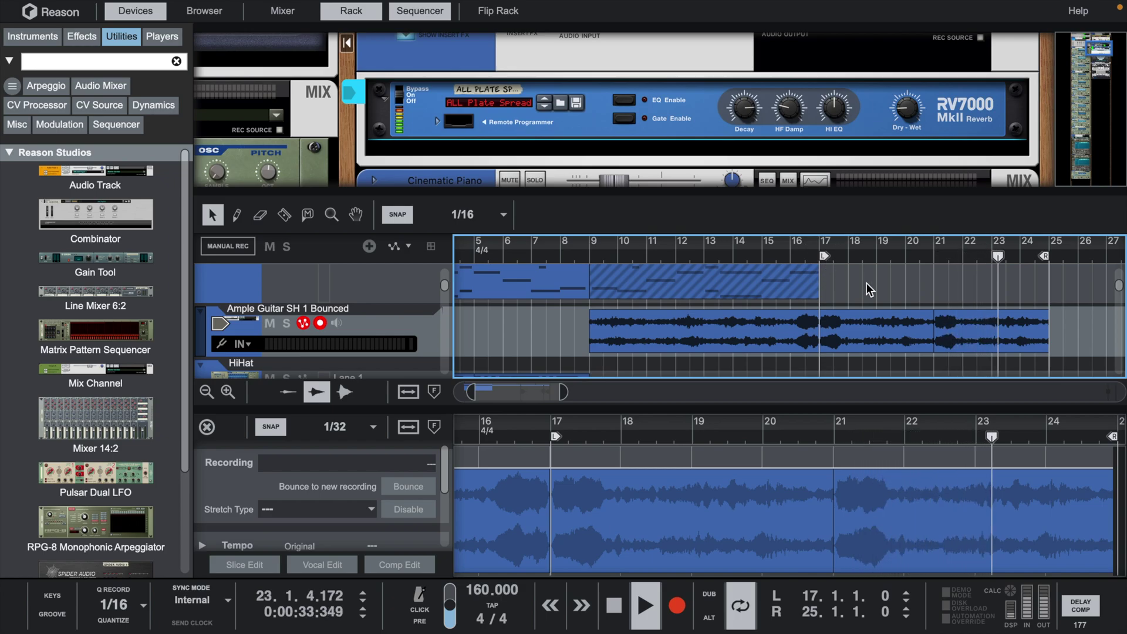
{"action": "left_click_drag", "start_coordinate": [825, 256], "coordinate": [588, 252]}
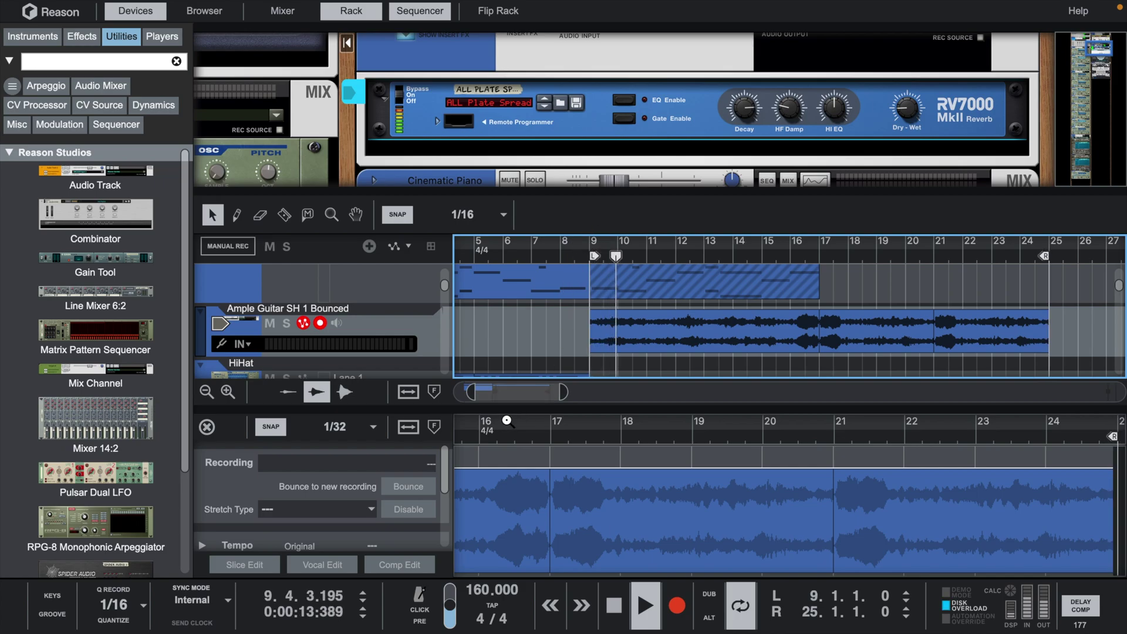
{"action": "left_click_drag", "start_coordinate": [566, 394], "coordinate": [626, 393]}
{"action": "left_click_drag", "start_coordinate": [472, 393], "coordinate": [424, 392]}
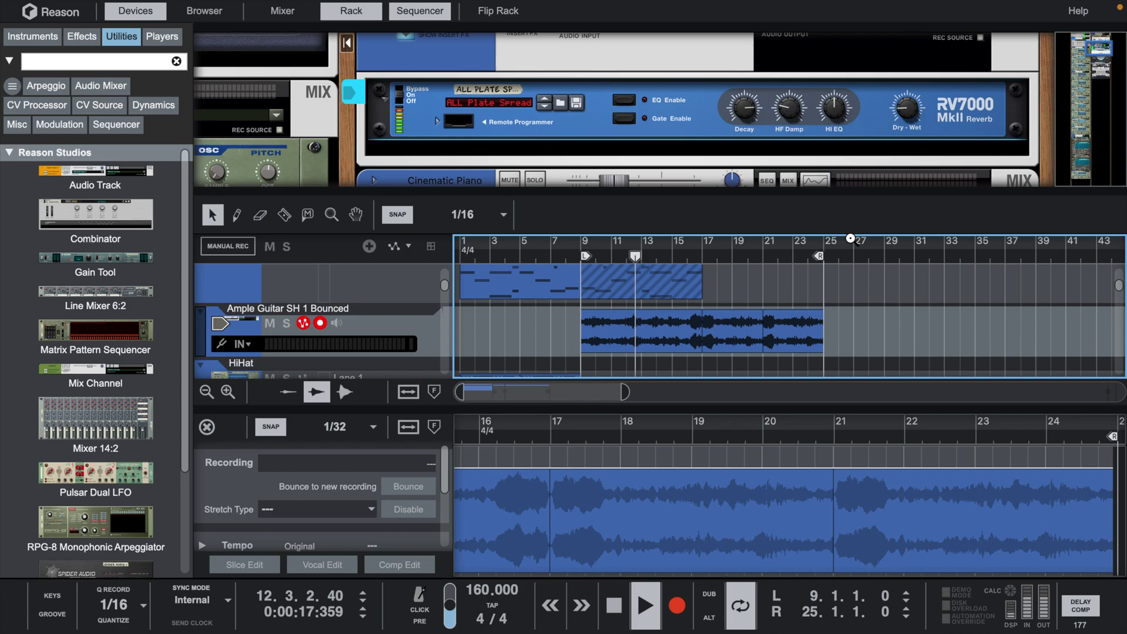
{"action": "left_click_drag", "start_coordinate": [818, 256], "coordinate": [701, 256]}
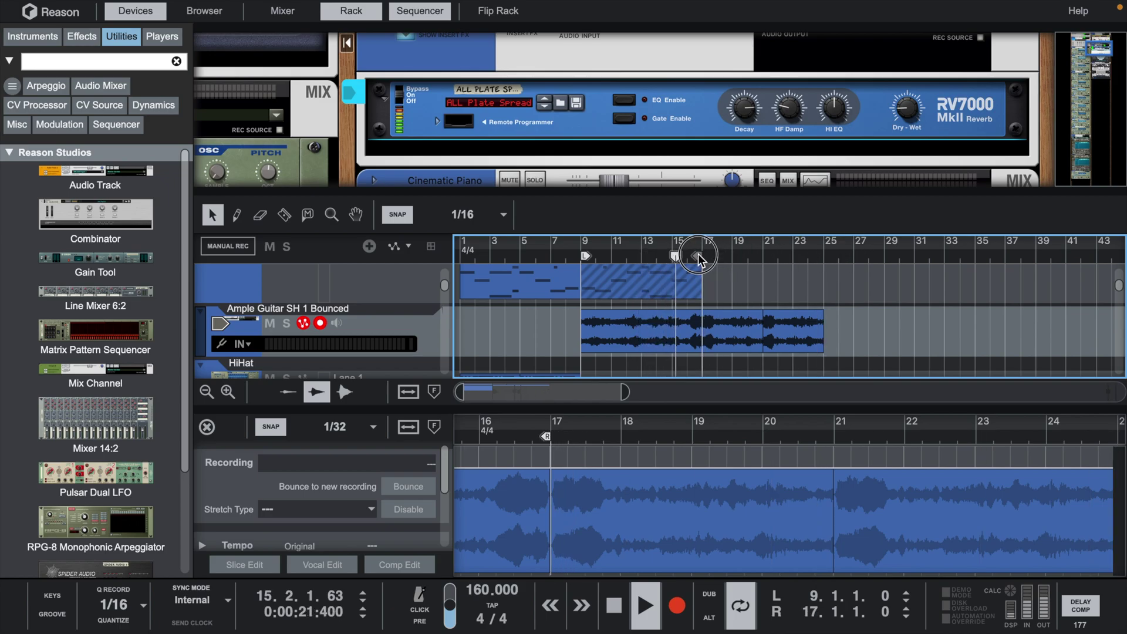
{"action": "left_click_drag", "start_coordinate": [584, 257], "coordinate": [337, 255]}
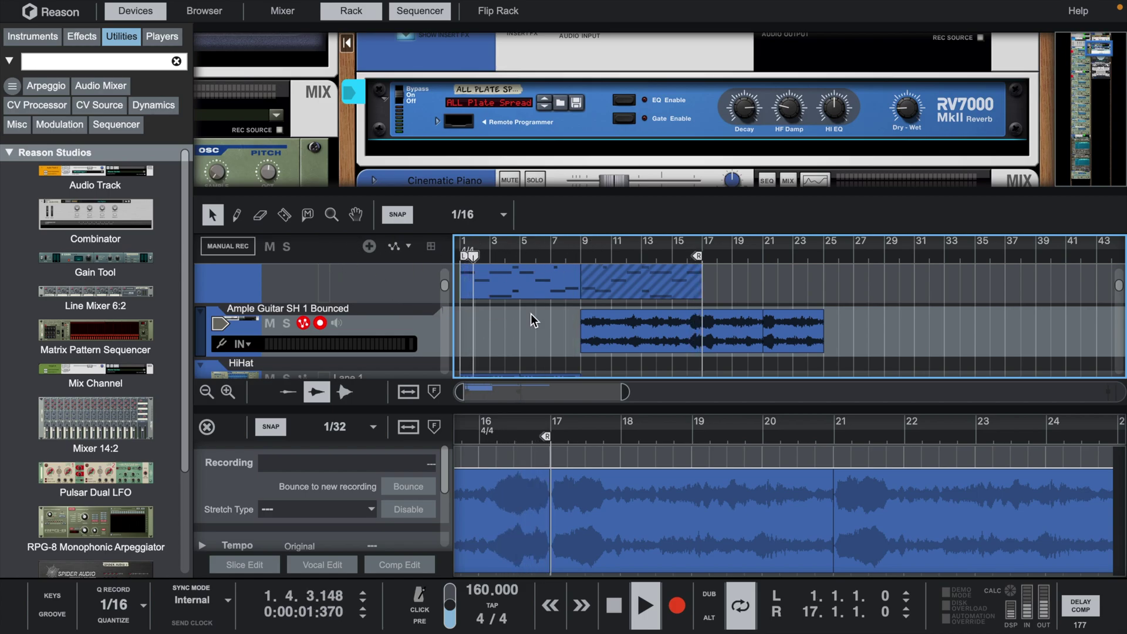
- Lower the Ample Guitar SH 1 mix channel's level to -14.06 dB
{"action": "scroll", "coordinate": [205, 396], "scroll_direction": "down", "scroll_amount": 1}
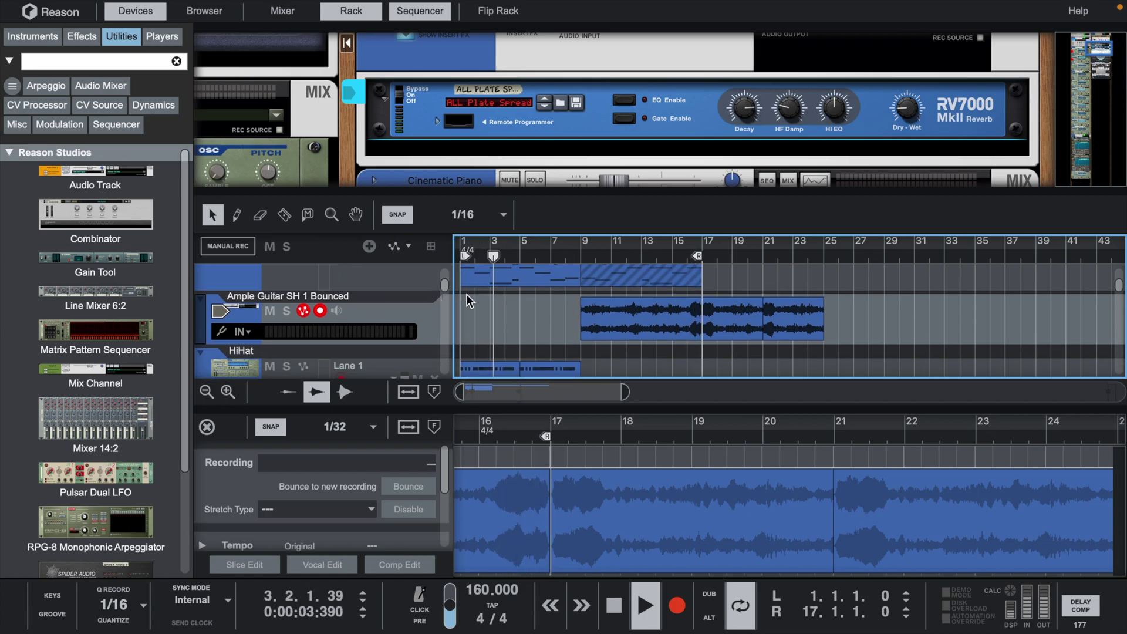
{"action": "scroll", "coordinate": [467, 294], "scroll_direction": "up", "scroll_amount": 3}
{"action": "left_click", "coordinate": [242, 344]}
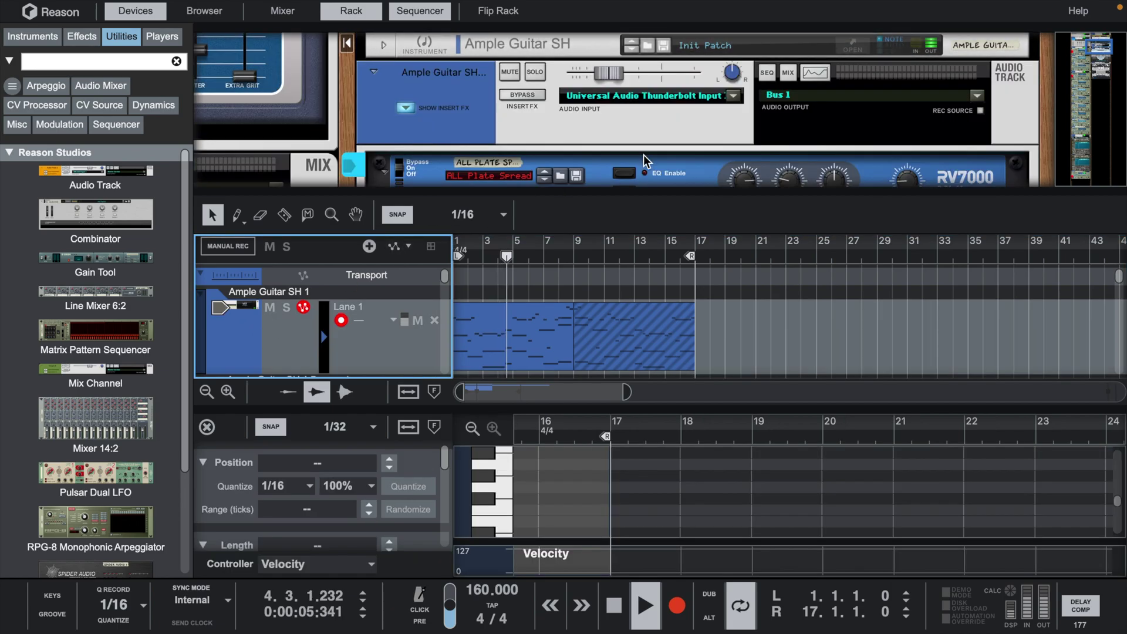
{"action": "scroll", "coordinate": [644, 154], "scroll_direction": "up", "scroll_amount": 10}
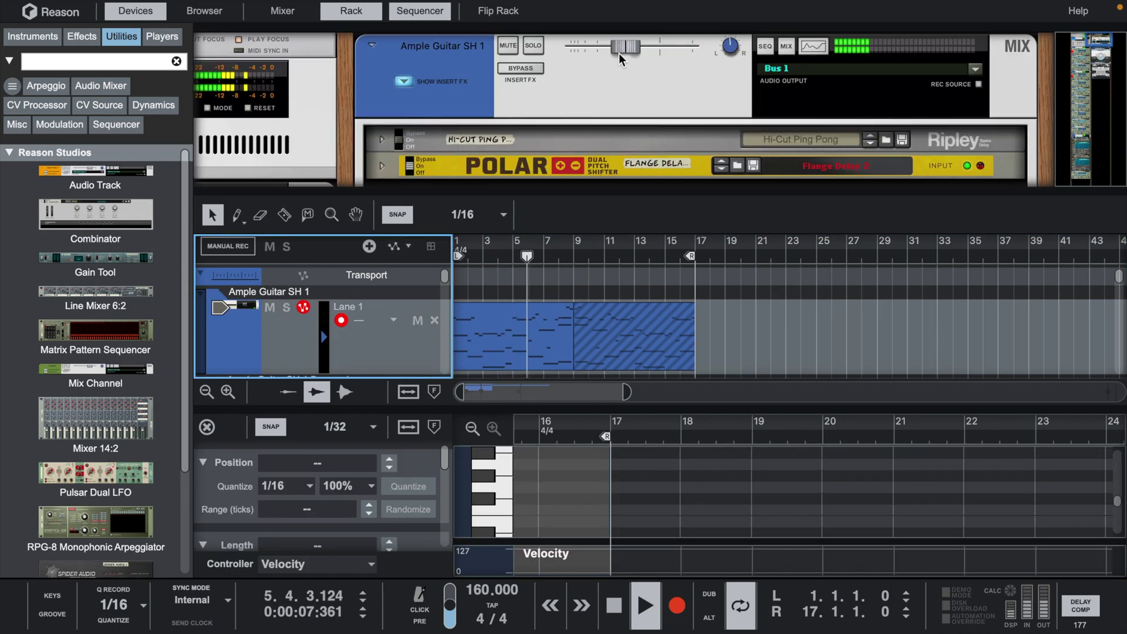
{"action": "left_click_drag", "start_coordinate": [619, 53], "coordinate": [616, 53]}
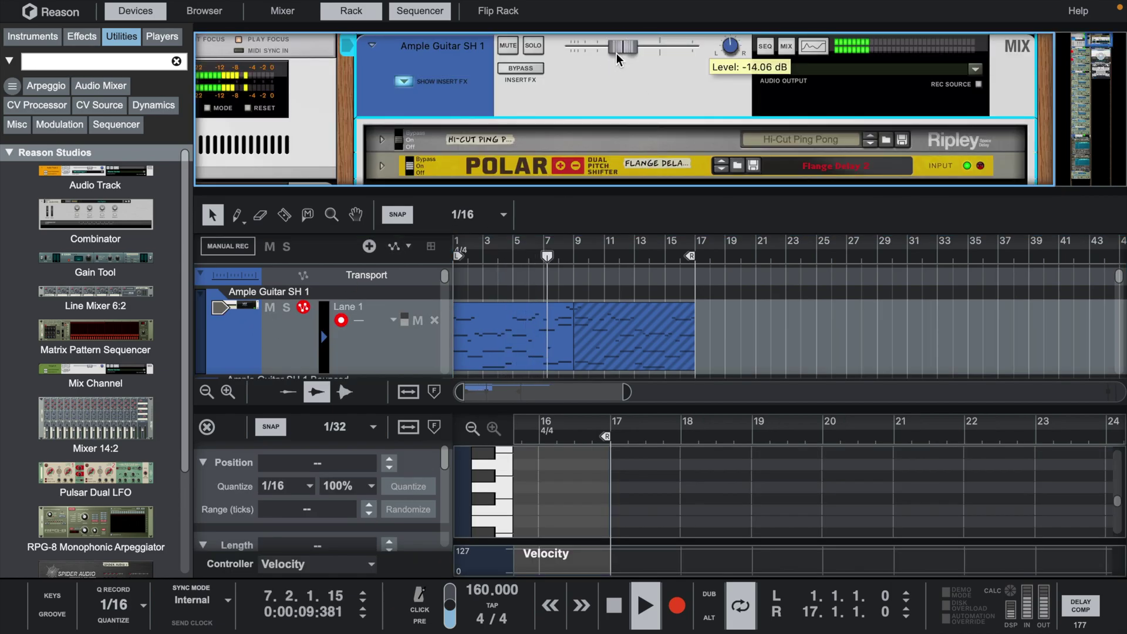
- Raise the level of the bounced guitar's audio track slightly
{"action": "scroll", "coordinate": [625, 344], "scroll_direction": "down", "scroll_amount": 4}
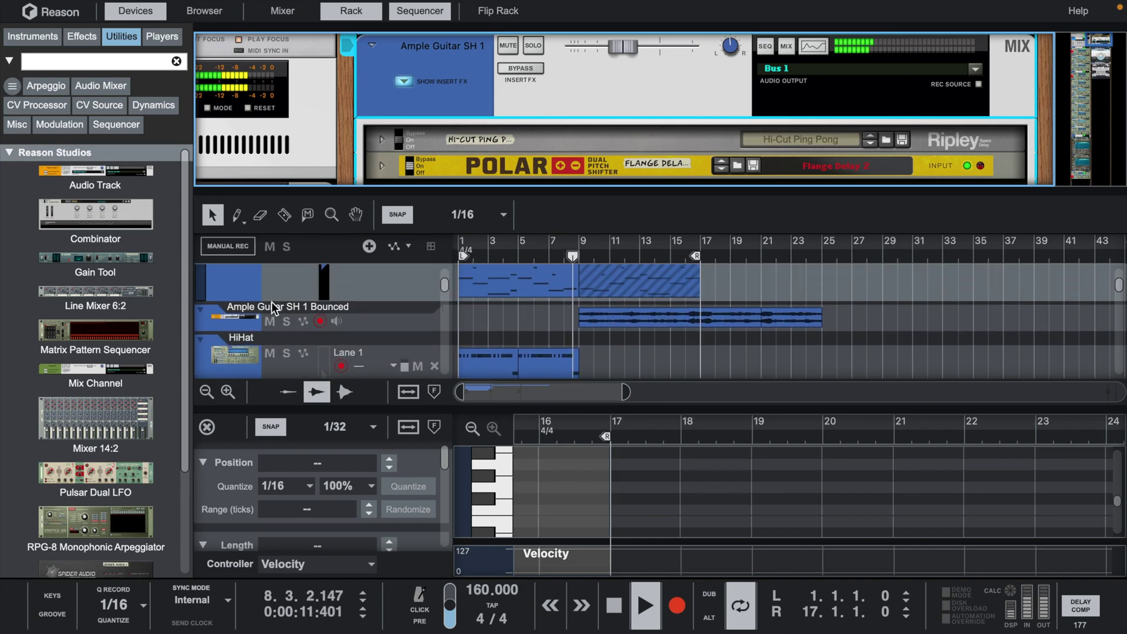
{"action": "left_click", "coordinate": [399, 321]}
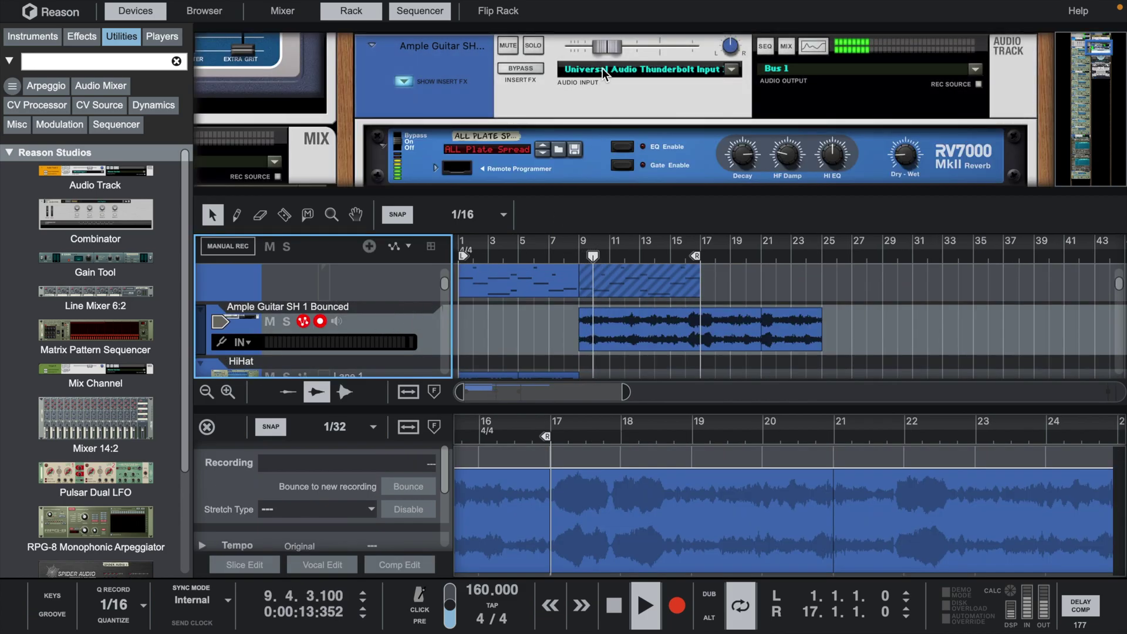
{"action": "left_click", "coordinate": [617, 41]}
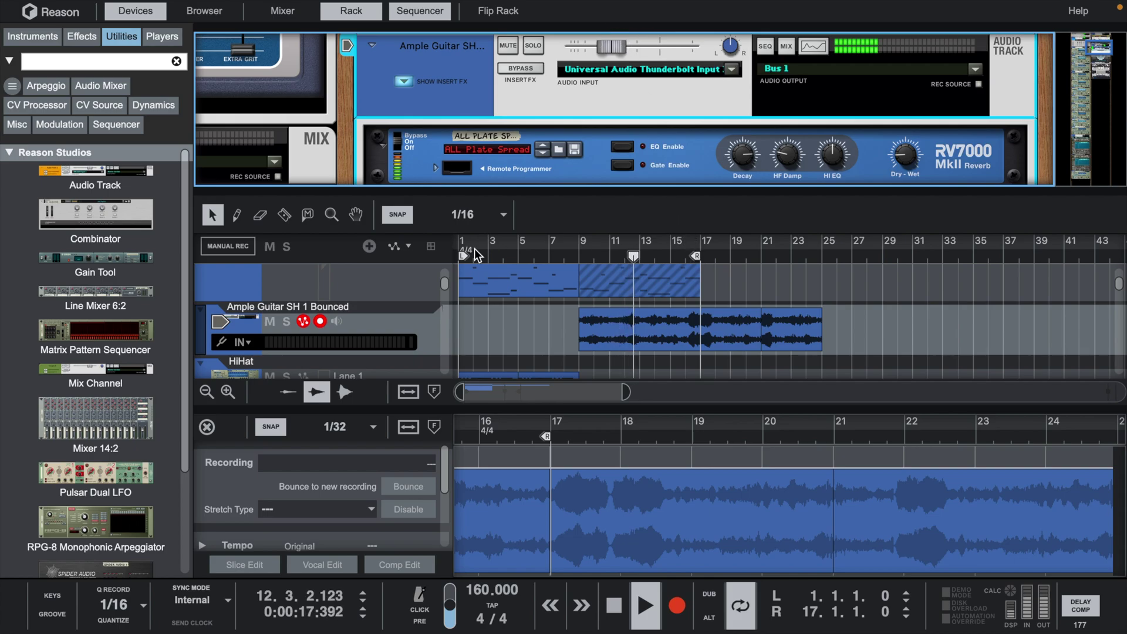
- Extend the loop end to bar 25 and hide the rack to enlarge the sequencer
{"action": "left_click_drag", "start_coordinate": [696, 257], "coordinate": [816, 269]}
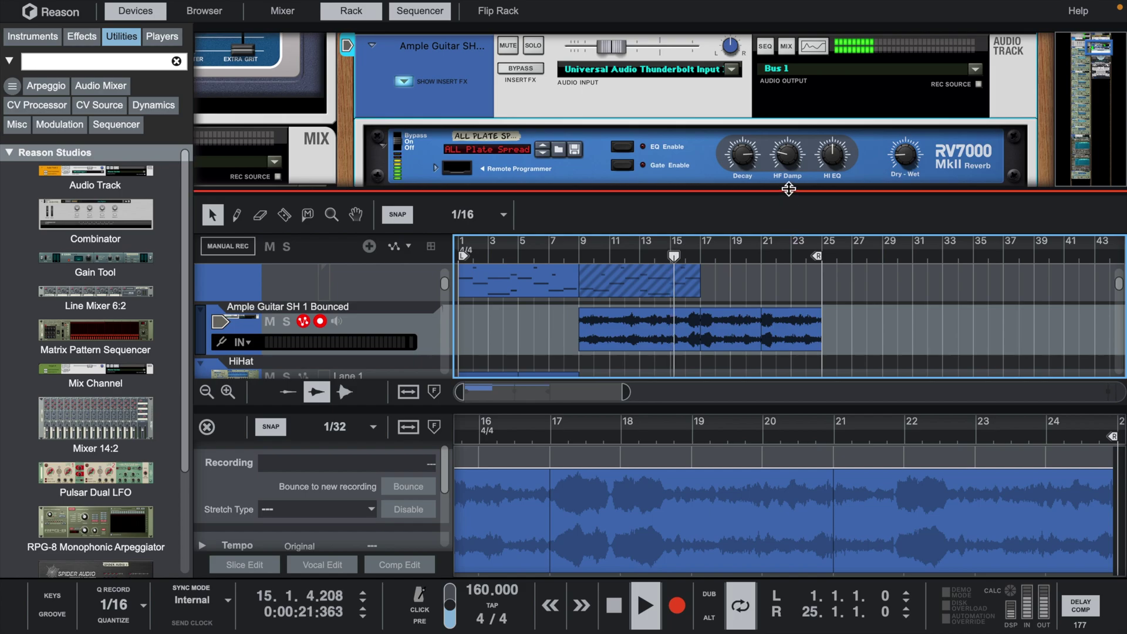
{"action": "left_click_drag", "start_coordinate": [789, 188], "coordinate": [789, 35]}
{"action": "scroll", "coordinate": [675, 231], "scroll_direction": "up", "scroll_amount": 3}
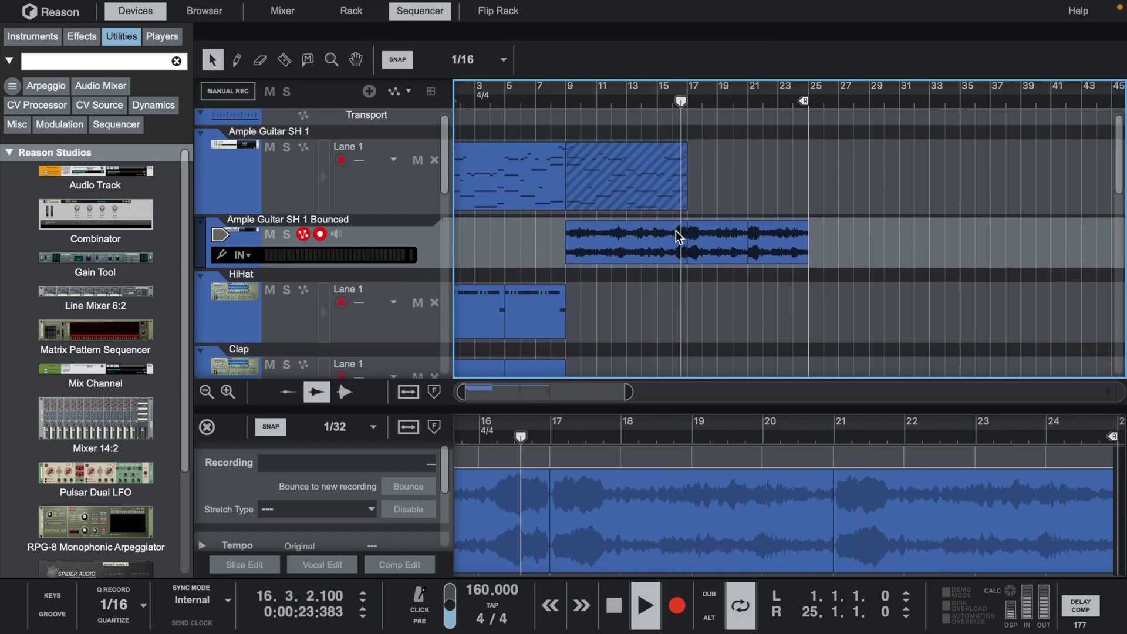
{"action": "scroll", "coordinate": [675, 230], "scroll_direction": "left", "scroll_amount": 2}
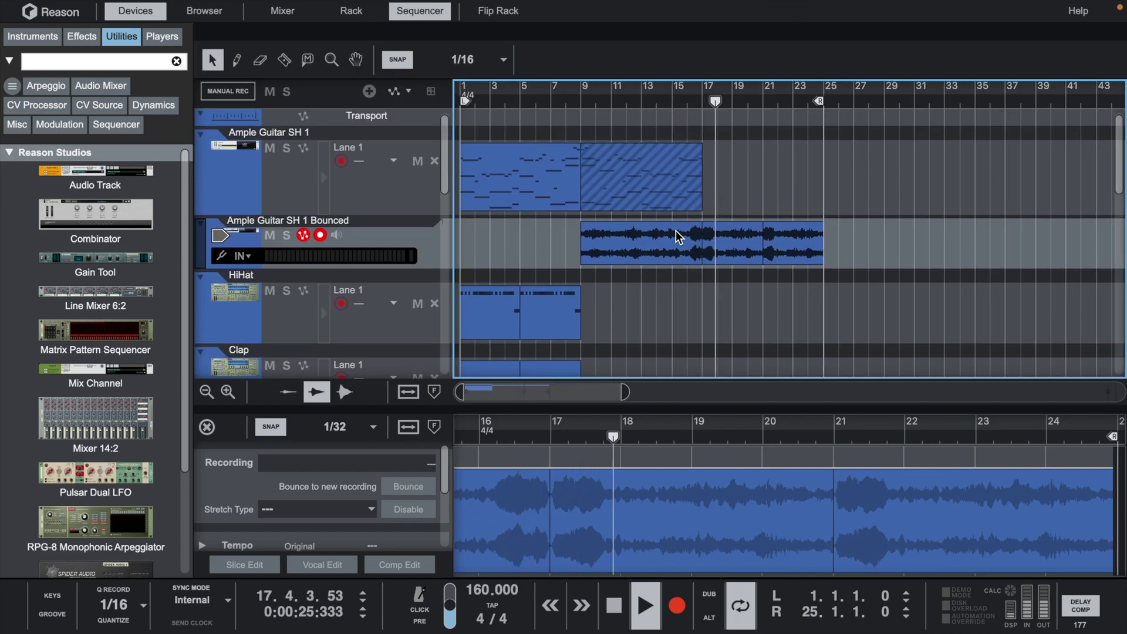
{"action": "scroll", "coordinate": [471, 134], "scroll_direction": "down", "scroll_amount": 5}
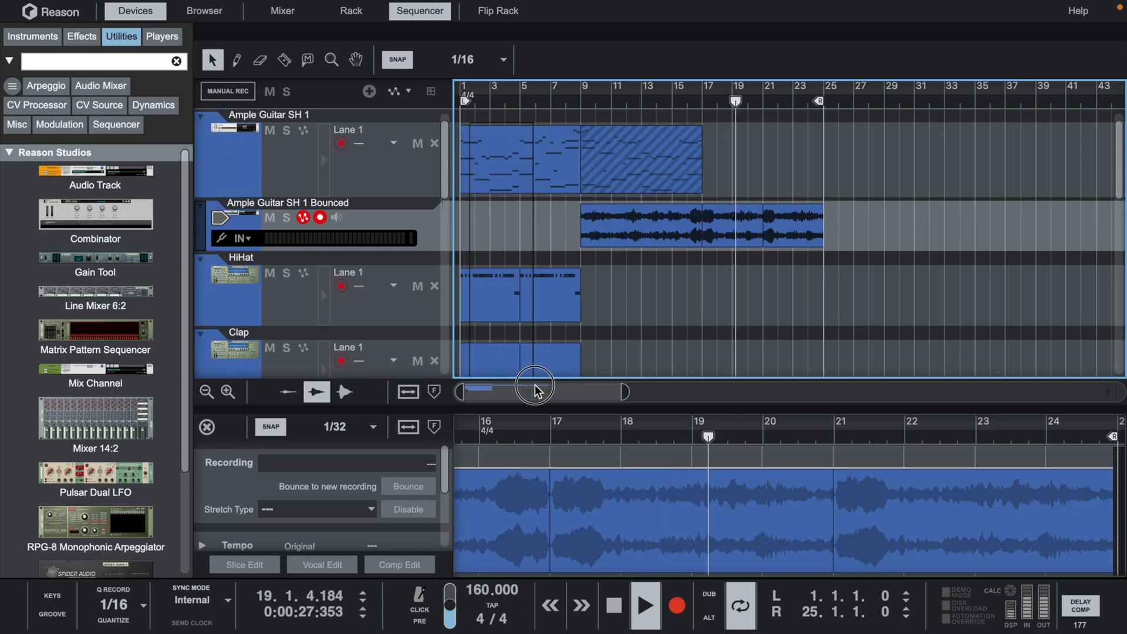
{"action": "scroll", "coordinate": [502, 176], "scroll_direction": "up", "scroll_amount": 5}
{"action": "left_click", "coordinate": [502, 137]}
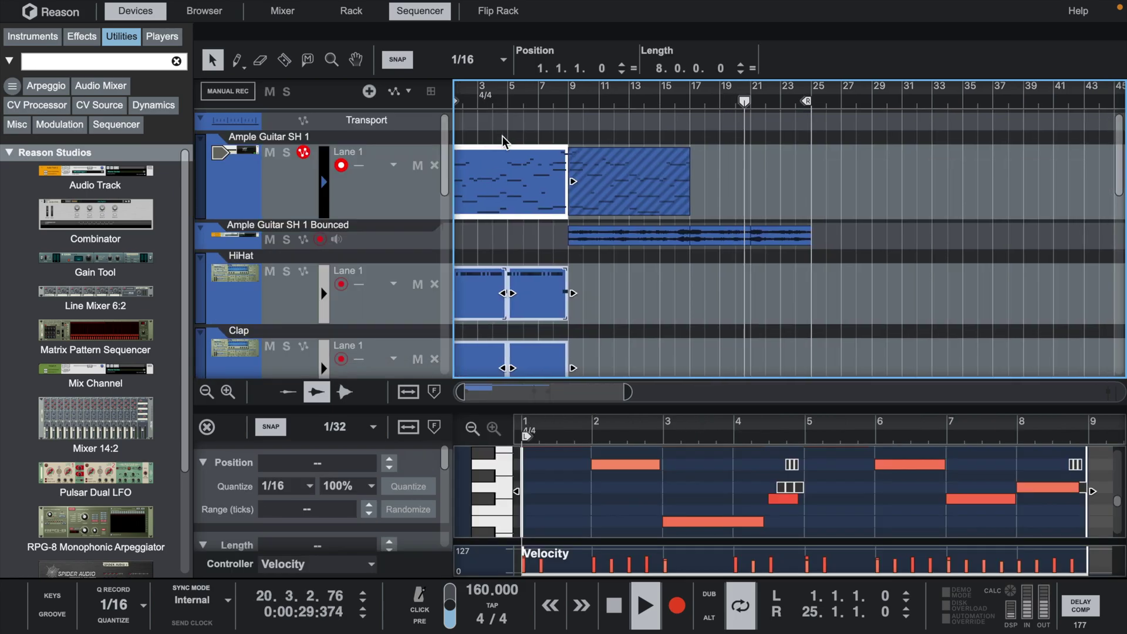
{"action": "scroll", "coordinate": [502, 136], "scroll_direction": "down", "scroll_amount": 8}
{"action": "scroll", "coordinate": [502, 136], "scroll_direction": "up", "scroll_amount": 8}
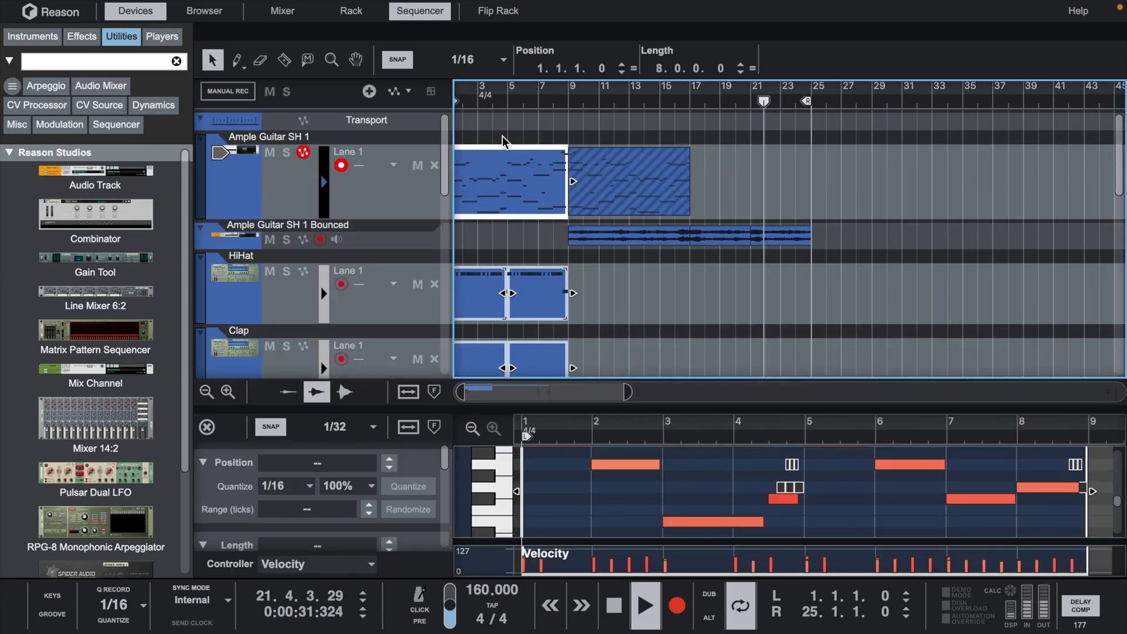
{"action": "left_click", "coordinate": [499, 236]}
{"action": "scroll", "coordinate": [501, 231], "scroll_direction": "left", "scroll_amount": 1}
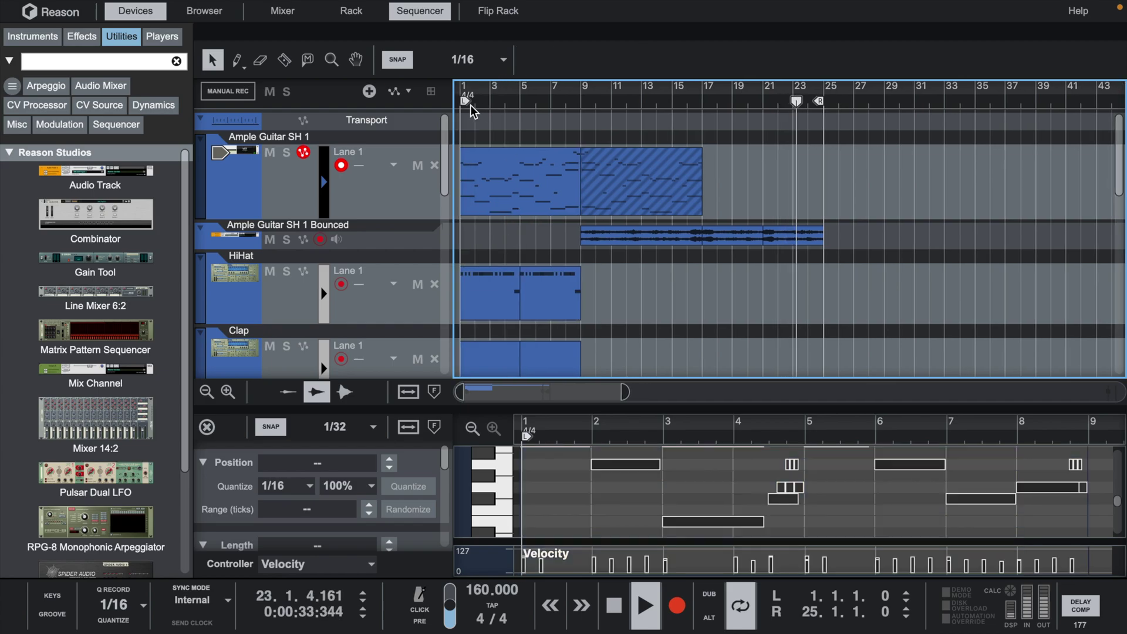
- Loop bars 17 to 25 to audition the bounced guitar ending, and return the loop start to bar 1
{"action": "left_click_drag", "start_coordinate": [466, 103], "coordinate": [653, 106]}
{"action": "left_click_drag", "start_coordinate": [706, 112], "coordinate": [704, 112]}
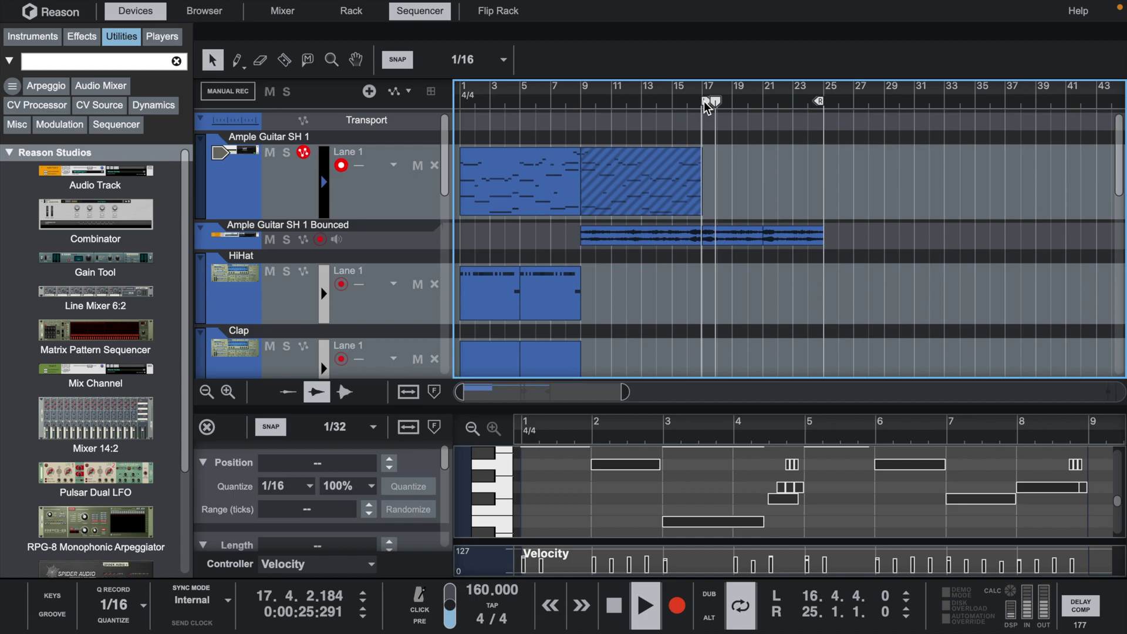
{"action": "left_click_drag", "start_coordinate": [704, 110], "coordinate": [709, 106]}
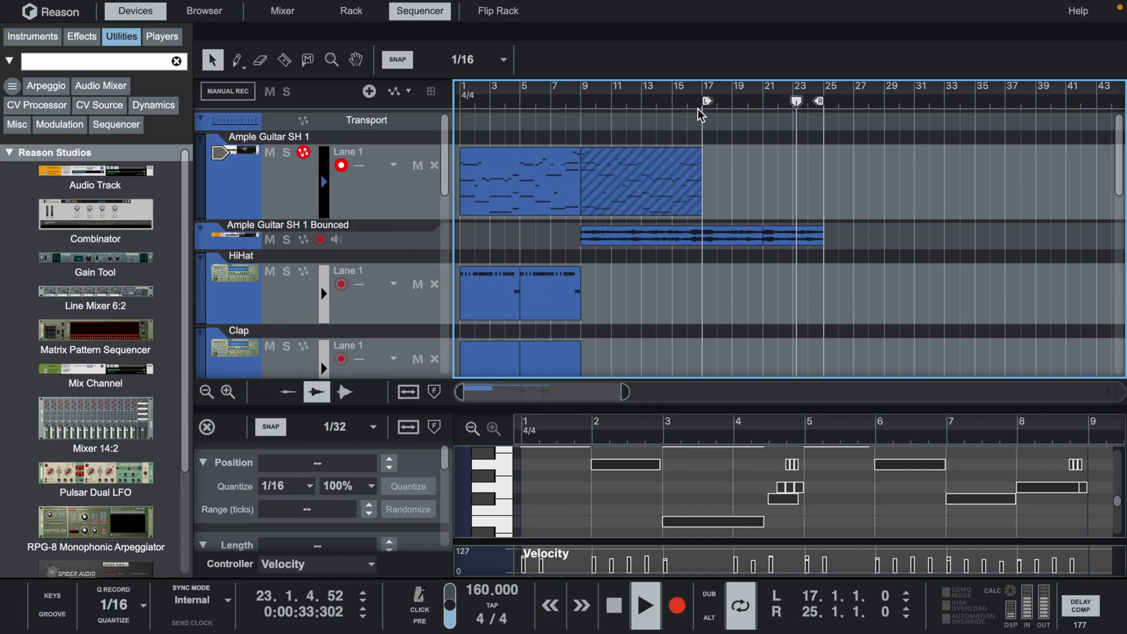
{"action": "left_click_drag", "start_coordinate": [705, 99], "coordinate": [423, 91]}
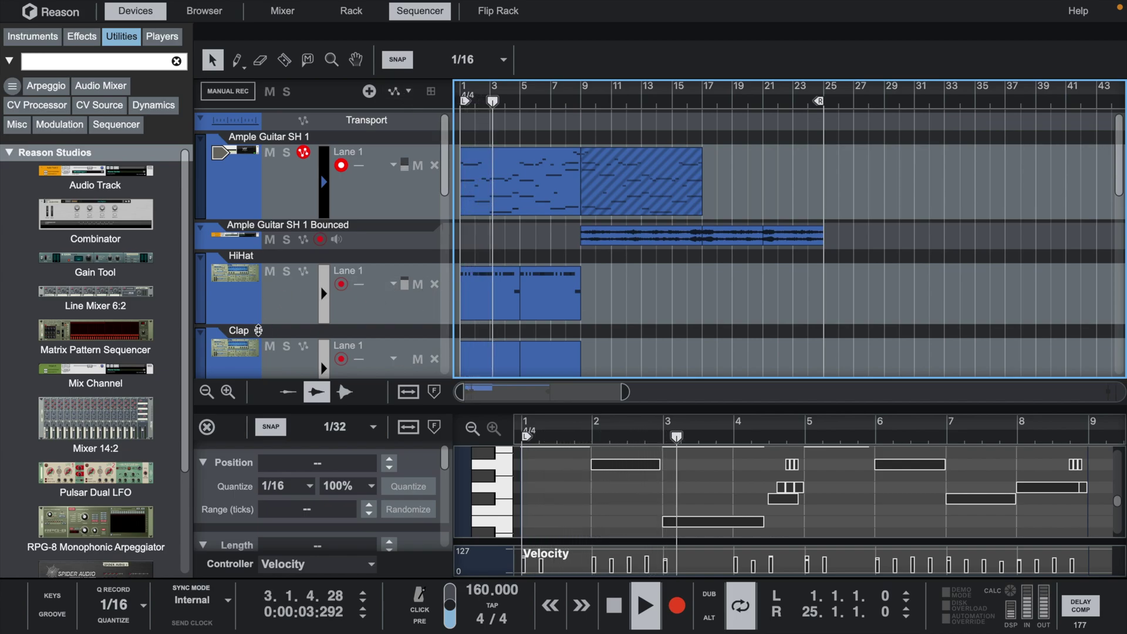
- Loop bars 1 to 9, and with the sequencer snap set to Bar, return the loop end to bar 25
{"action": "scroll", "coordinate": [770, 189], "scroll_direction": "up", "scroll_amount": 3}
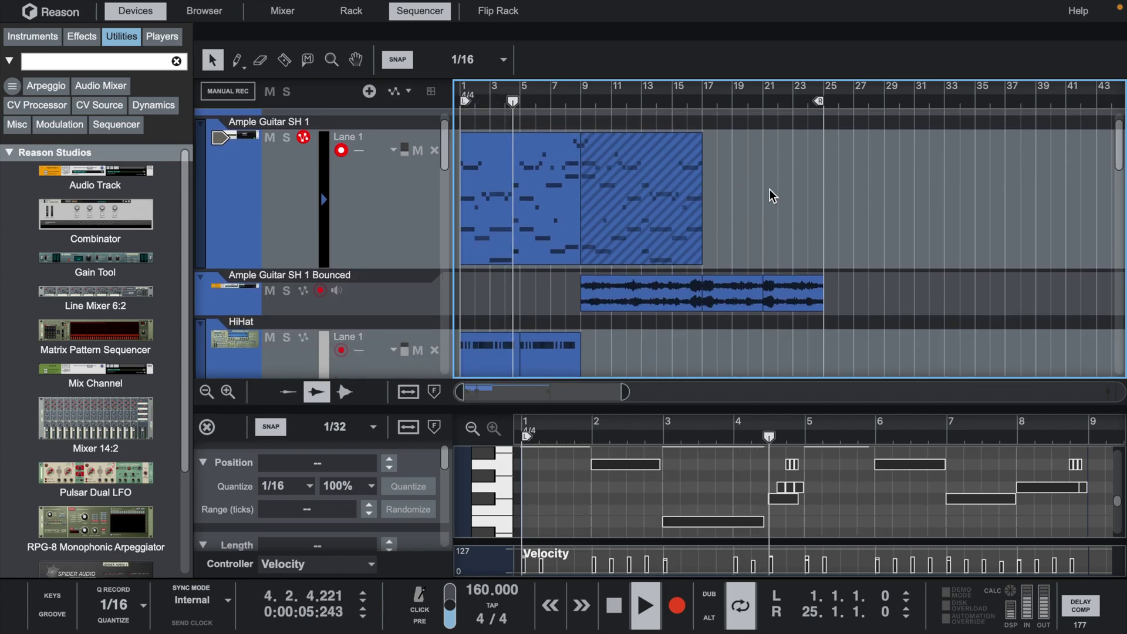
{"action": "scroll", "coordinate": [632, 208], "scroll_direction": "down", "scroll_amount": 1}
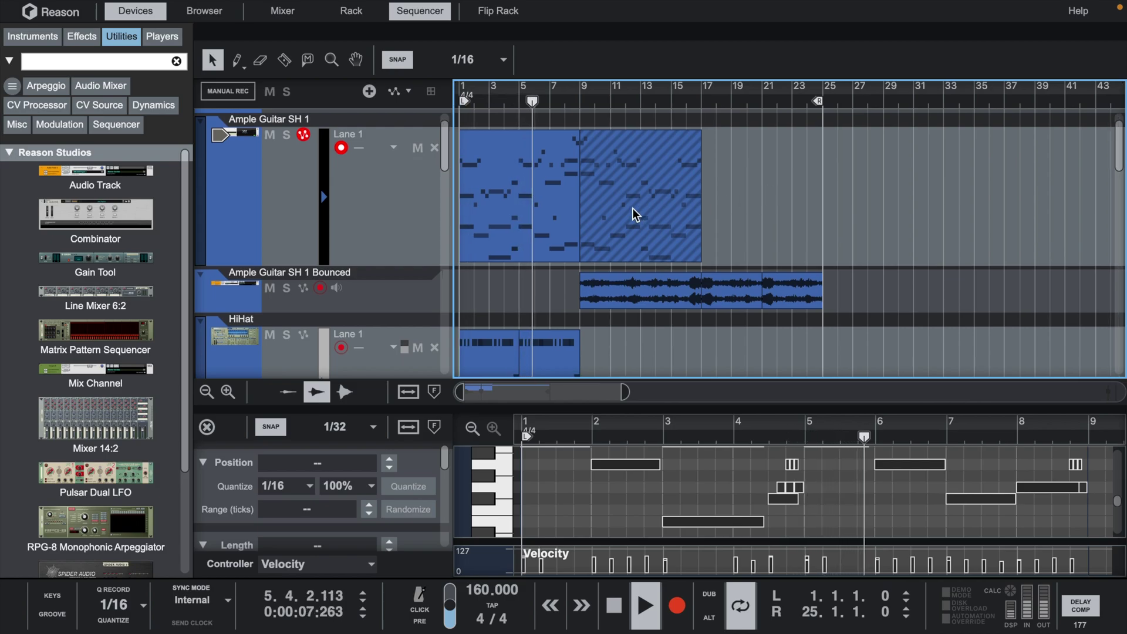
{"action": "scroll", "coordinate": [632, 207], "scroll_direction": "down", "scroll_amount": 1}
{"action": "left_click_drag", "start_coordinate": [817, 101], "coordinate": [580, 94]}
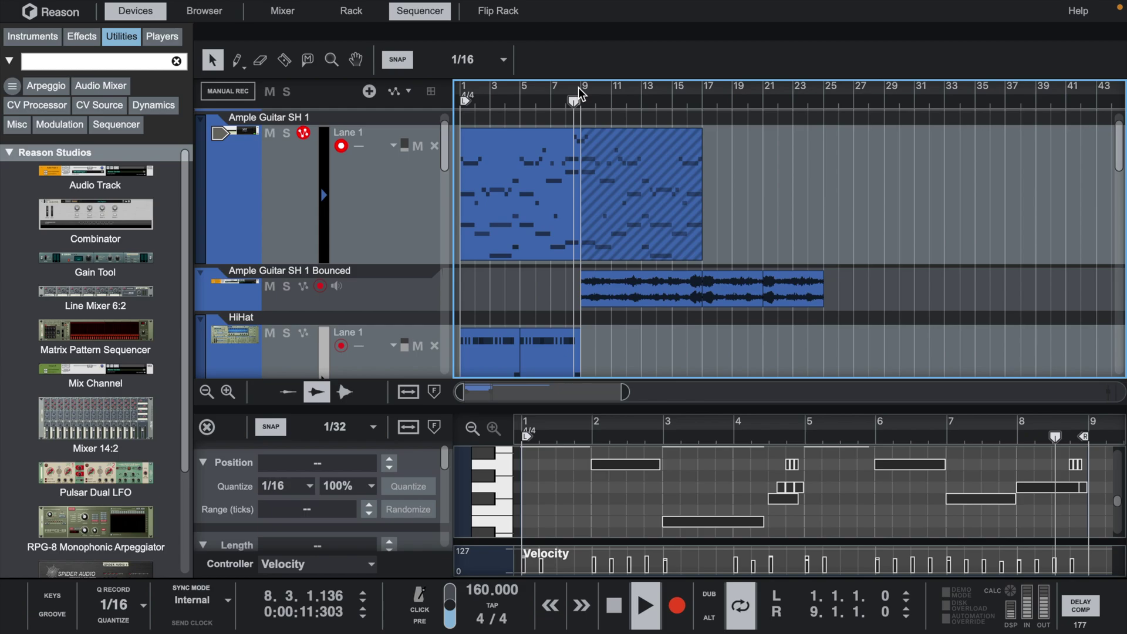
{"action": "left_click", "coordinate": [481, 62]}
{"action": "left_click", "coordinate": [468, 78]}
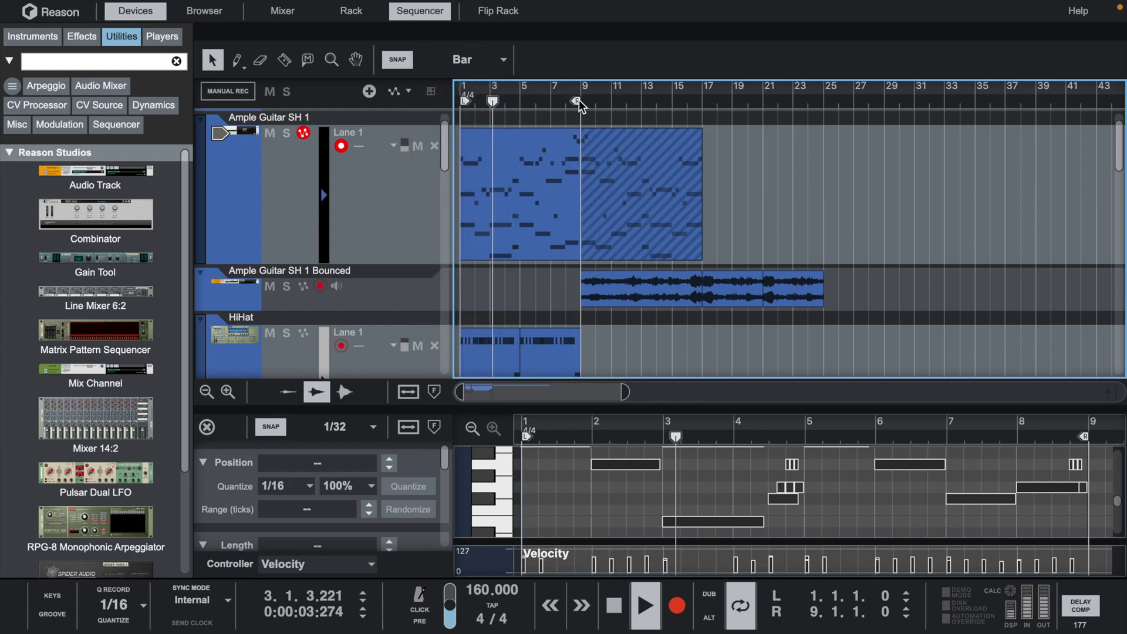
{"action": "left_click_drag", "start_coordinate": [580, 105], "coordinate": [820, 126]}
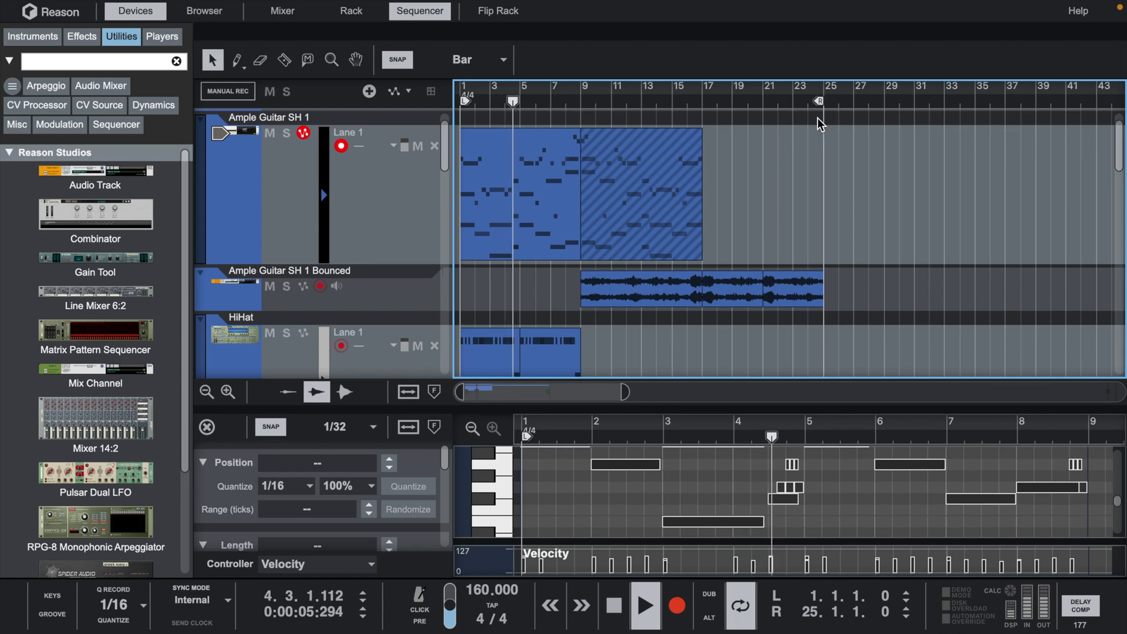
{"action": "key", "text": "h"}
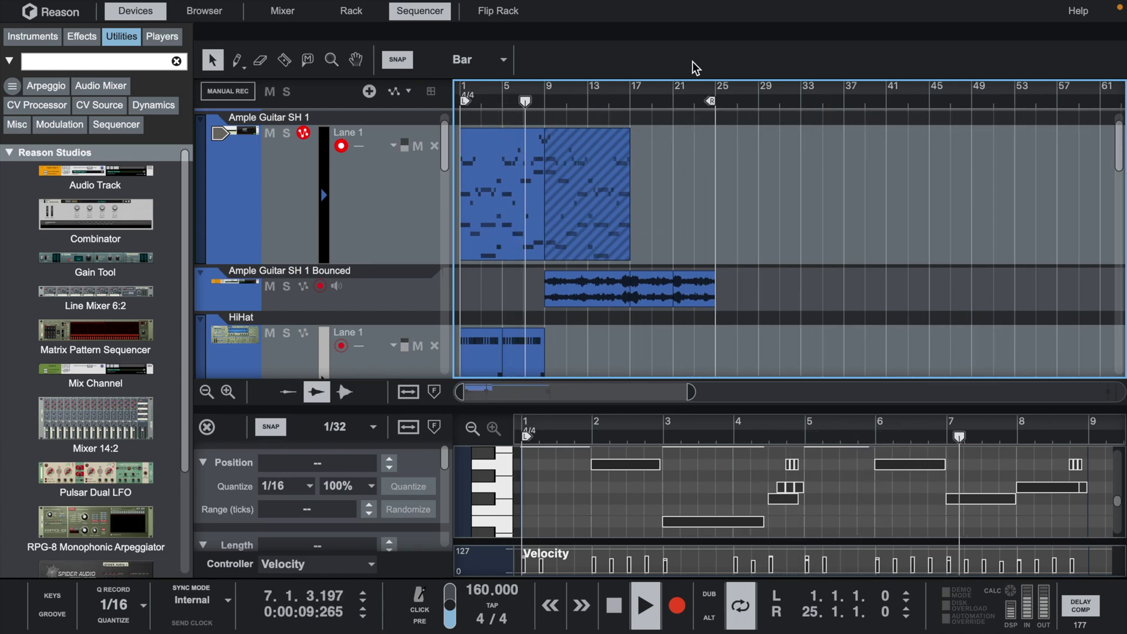
- Show the rack and mixer above the sequencer, and close the note editor
{"action": "left_click_drag", "start_coordinate": [730, 30], "coordinate": [719, 220]}
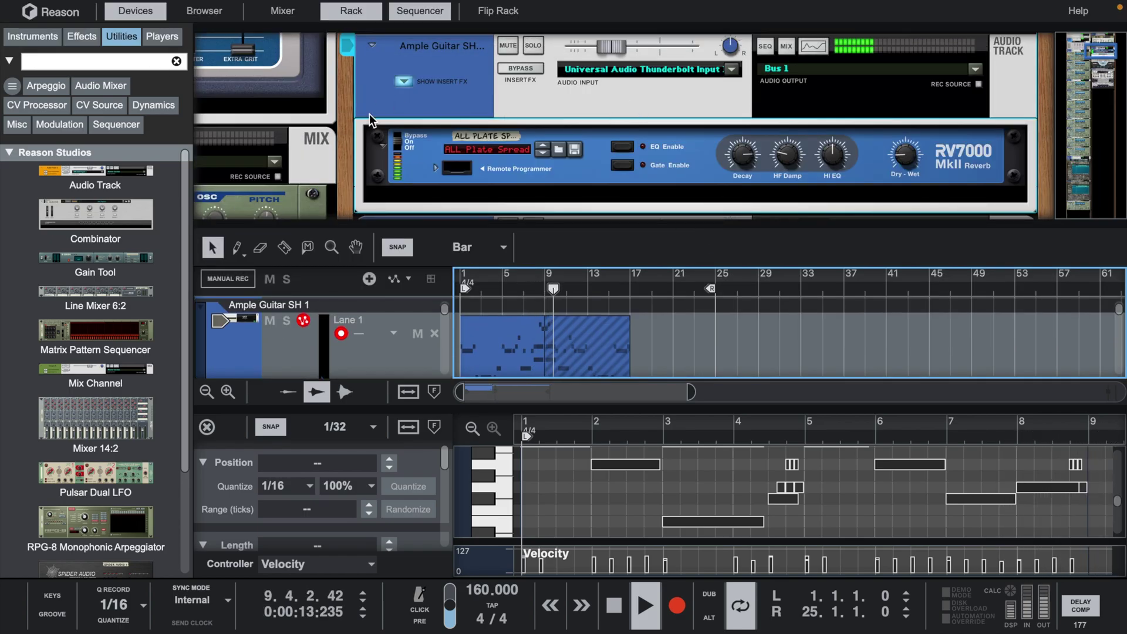
{"action": "left_click", "coordinate": [284, 16]}
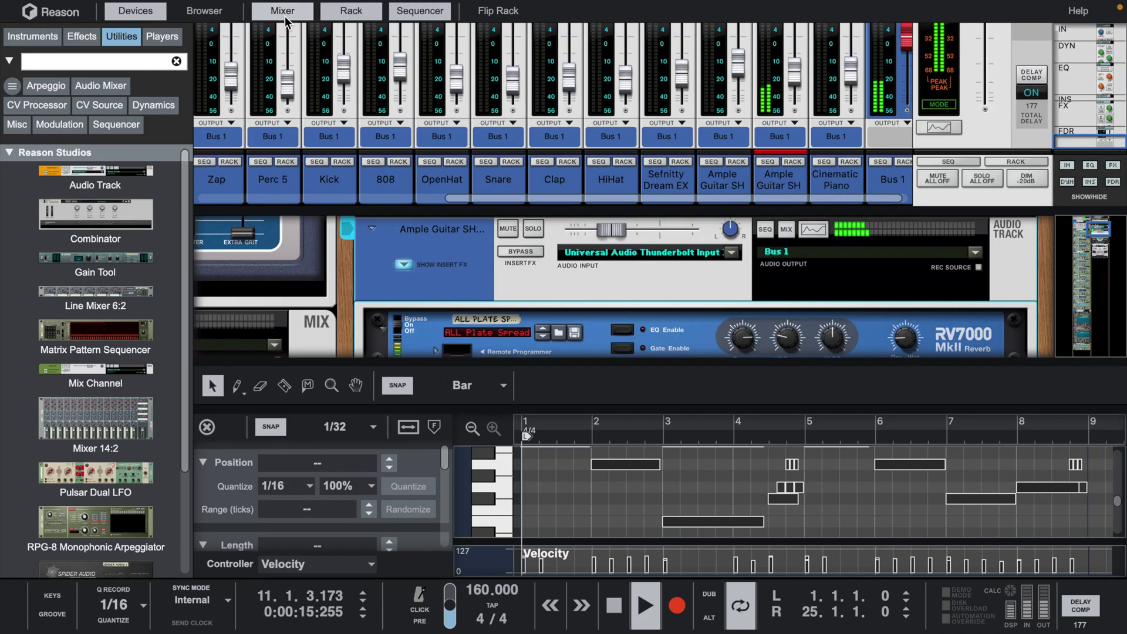
{"action": "left_click_drag", "start_coordinate": [749, 213], "coordinate": [774, 158]}
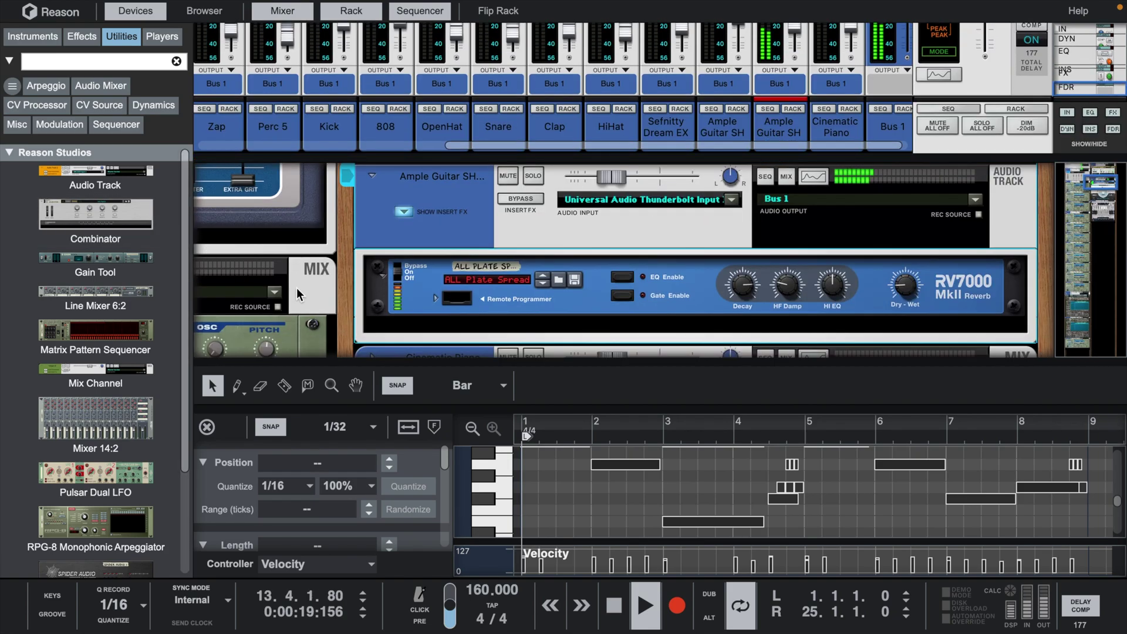
{"action": "left_click", "coordinate": [206, 429]}
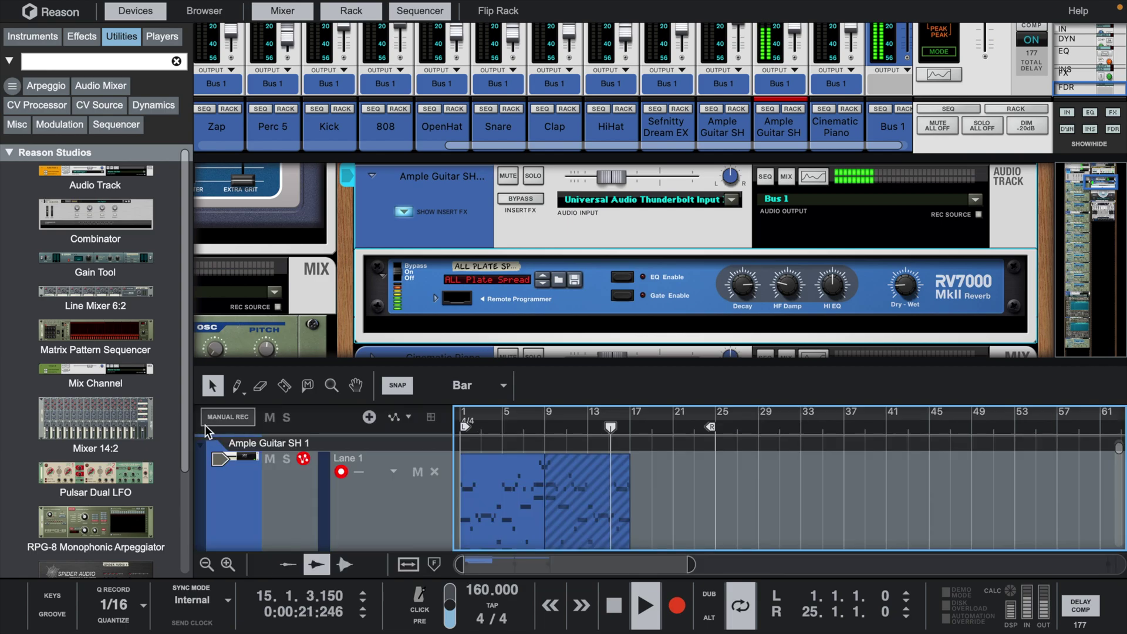
- Start the loop at bar 9 and insert a Stereo Tool effect after the RV7000 reverb on the bounced guitar's audio track
{"action": "left_click_drag", "start_coordinate": [465, 427], "coordinate": [545, 427]}
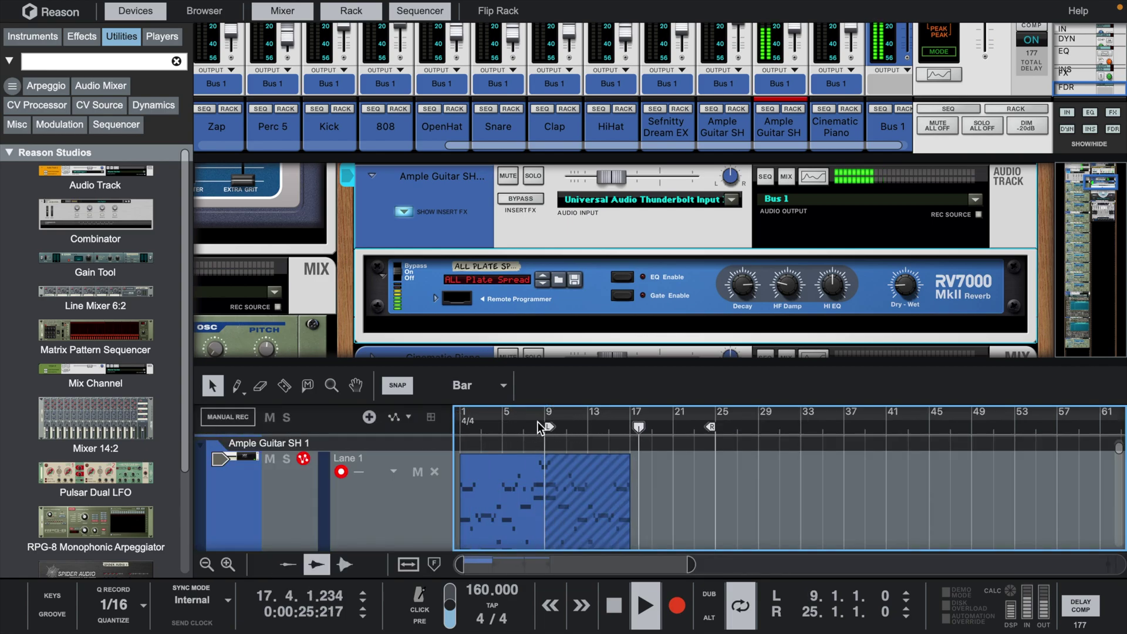
{"action": "left_click", "coordinate": [369, 527]}
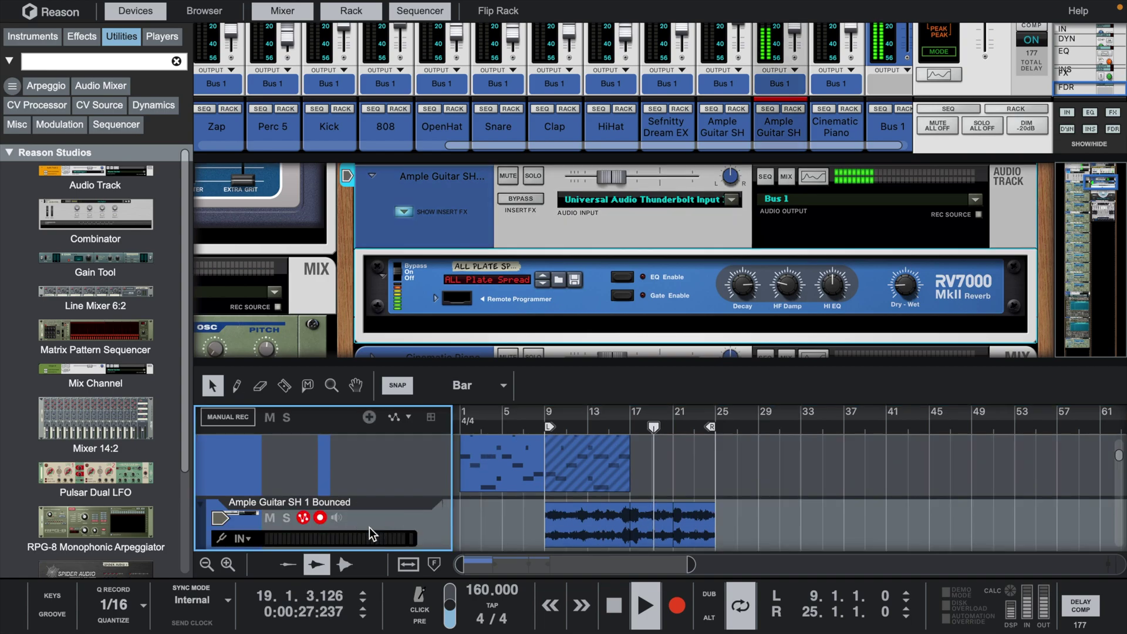
{"action": "left_click", "coordinate": [87, 37]}
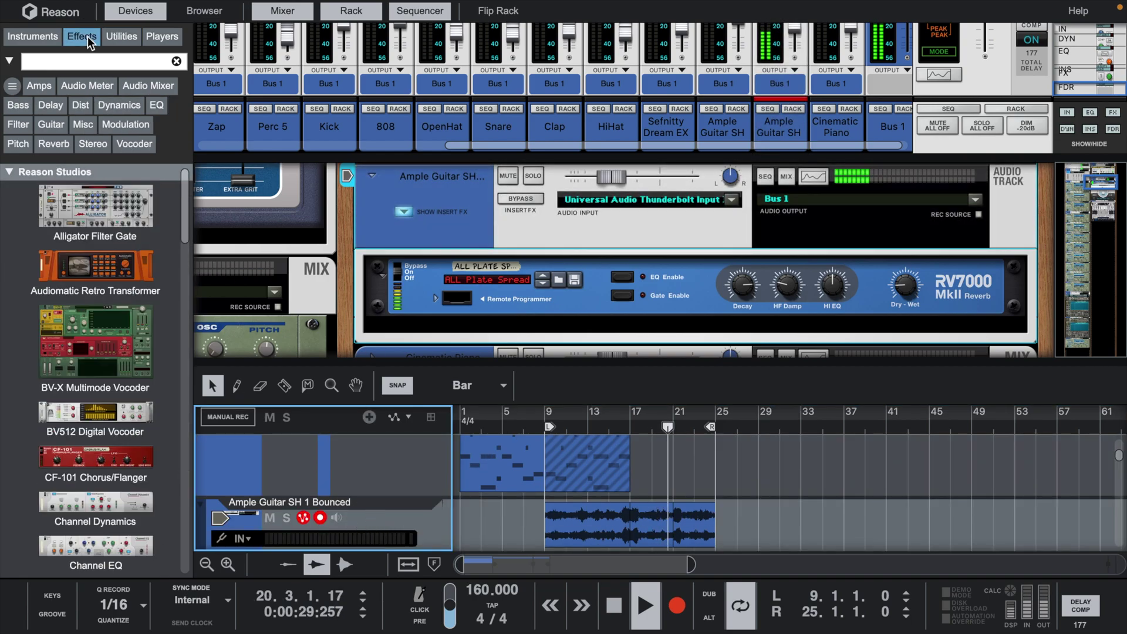
{"action": "left_click", "coordinate": [124, 35]}
{"action": "left_click", "coordinate": [81, 37]}
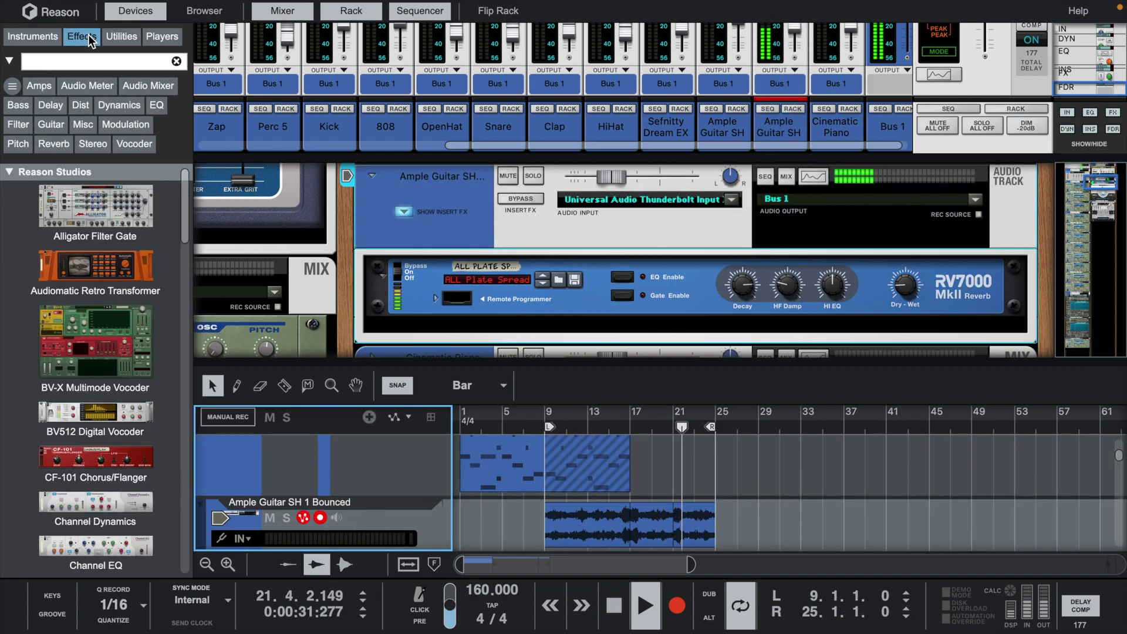
{"action": "scroll", "coordinate": [138, 282], "scroll_direction": "down", "scroll_amount": 5}
{"action": "scroll", "coordinate": [138, 282], "scroll_direction": "down", "scroll_amount": 10}
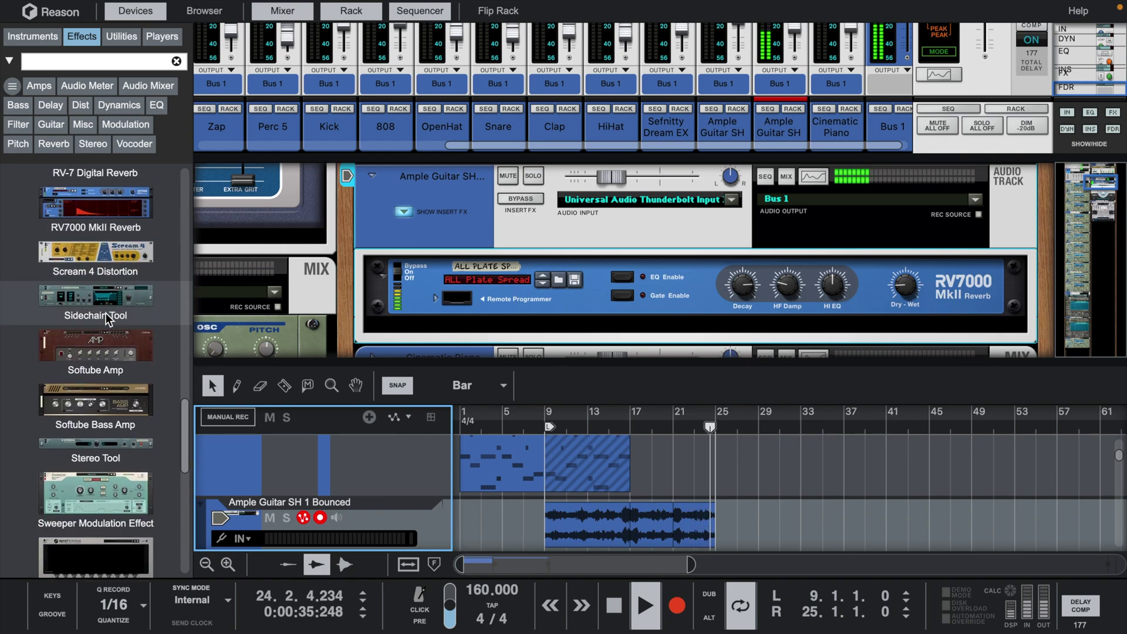
{"action": "left_click_drag", "start_coordinate": [106, 442], "coordinate": [580, 267]}
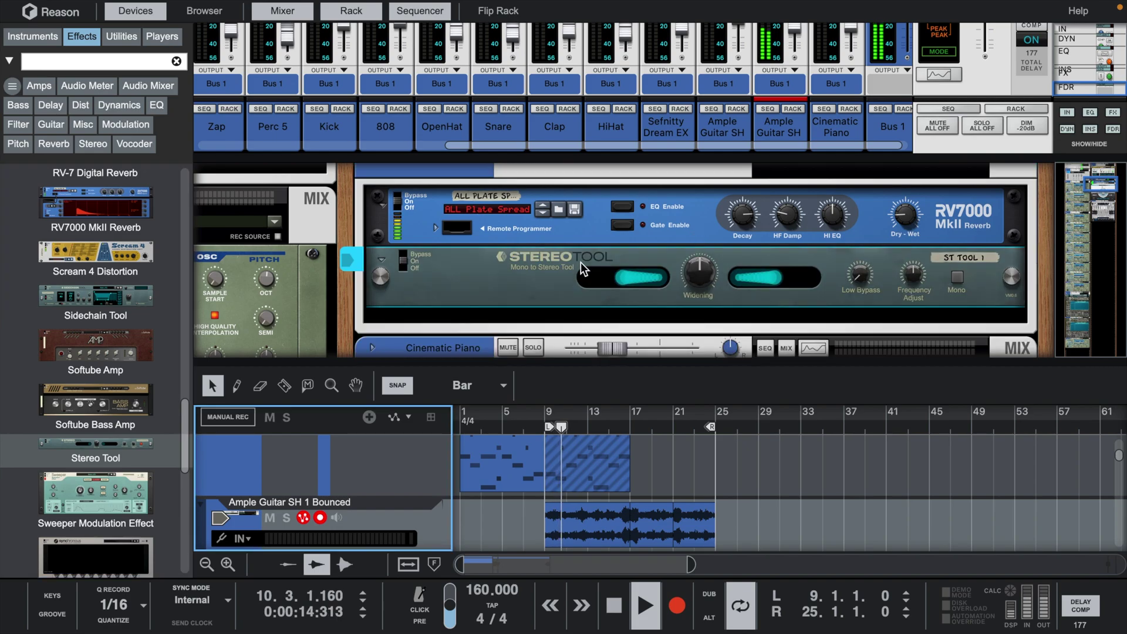
{"action": "left_click", "coordinate": [860, 277]}
{"action": "left_click_drag", "start_coordinate": [861, 279], "coordinate": [907, 280]}
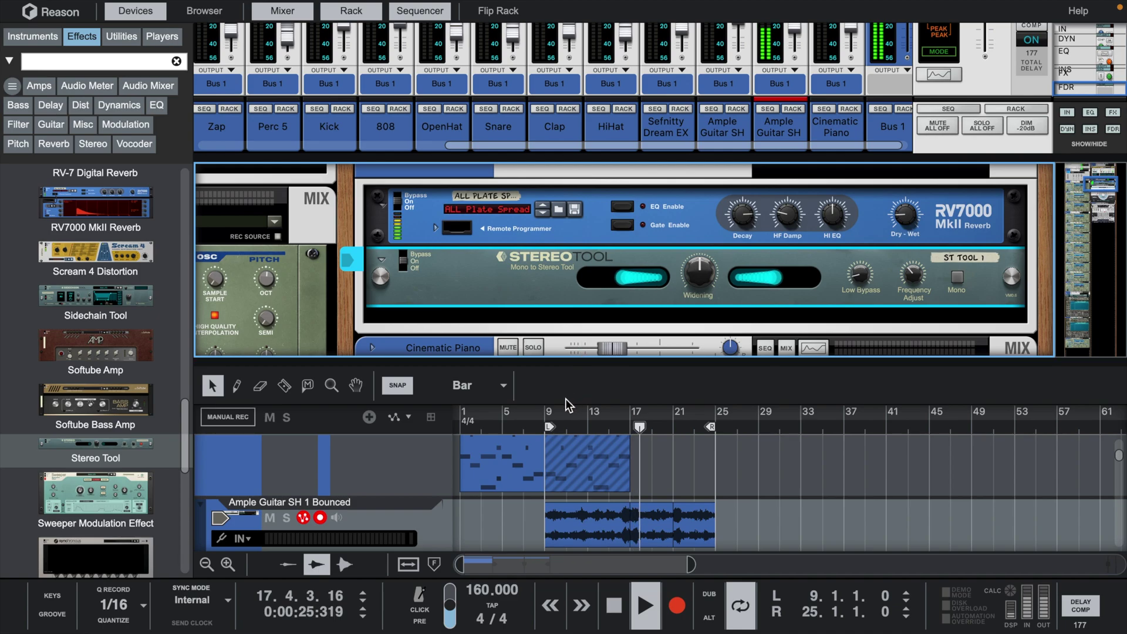
- Reset the loop start to bar 1 and extend the bounced guitar clip at bar 21 to a length of 8 bars
{"action": "left_click_drag", "start_coordinate": [550, 430], "coordinate": [633, 436]}
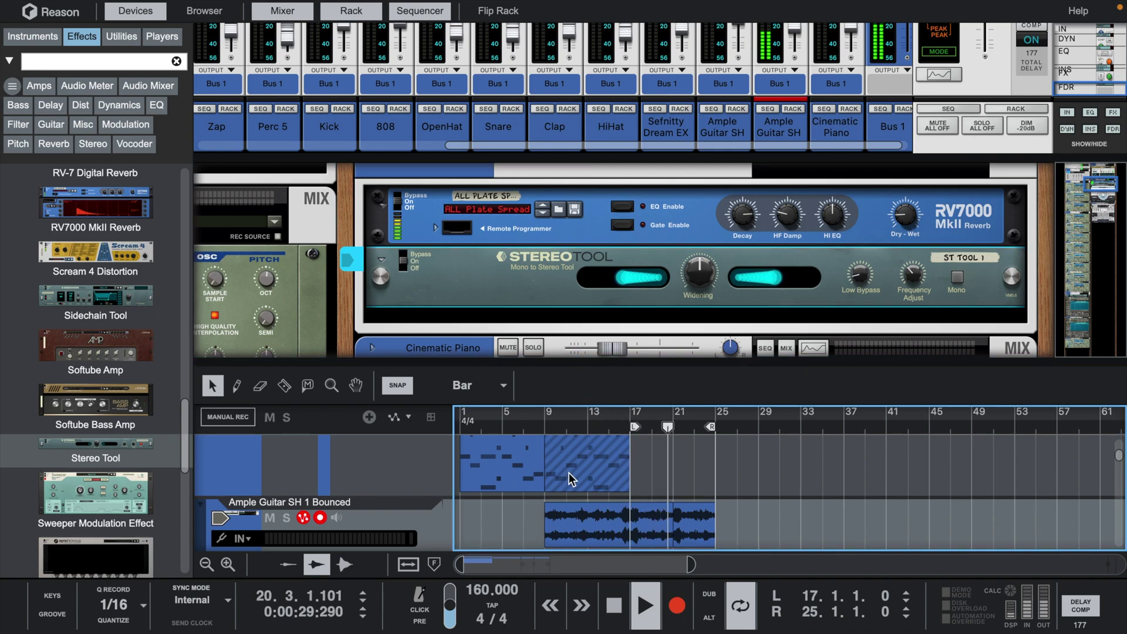
{"action": "left_click_drag", "start_coordinate": [634, 426], "coordinate": [415, 421]}
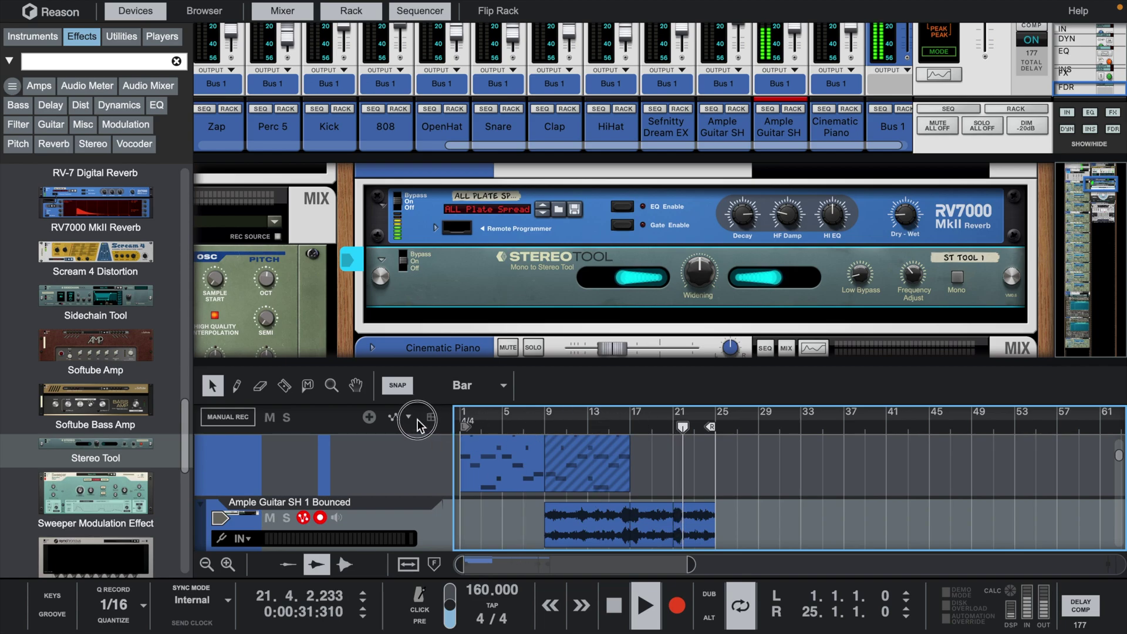
{"action": "left_click", "coordinate": [710, 526]}
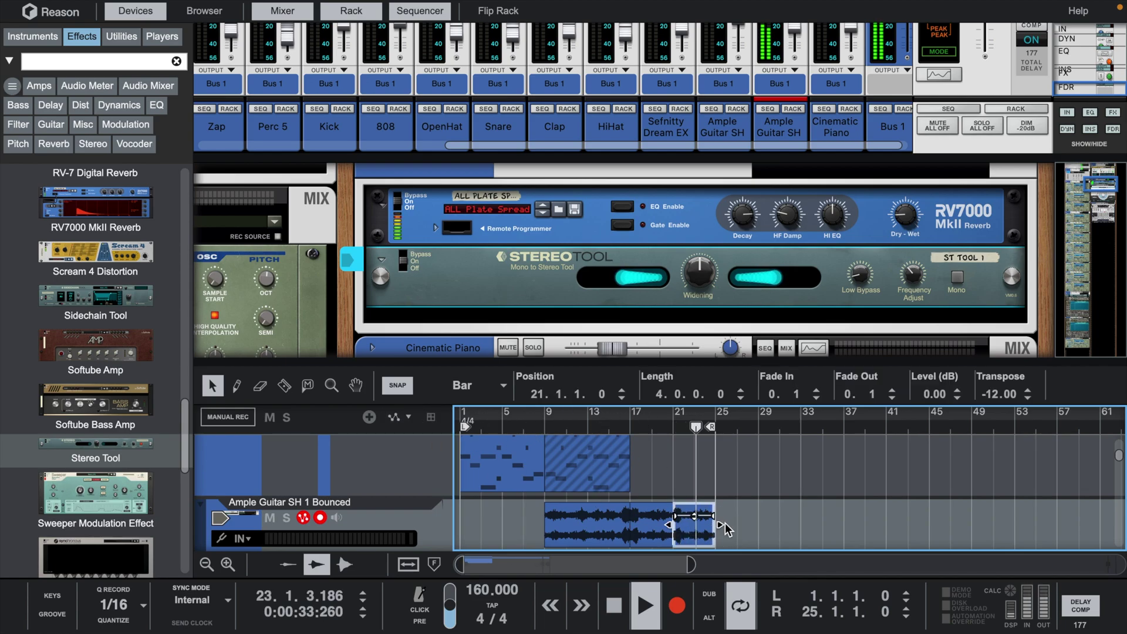
{"action": "left_click_drag", "start_coordinate": [726, 528], "coordinate": [763, 526]}
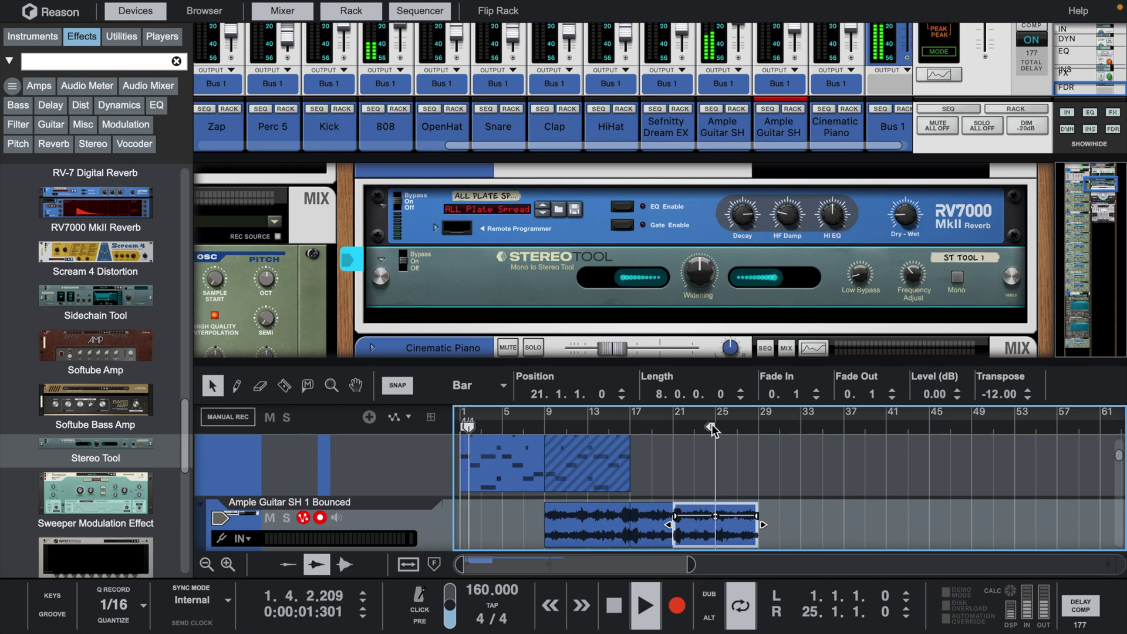
{"action": "scroll", "coordinate": [692, 481], "scroll_direction": "up", "scroll_amount": 2}
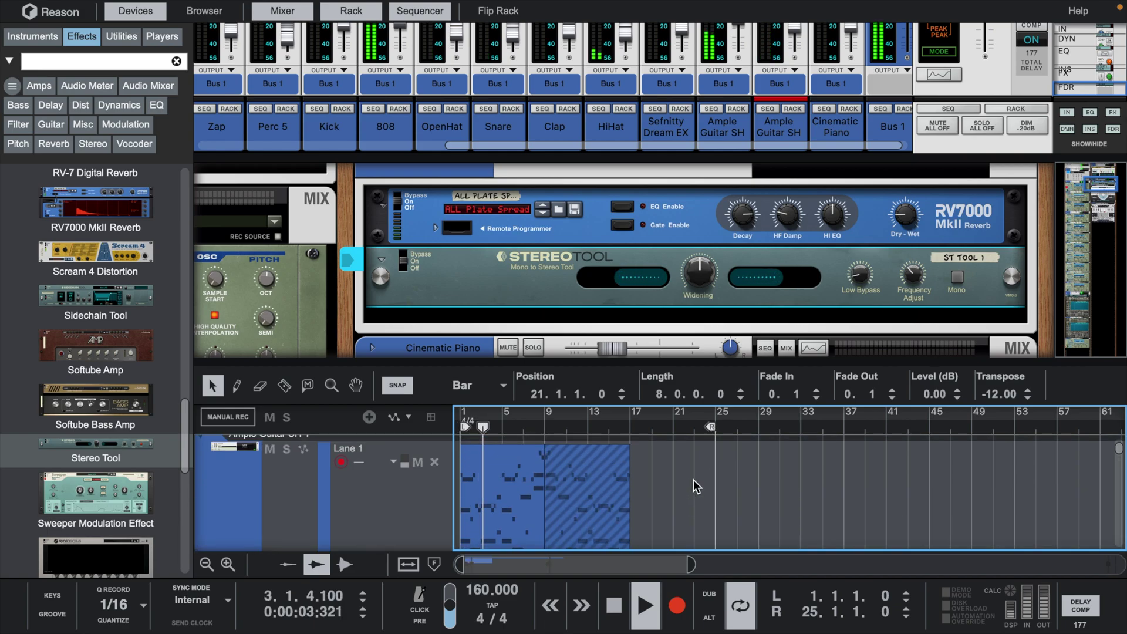
{"action": "scroll", "coordinate": [692, 480], "scroll_direction": "down", "scroll_amount": 2}
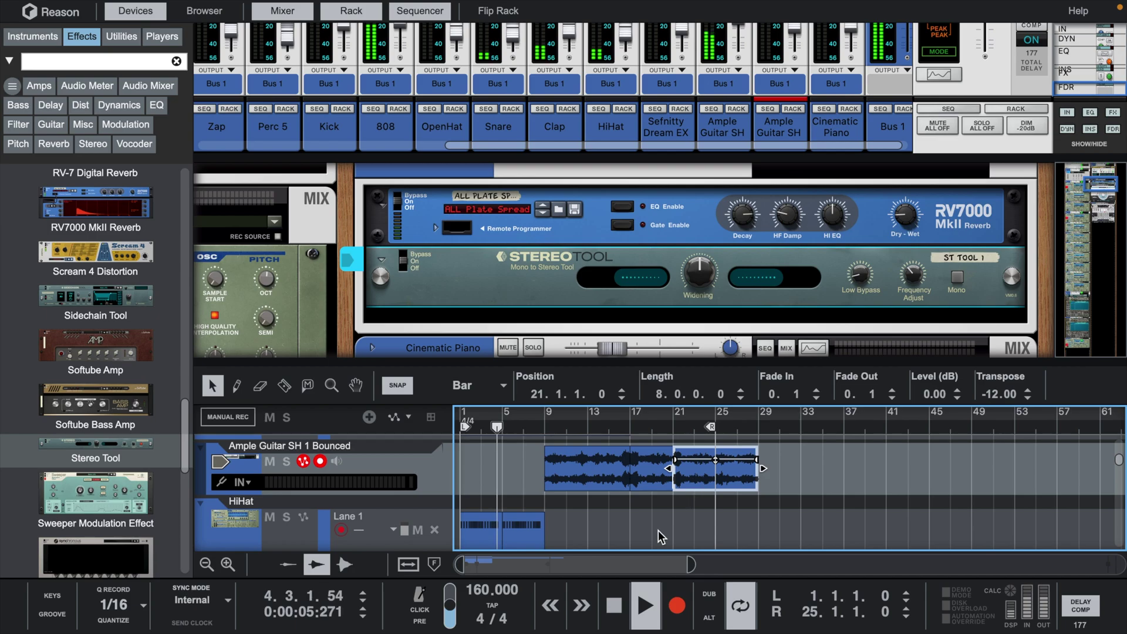
{"action": "left_click_drag", "start_coordinate": [694, 566], "coordinate": [596, 565]}
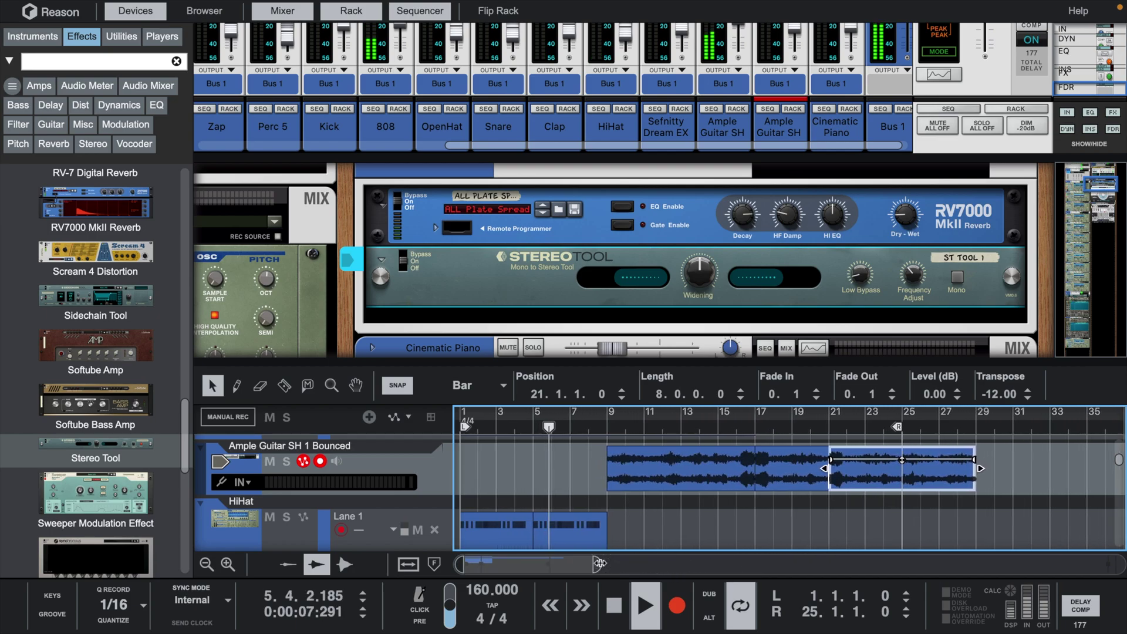
- Hide the rack to enlarge the mixer, and inspect the bounced guitar channel's Spectrum EQ curve and the master compressor
{"action": "left_click_drag", "start_coordinate": [615, 359], "coordinate": [636, 375]}
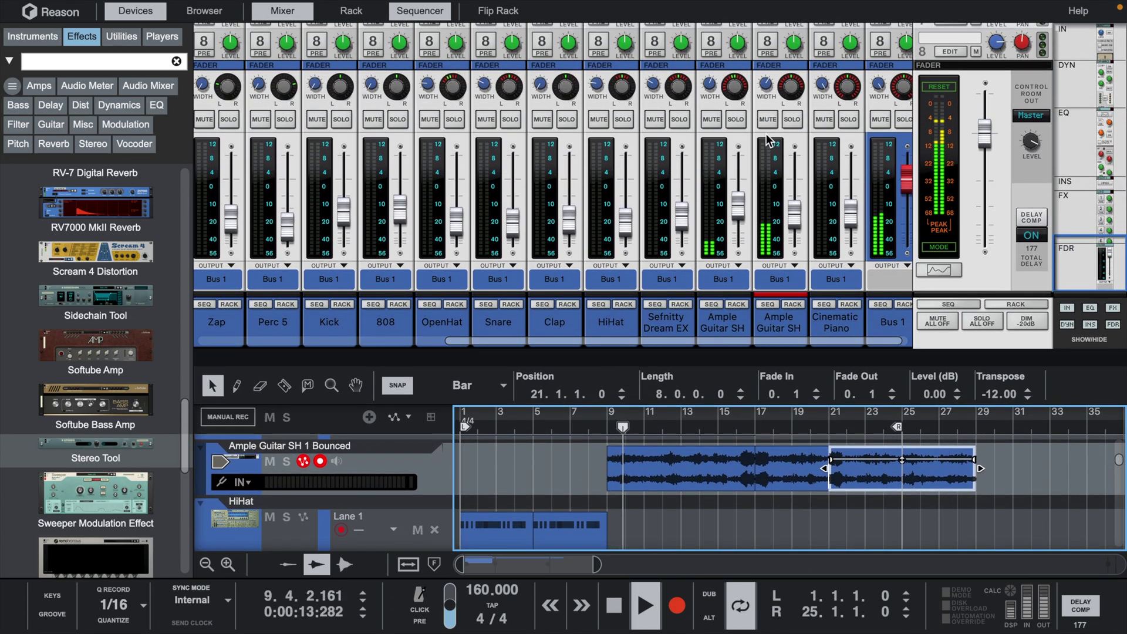
{"action": "left_click", "coordinate": [770, 86]}
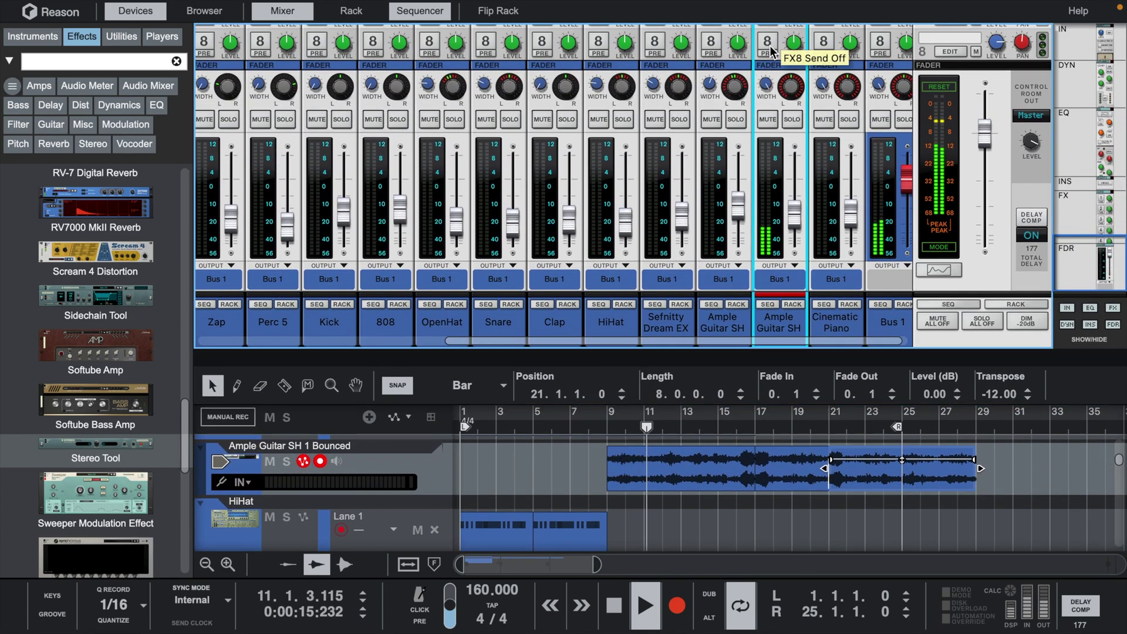
{"action": "scroll", "coordinate": [788, 229], "scroll_direction": "up", "scroll_amount": 10}
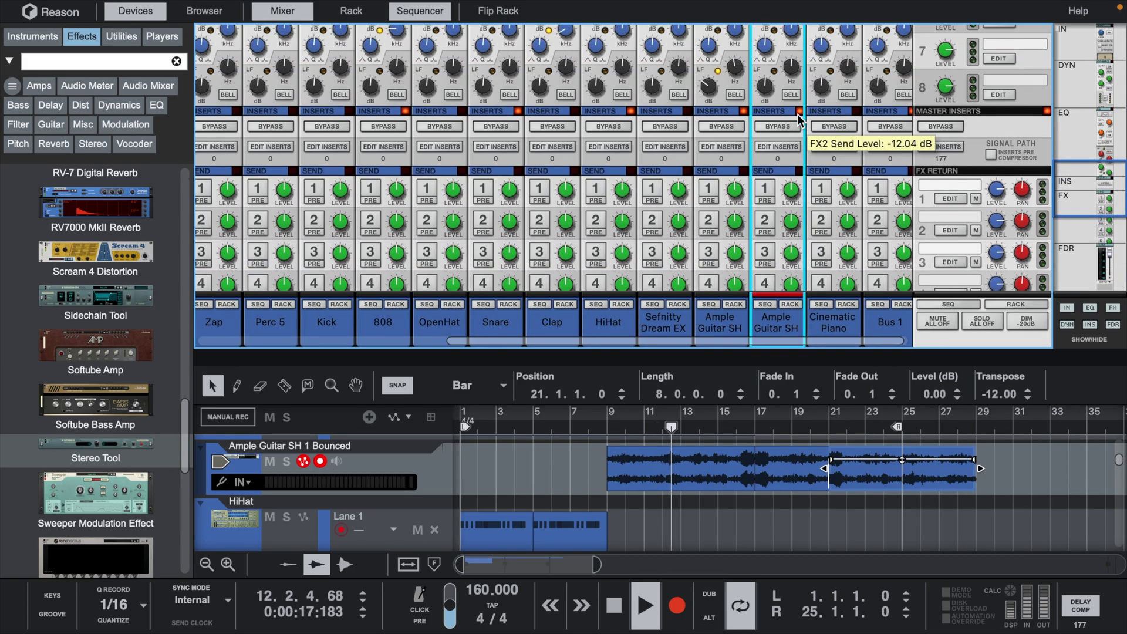
{"action": "left_click", "coordinate": [774, 135]}
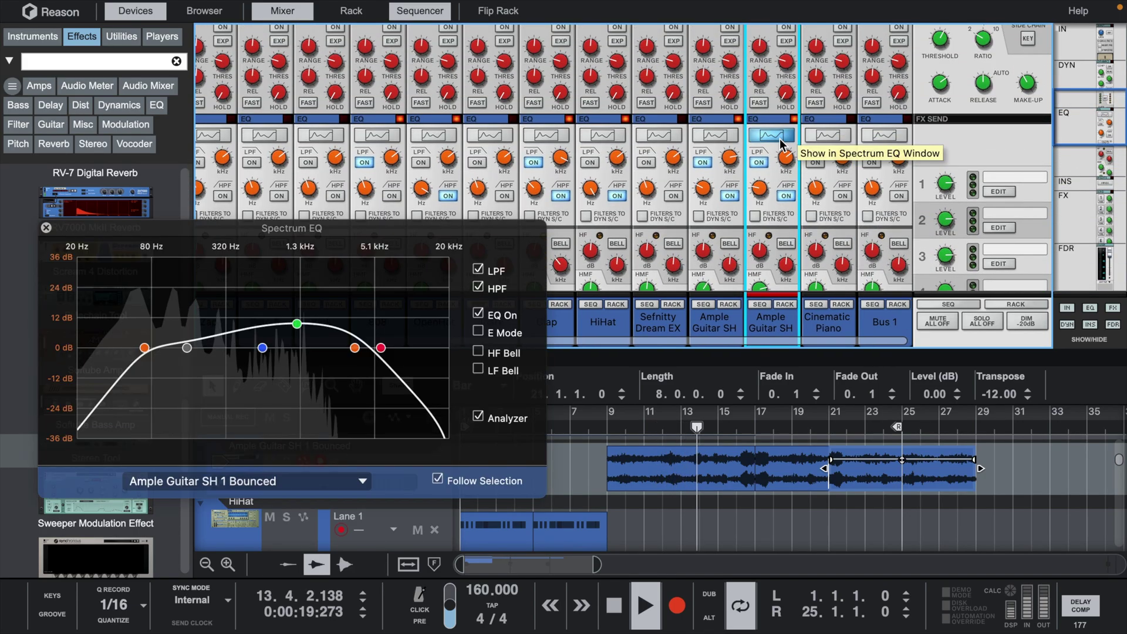
{"action": "left_click", "coordinate": [46, 227]}
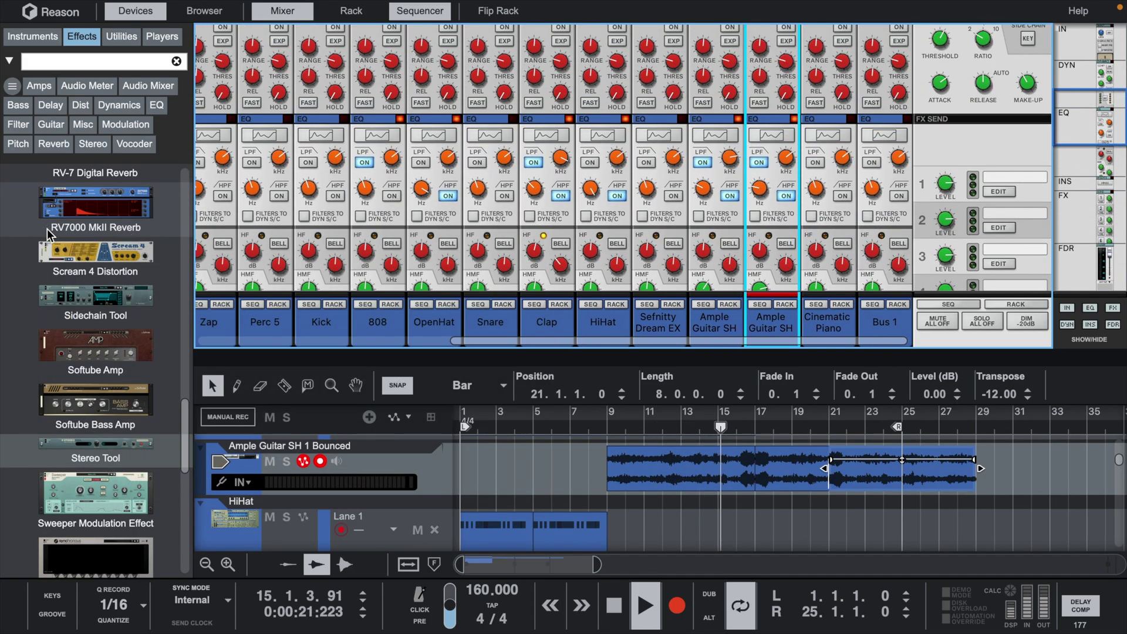
{"action": "scroll", "coordinate": [998, 232], "scroll_direction": "up", "scroll_amount": 5}
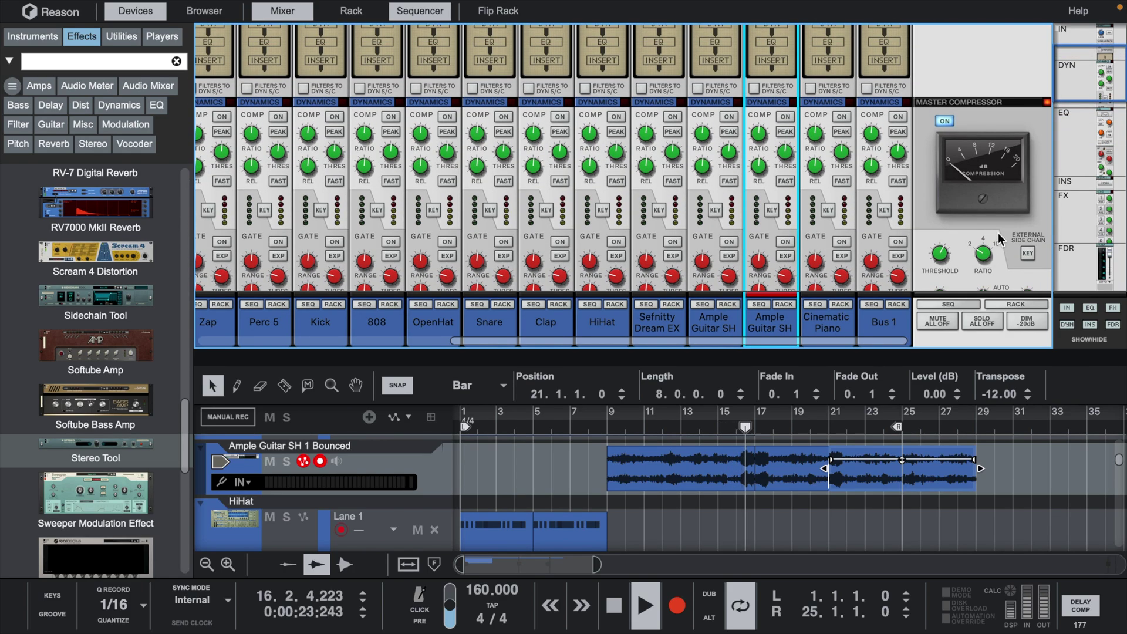
- Extend the loop end to bar 30 and give the bounced guitar clip at bar 21 a fade-out of about two bars
{"action": "left_click_drag", "start_coordinate": [899, 430], "coordinate": [994, 430]}
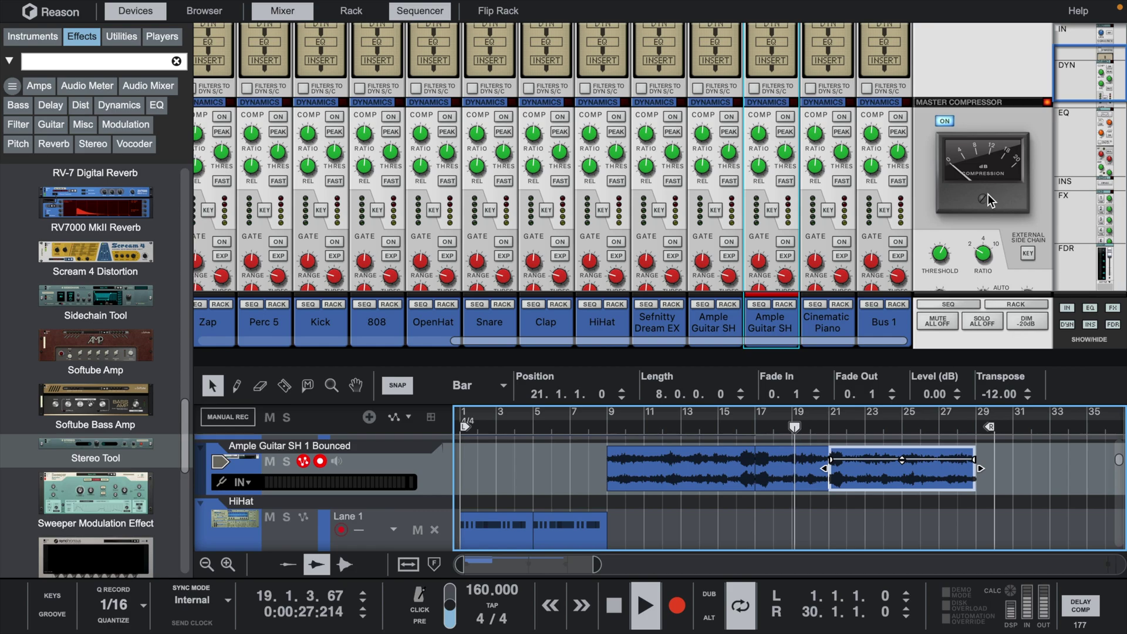
{"action": "scroll", "coordinate": [632, 523], "scroll_direction": "up", "scroll_amount": 1}
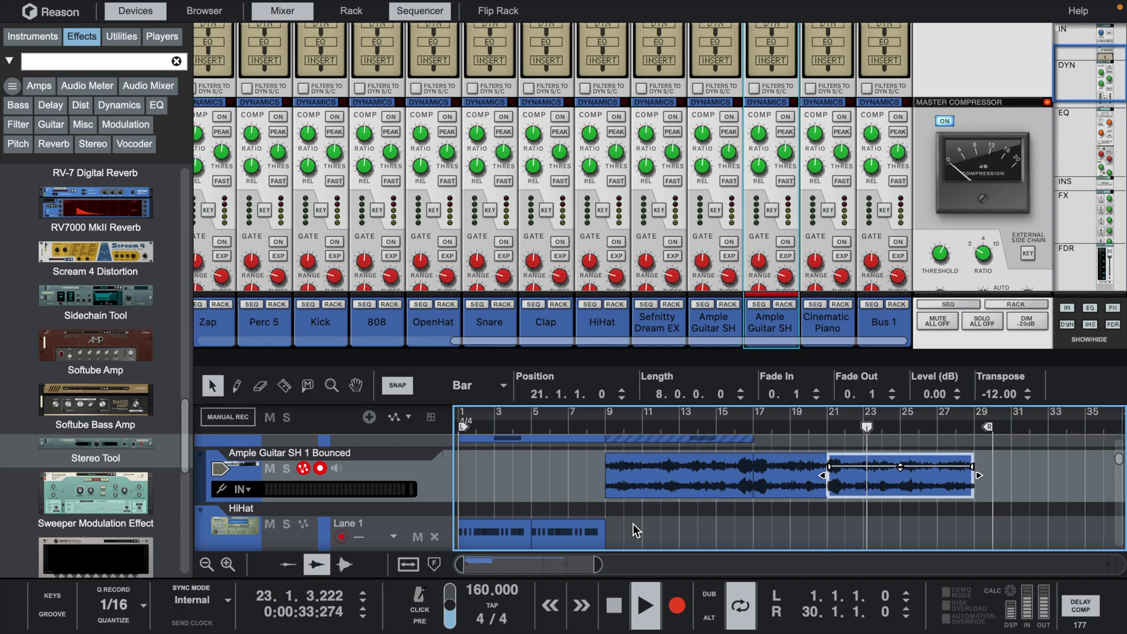
{"action": "scroll", "coordinate": [679, 340], "scroll_direction": "down", "scroll_amount": 5}
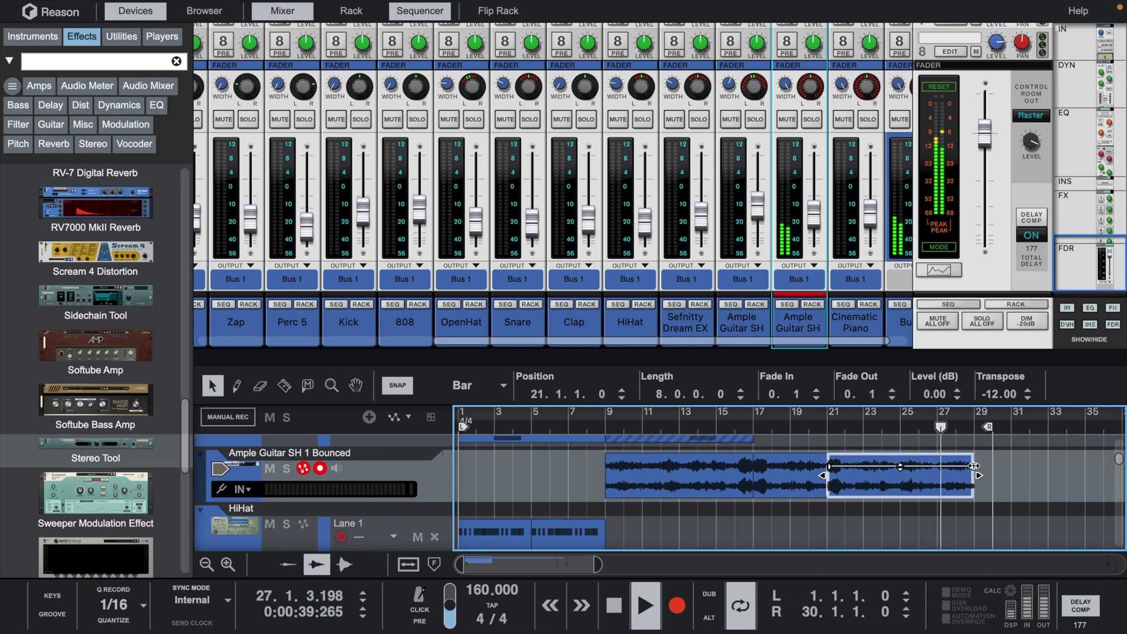
{"action": "left_click_drag", "start_coordinate": [971, 467], "coordinate": [928, 474]}
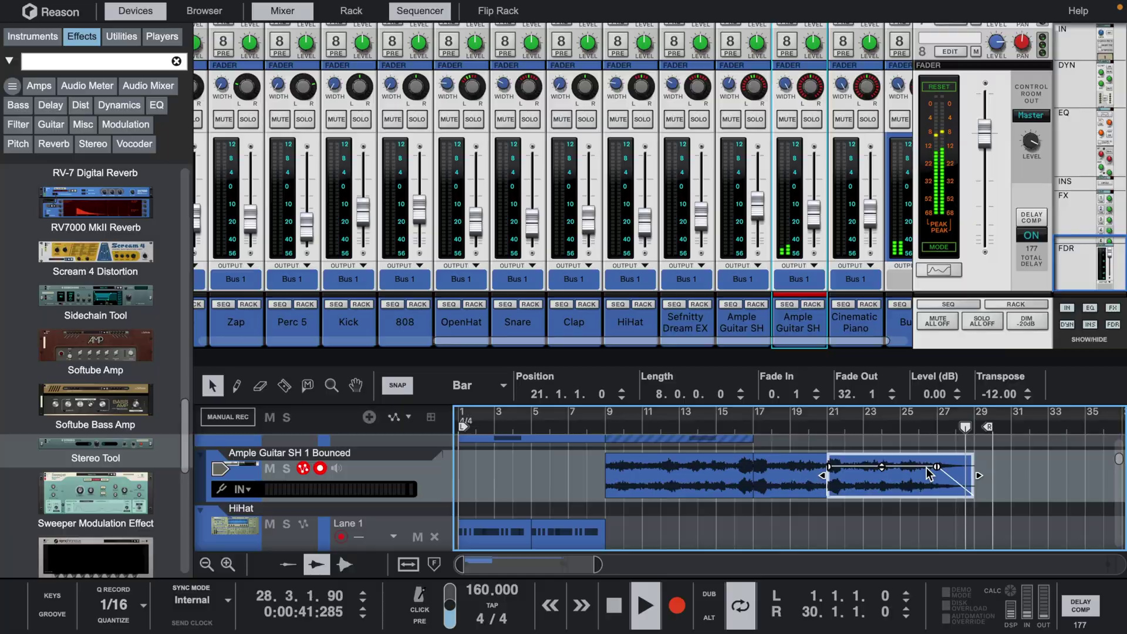